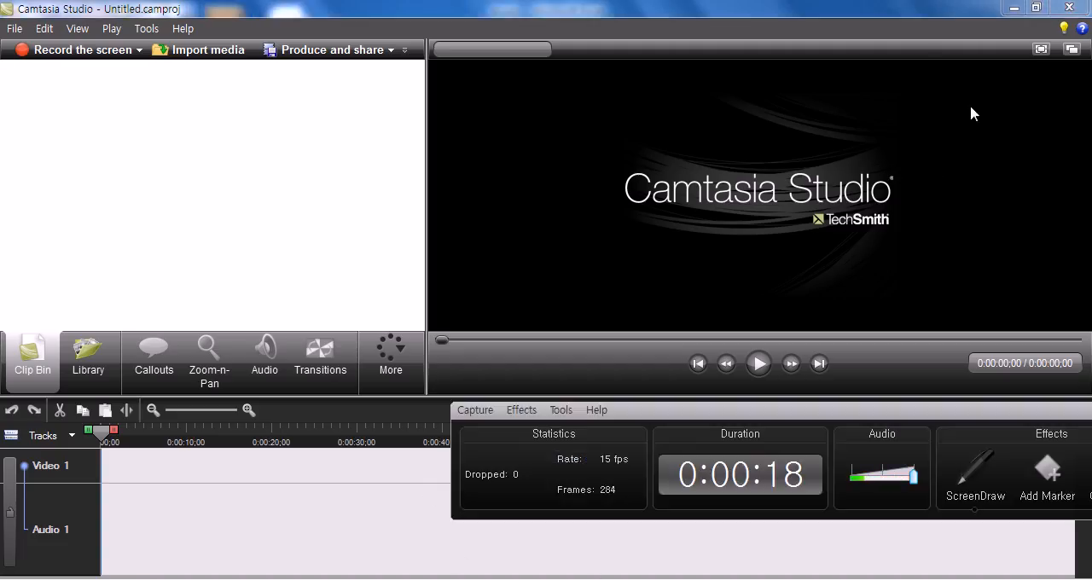
Step: Minimize the Camtasia Studio window and its recorder panel, switching to the blank Excel workbook
left_click(1013, 7)
left_click_drag(1035, 410, 763, 433)
left_click(1035, 433)
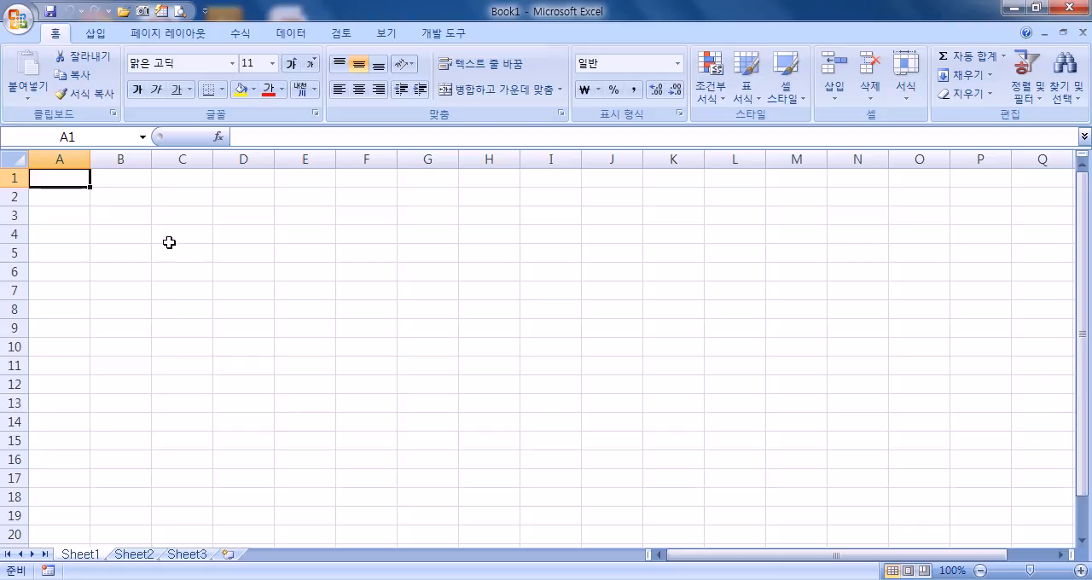
Step: Open the workbook 계산작업문제모음.xlsm from the 길벗컴활2급 folder
left_click(19, 14)
left_click(53, 93)
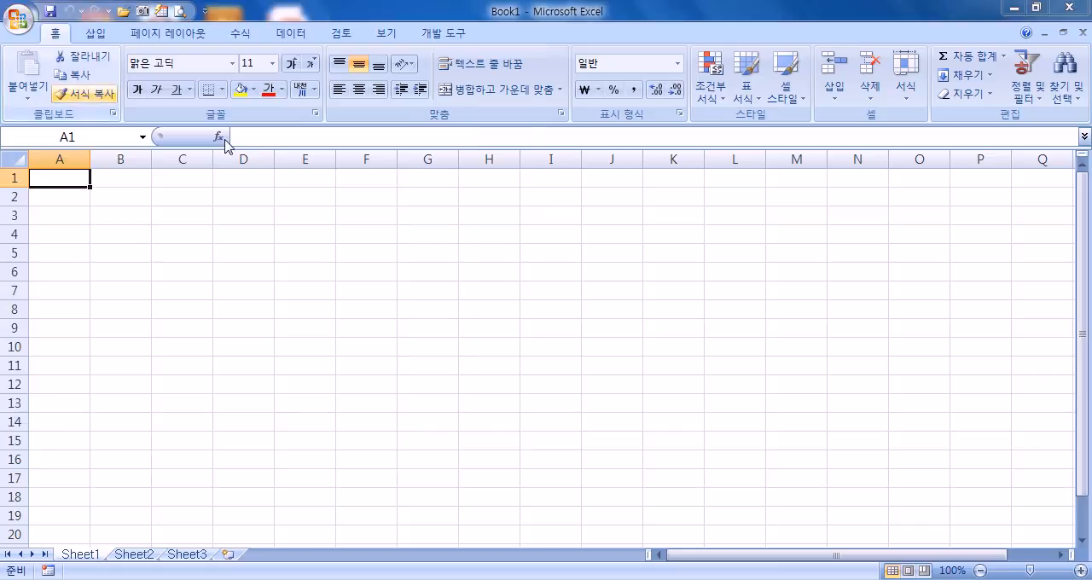
left_click(85, 207)
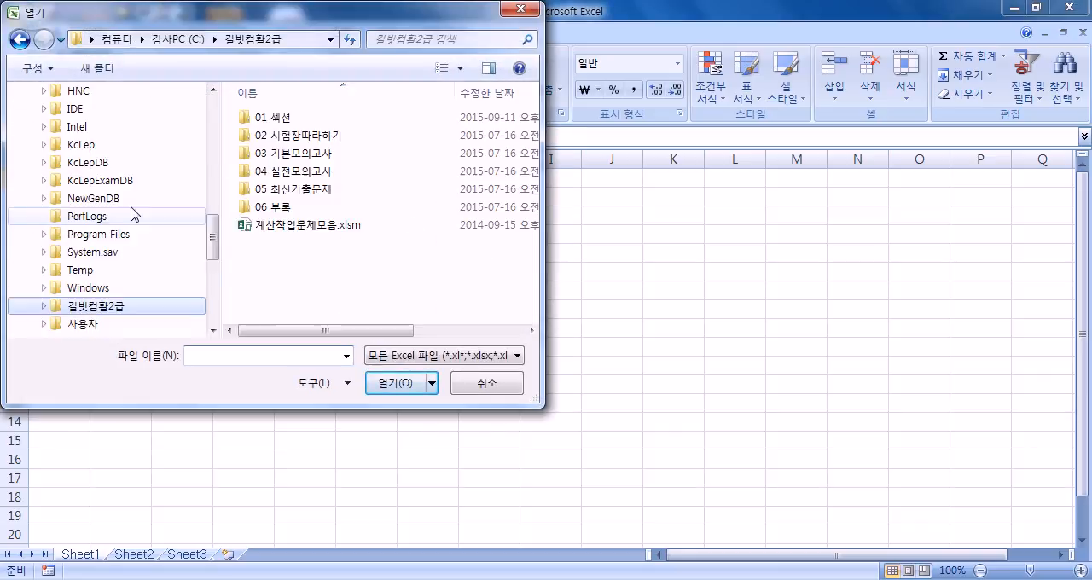
double_click(282, 225)
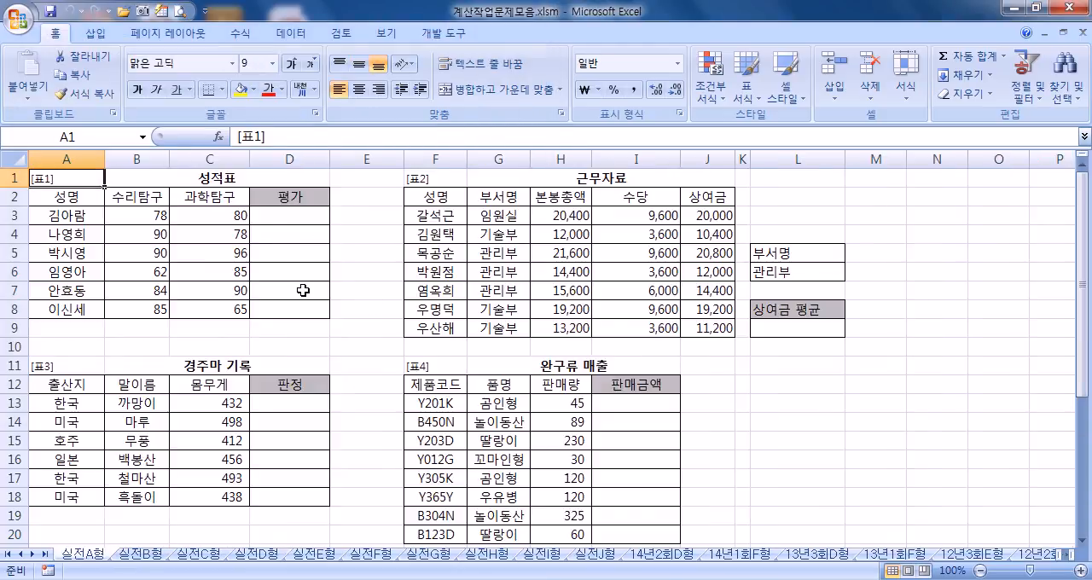
Step: Show the 실전G형 worksheet with the ribbon collapsed and the zoom set to 145%
left_click(426, 553)
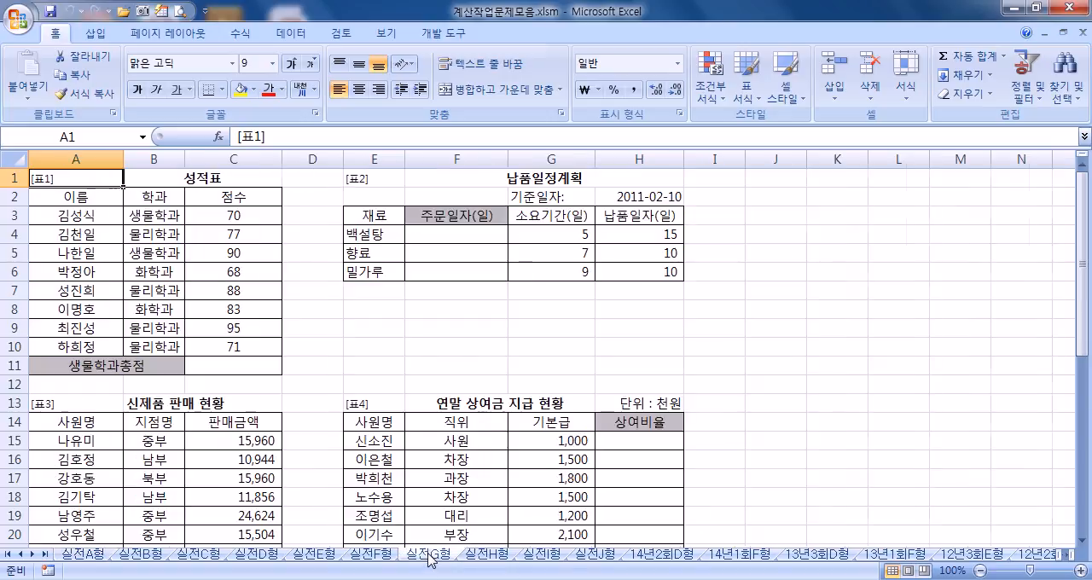
double_click(53, 34)
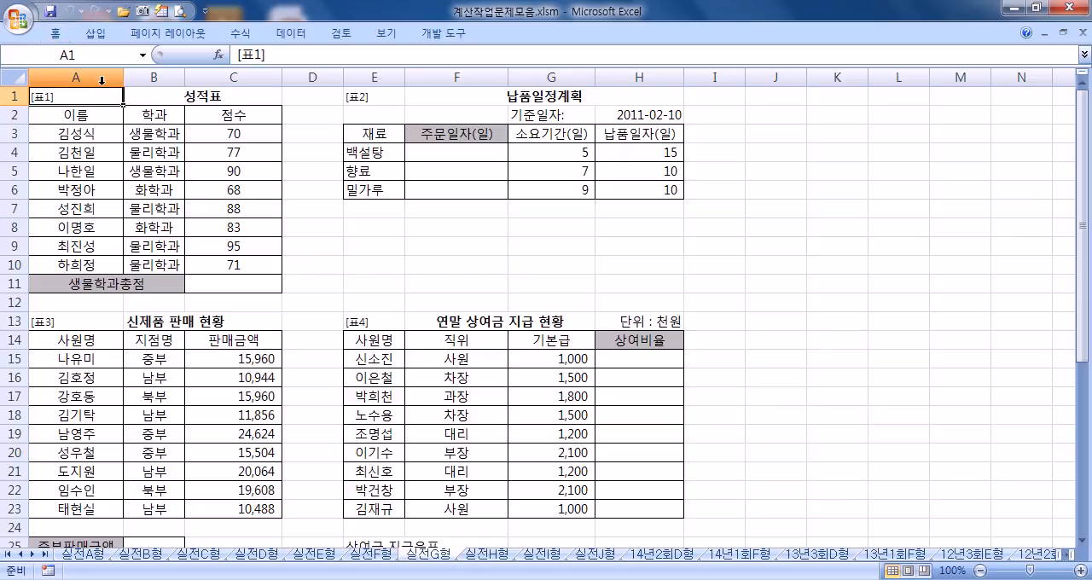
scroll(102, 80, "up", 3)
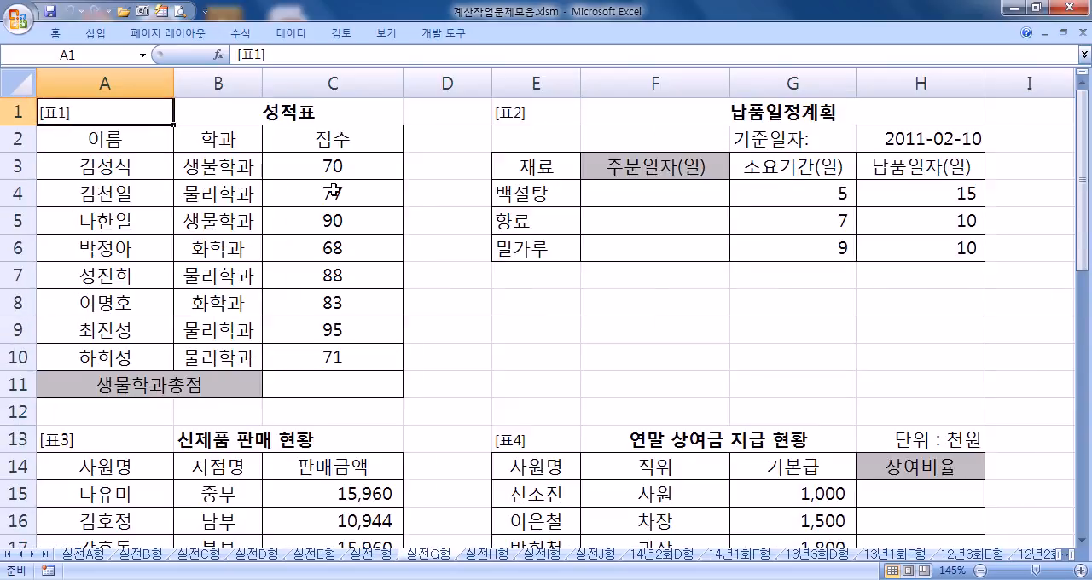
Step: Review the score column of the 성적표 table and select the 생물학과총점 result cell C11
left_click_drag(342, 161, 337, 363)
left_click(334, 383)
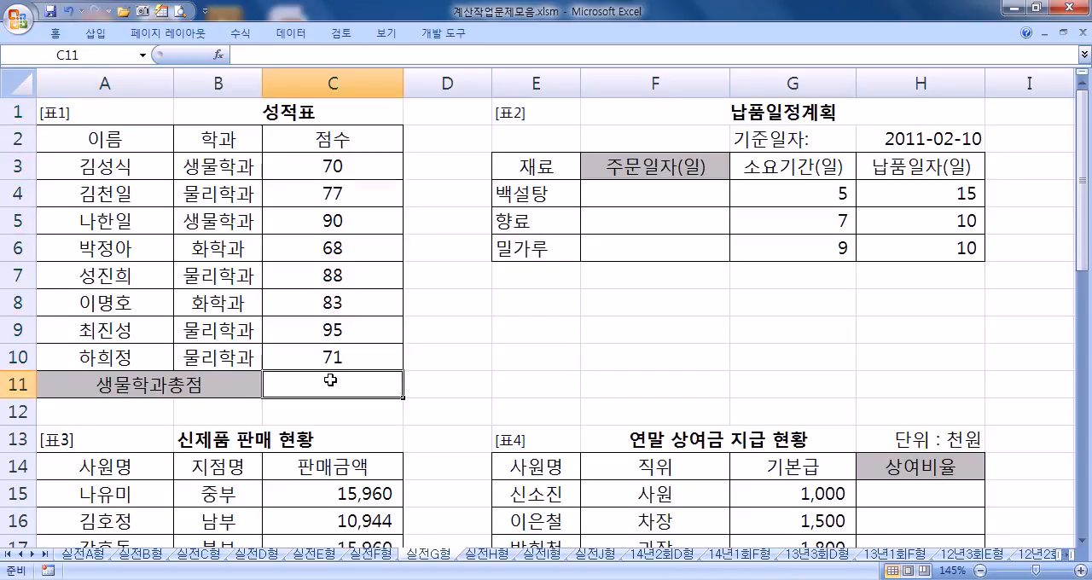
left_click_drag(528, 320, 565, 375)
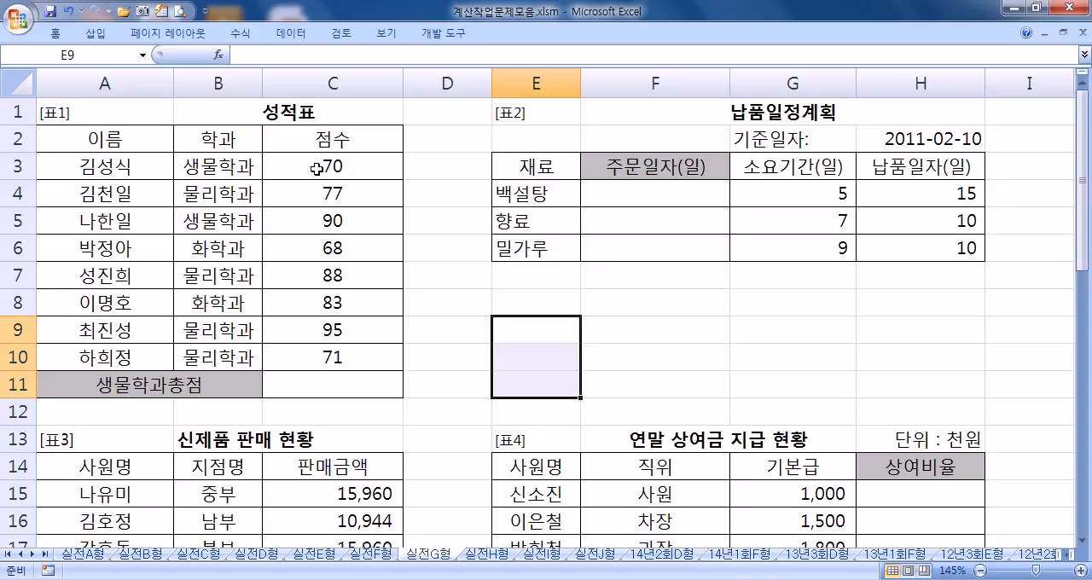
left_click(310, 378)
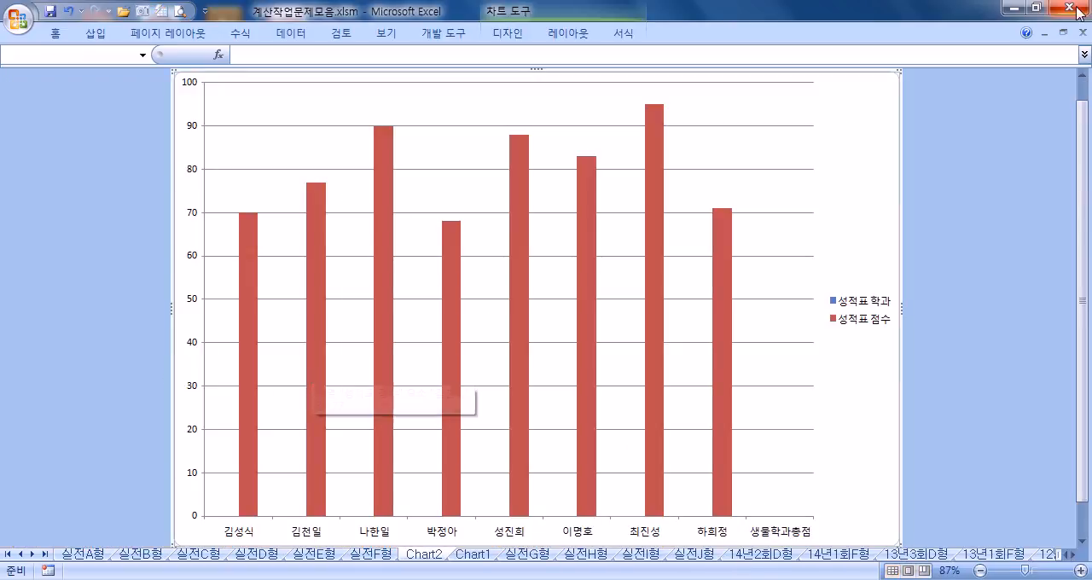
Step: Delete the unwanted chart sheets Chart1 and Chart2 from the workbook
left_click(1082, 34)
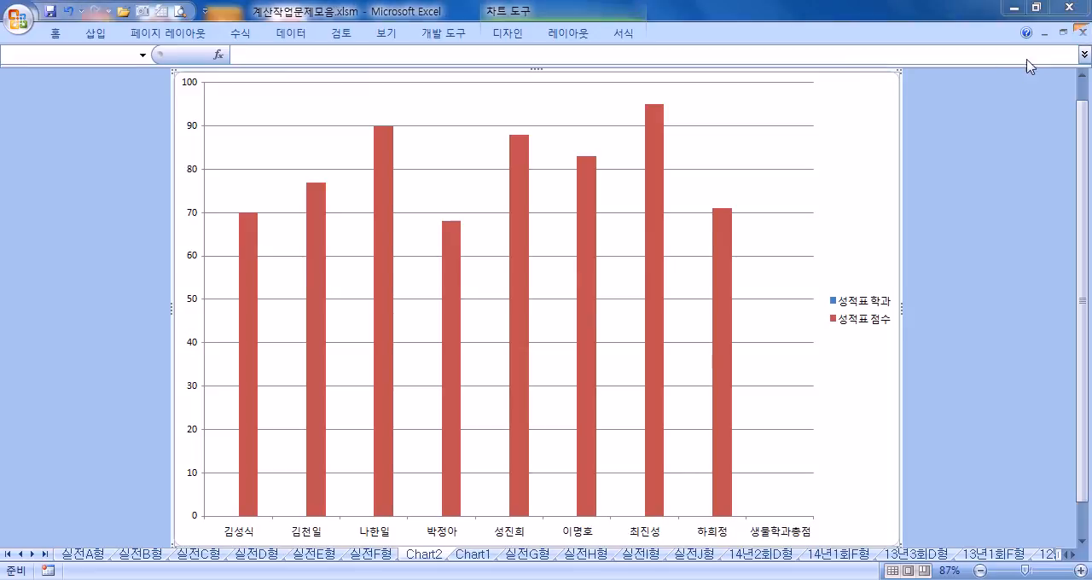
left_click(650, 339)
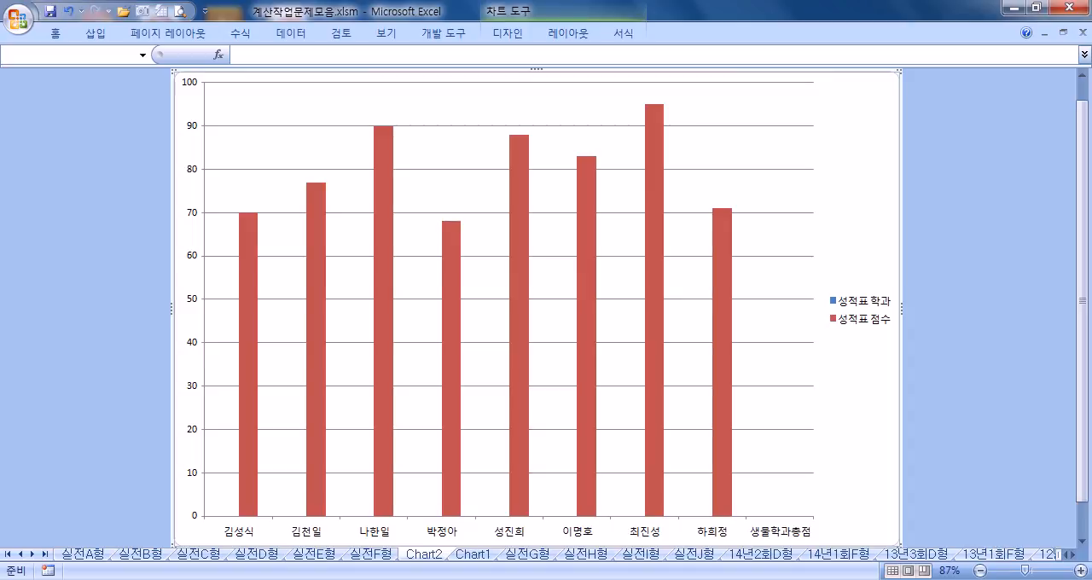
left_click(478, 552)
right_click(478, 553)
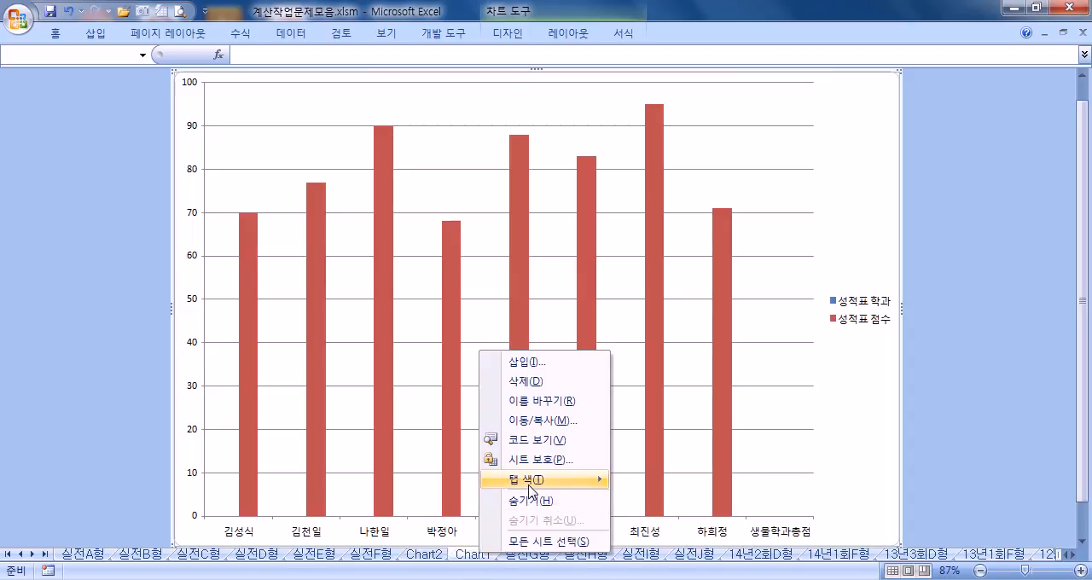
left_click(527, 381)
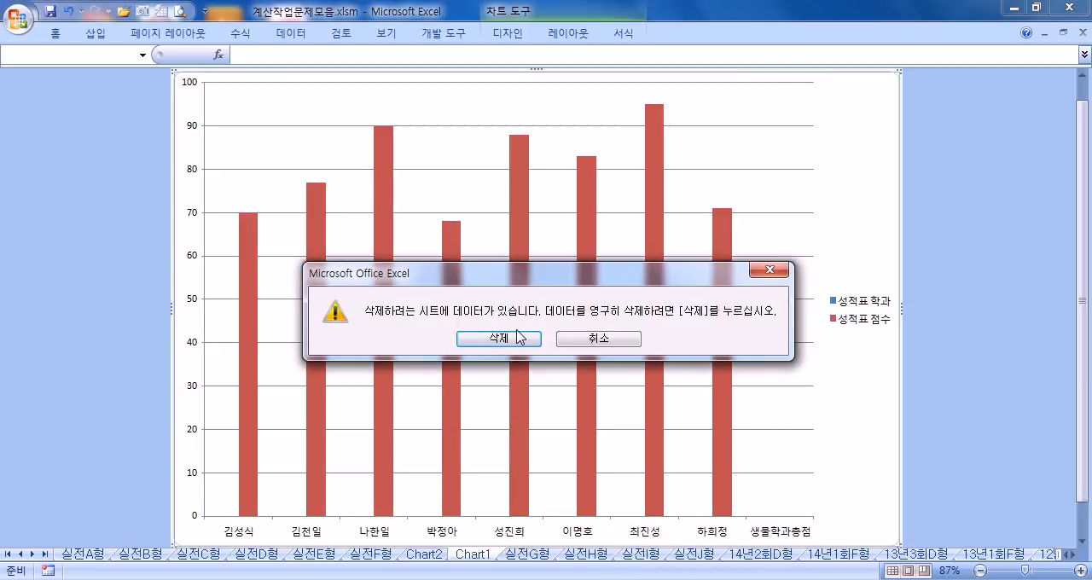
left_click(511, 339)
right_click(424, 553)
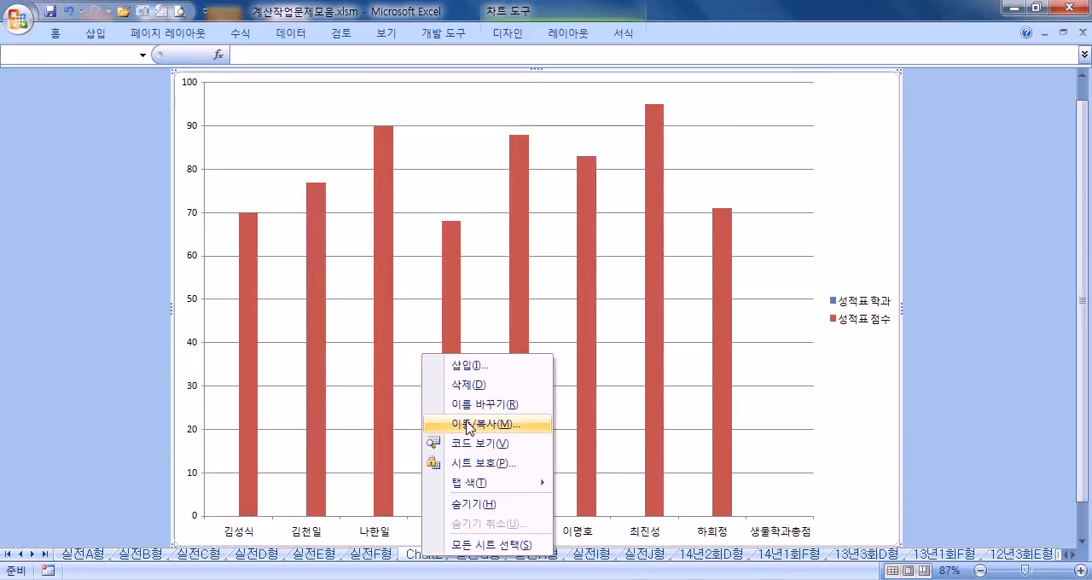
left_click(469, 392)
left_click(486, 341)
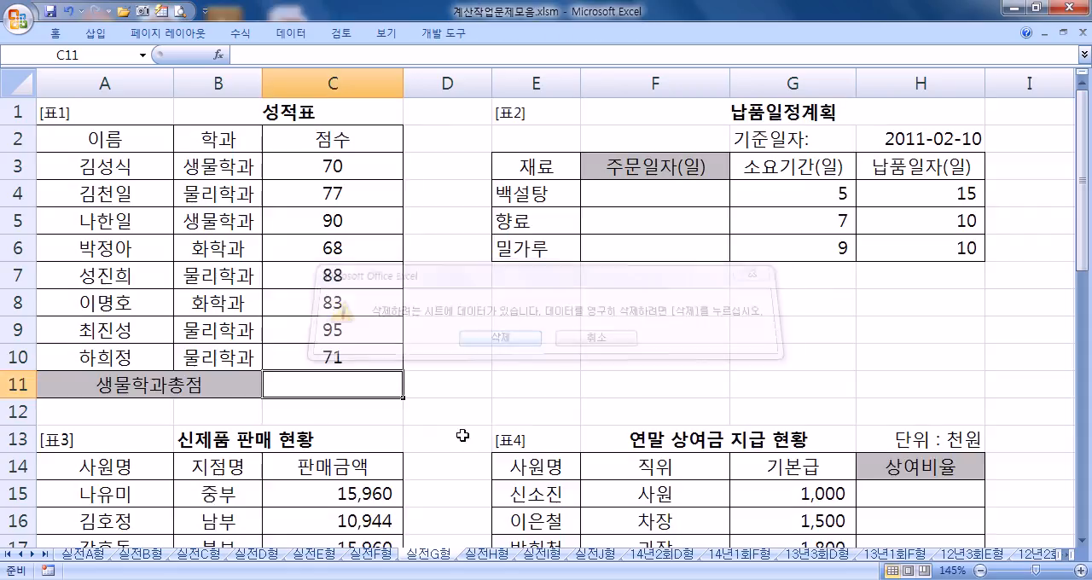
Step: Enter =SUMIF(B3:B10,"생물학과",C3:C10) in C11 to total the biology department's scores, and check the finished formula
type("=SUMIF(")
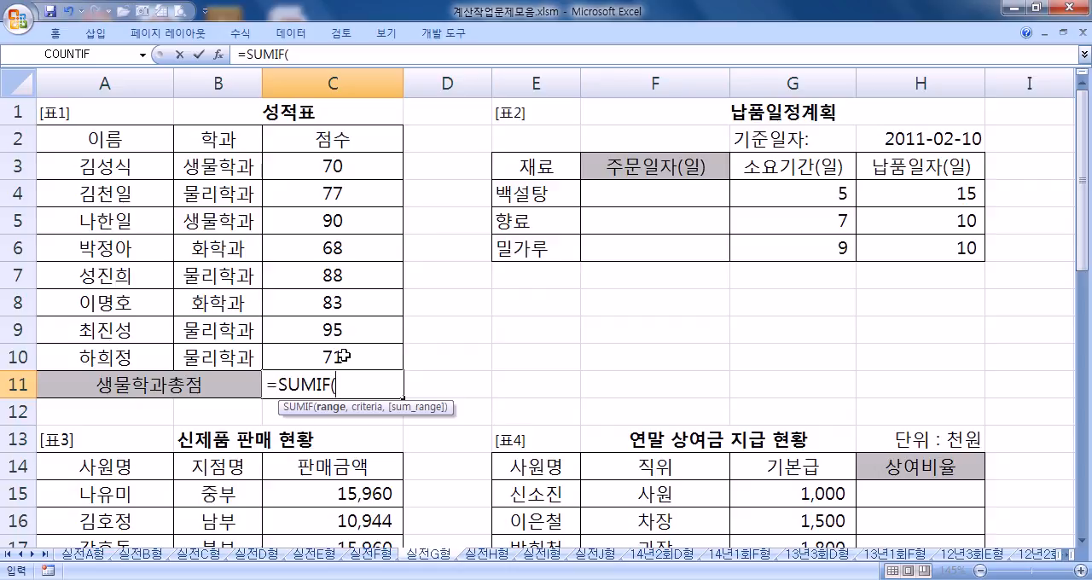
left_click_drag(219, 168, 220, 358)
type(",")
type("\"생물학과")
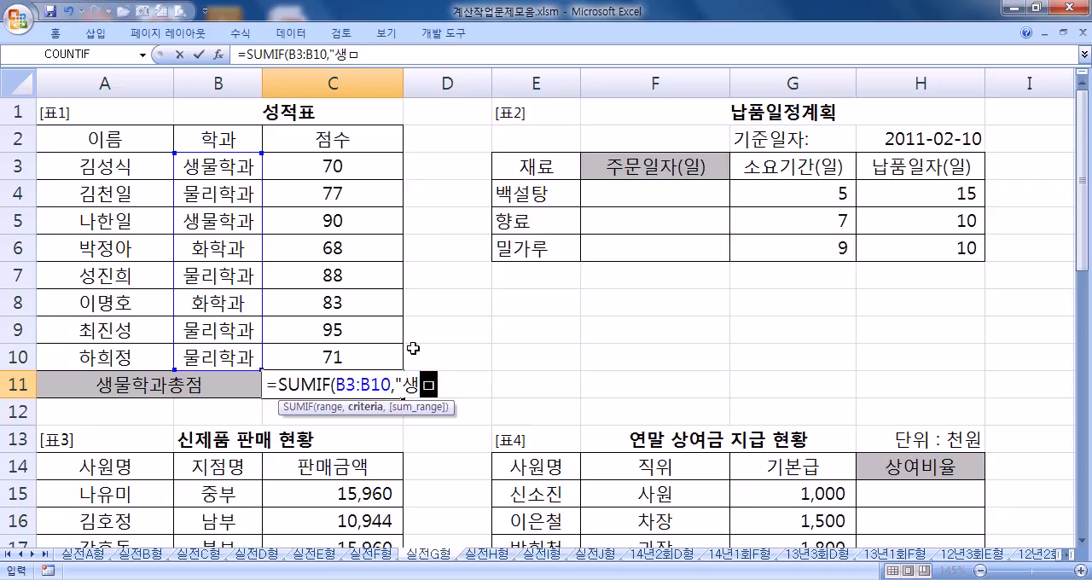
type("\",")
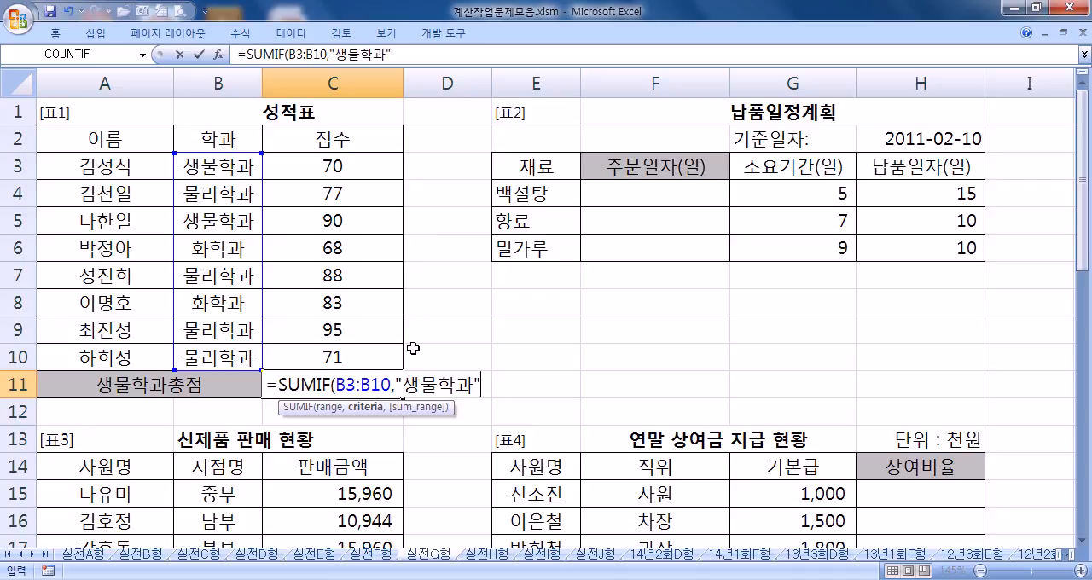
left_click_drag(352, 162, 332, 353)
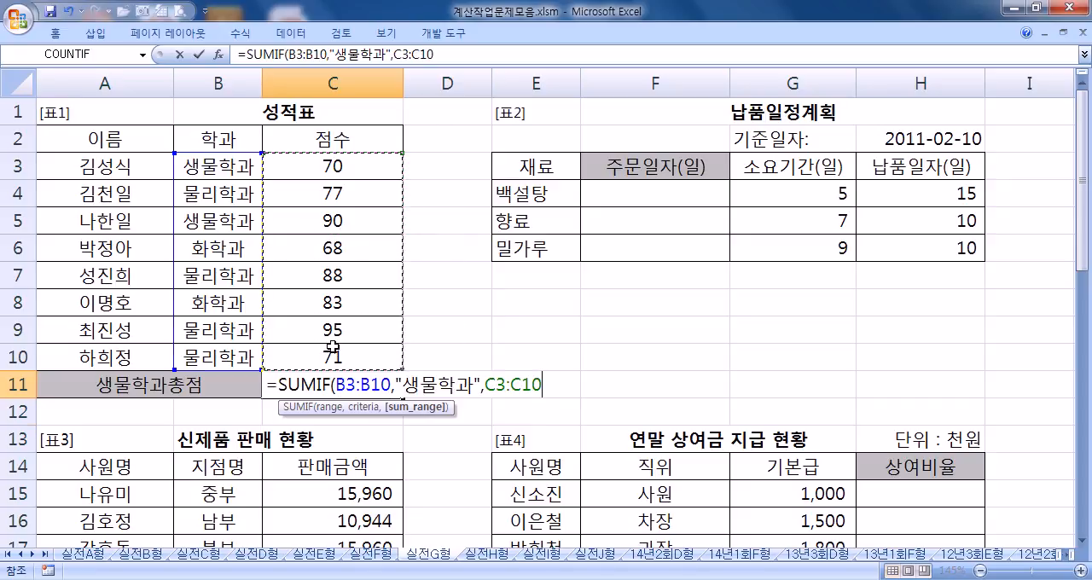
key("Return")
left_click(360, 380)
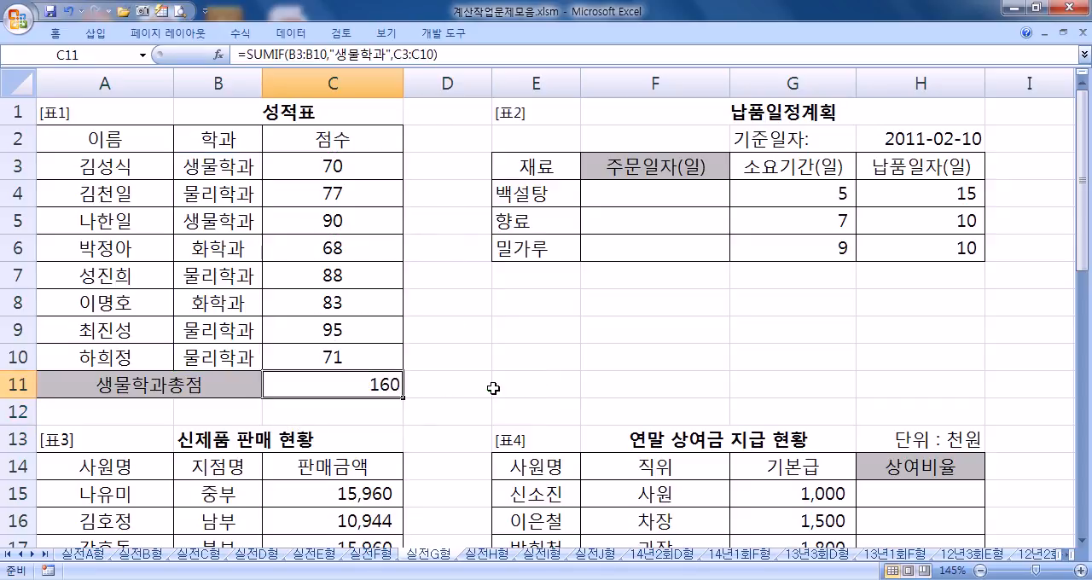
key("F2")
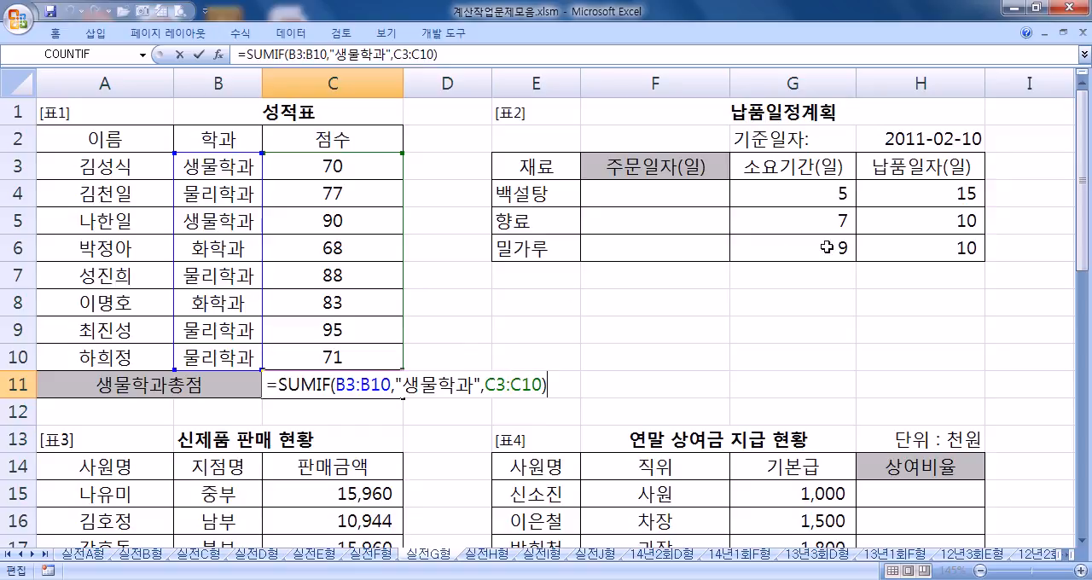
key("ctrl+Return")
left_click(669, 194)
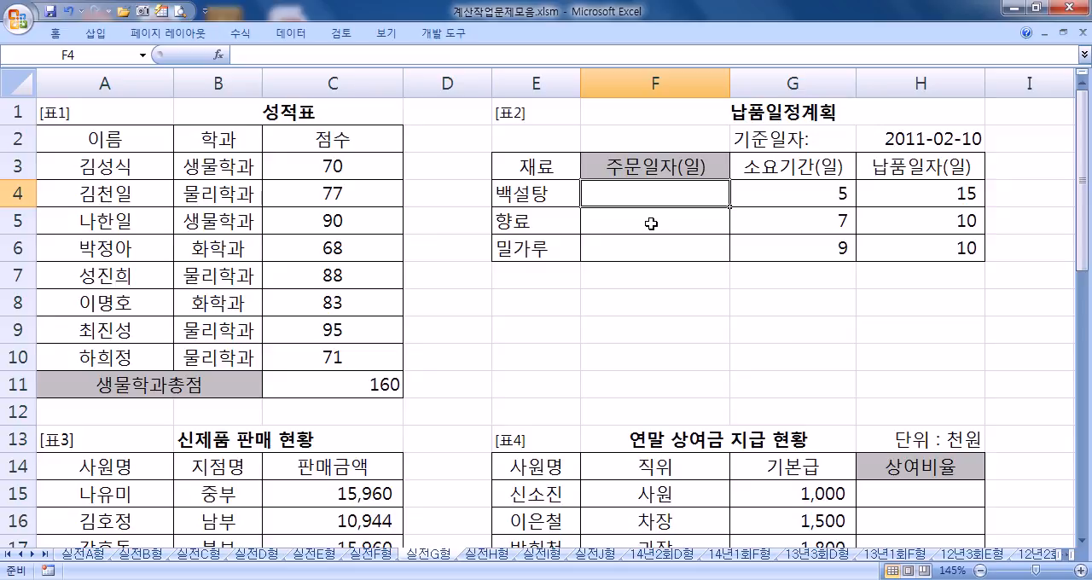
left_click(959, 139)
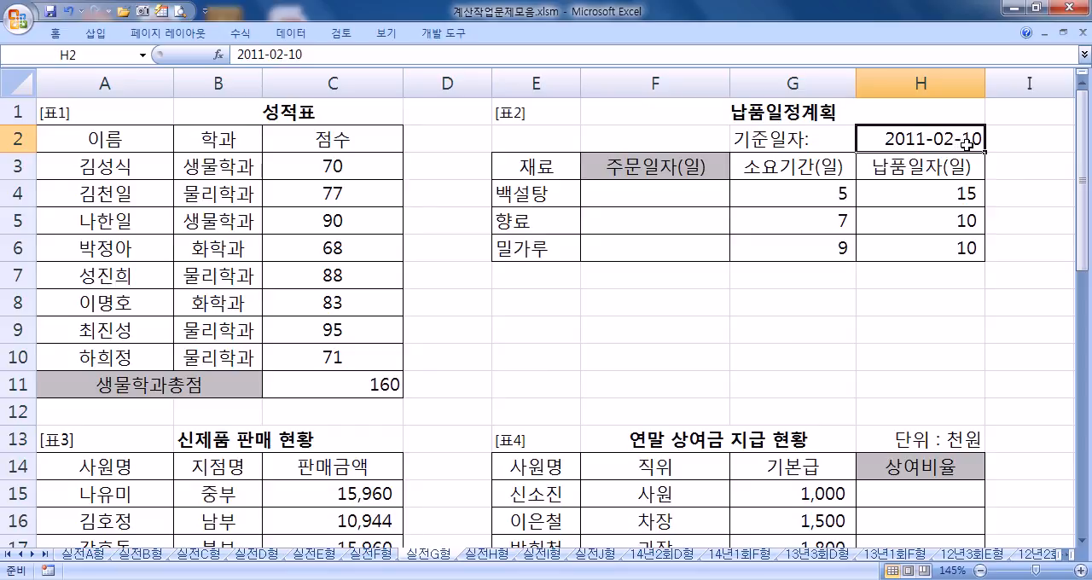
left_click(810, 196)
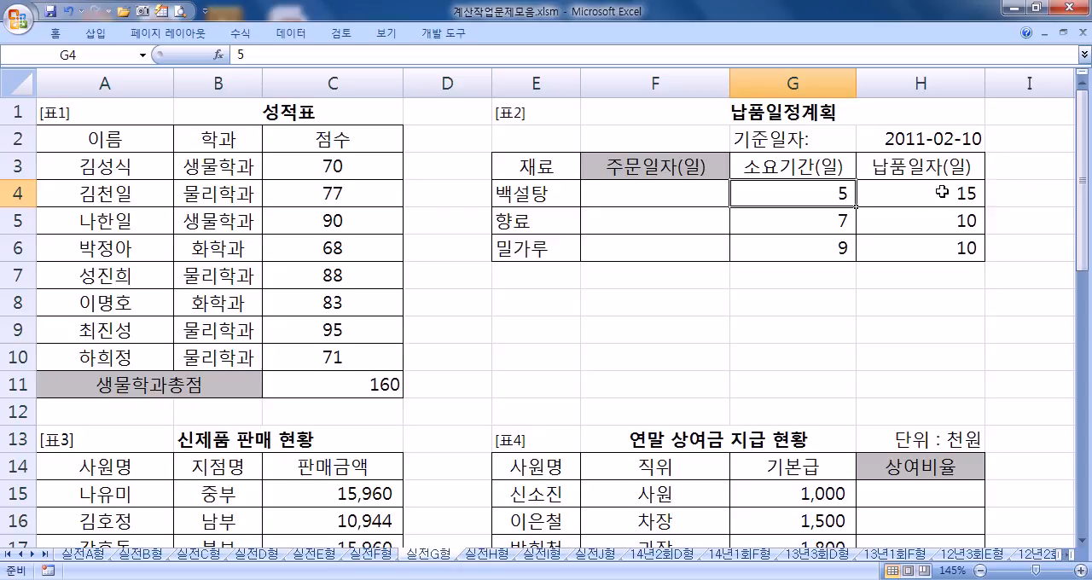
left_click(668, 192)
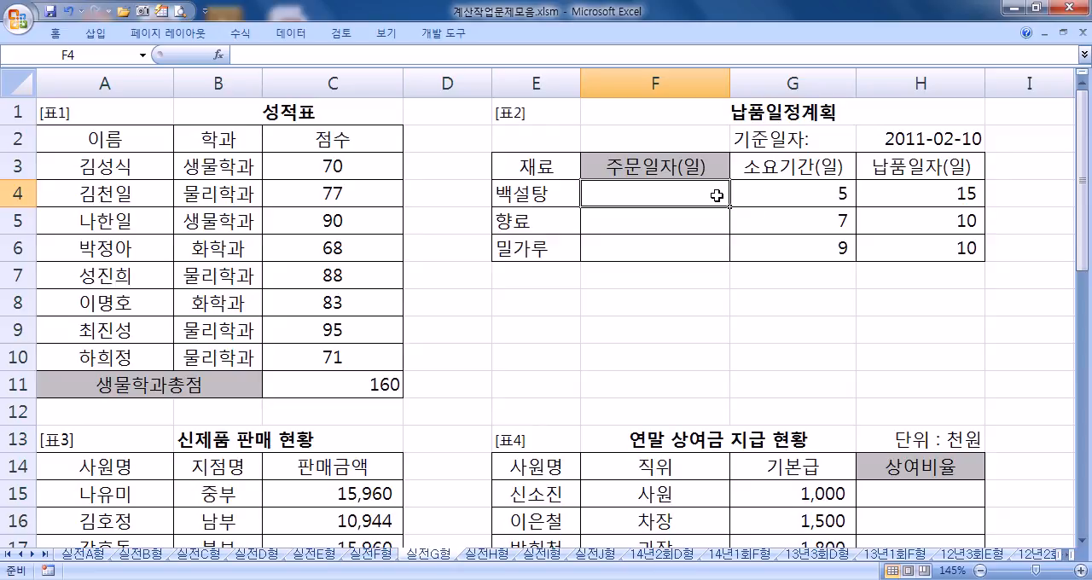
left_click_drag(935, 203, 934, 247)
Step: Enter the formula =DAY($H$2-G4) in F4 of the 주문일자(일) column, with an absolute reference to the base date
left_click(684, 204)
type("=")
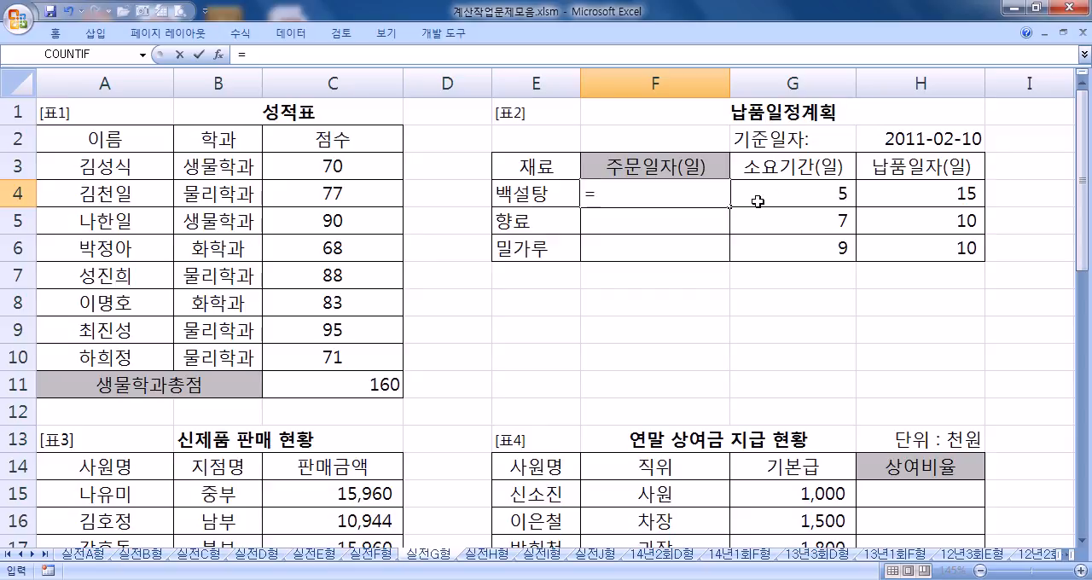
type("day(")
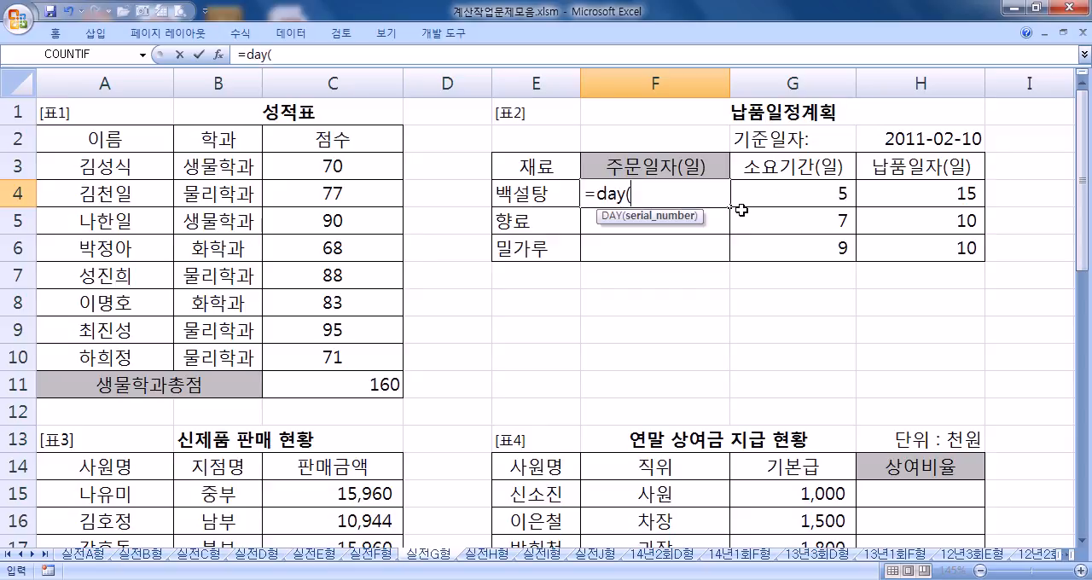
left_click(949, 138)
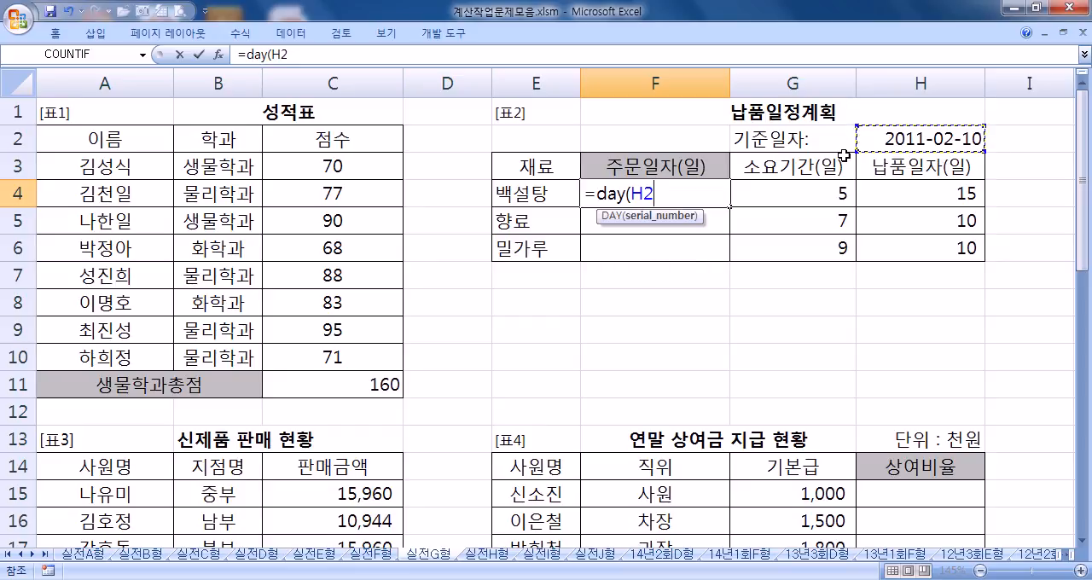
key("F4")
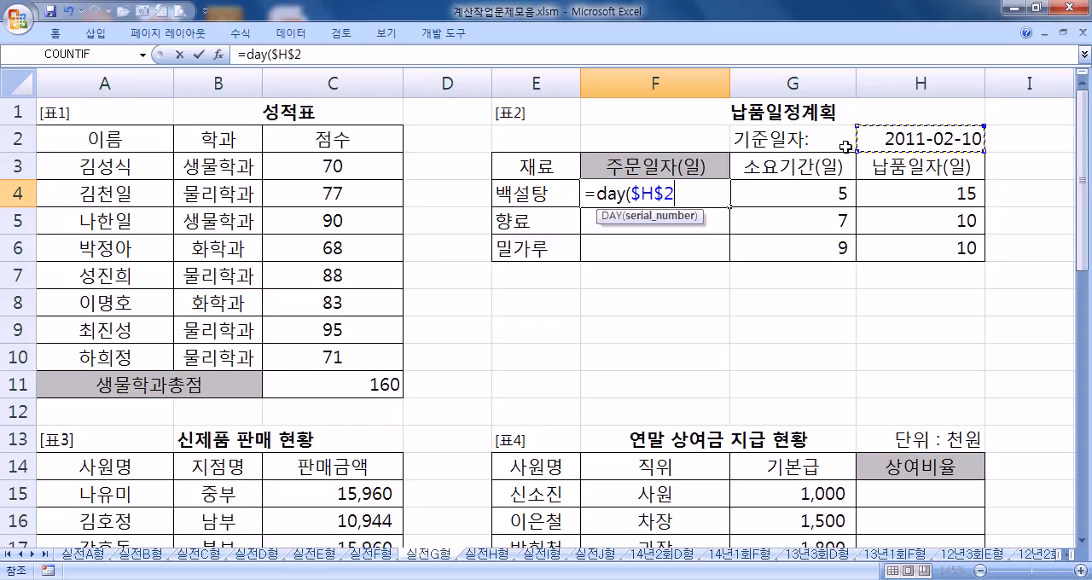
type("-")
left_click(802, 188)
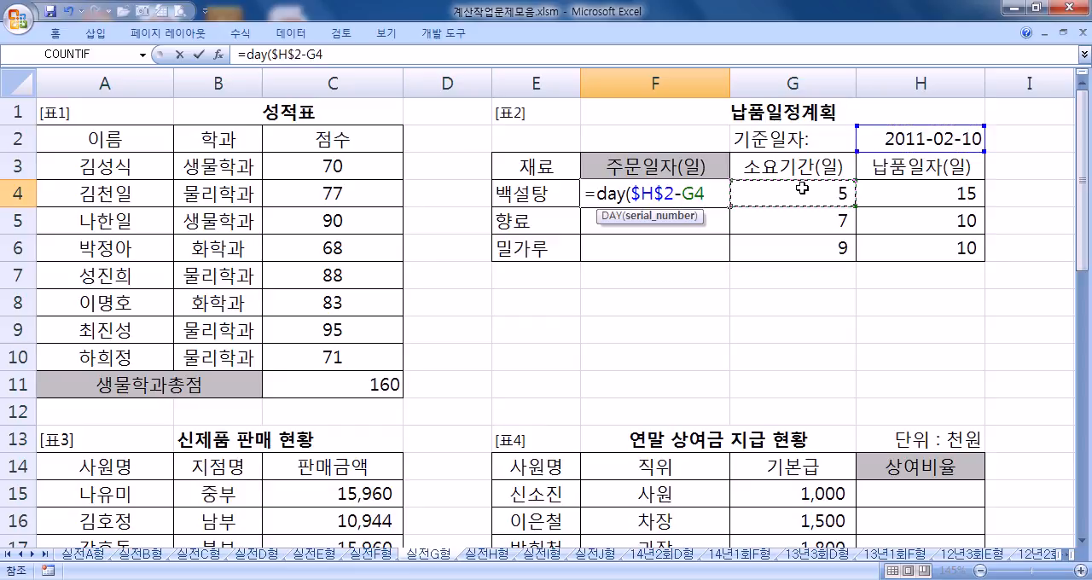
type(")")
key("Return")
Step: Correct the order-date formula in F4 to =DAY($H$2)-G4, so that only the base date is inside DAY
left_click(674, 195)
double_click(680, 196)
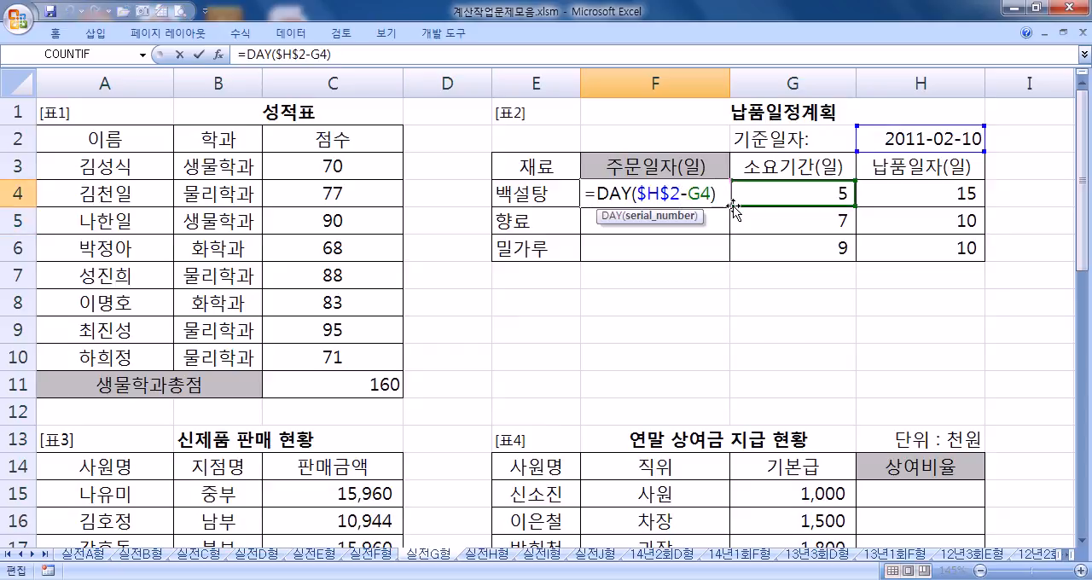
type(")")
key("End")
key("BackSpace")
key("Return")
left_click(714, 196)
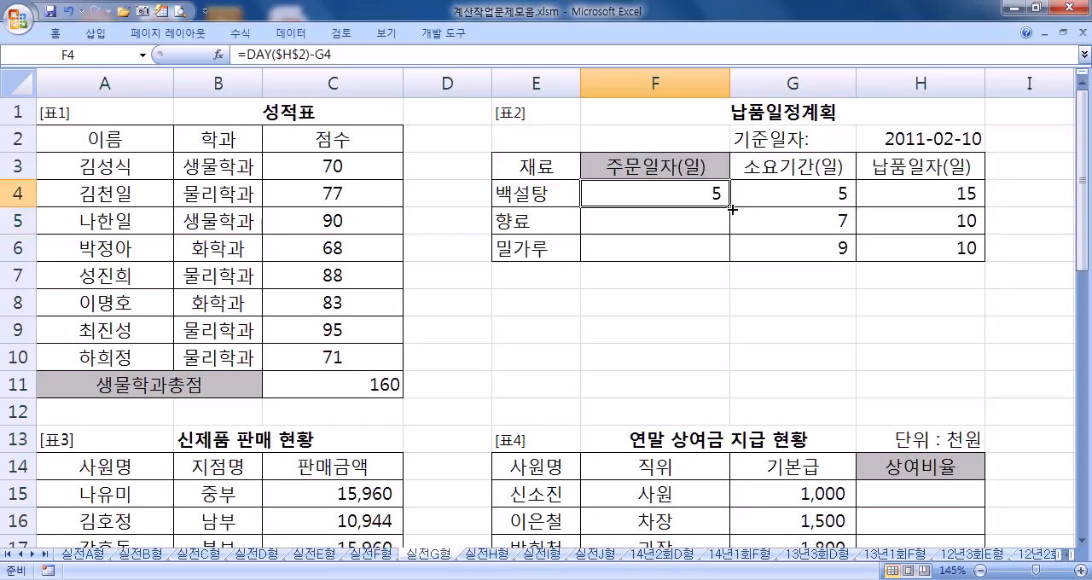
Step: Fill the order-date formula from F4 down to F6 and open F4's formula for review
left_click_drag(729, 206, 732, 237)
left_click_drag(731, 259, 731, 259)
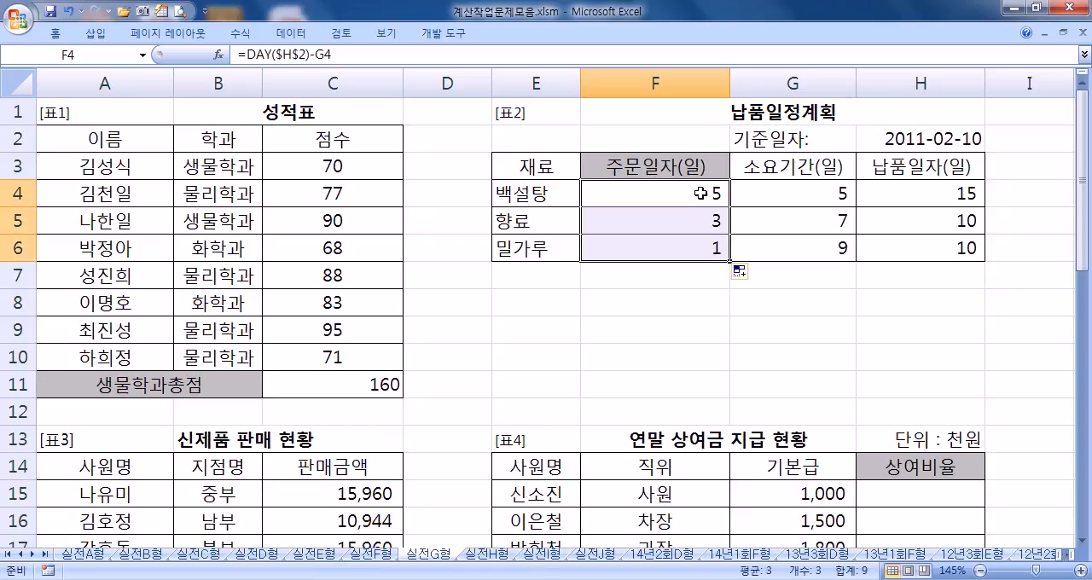
left_click(697, 193)
key("F2")
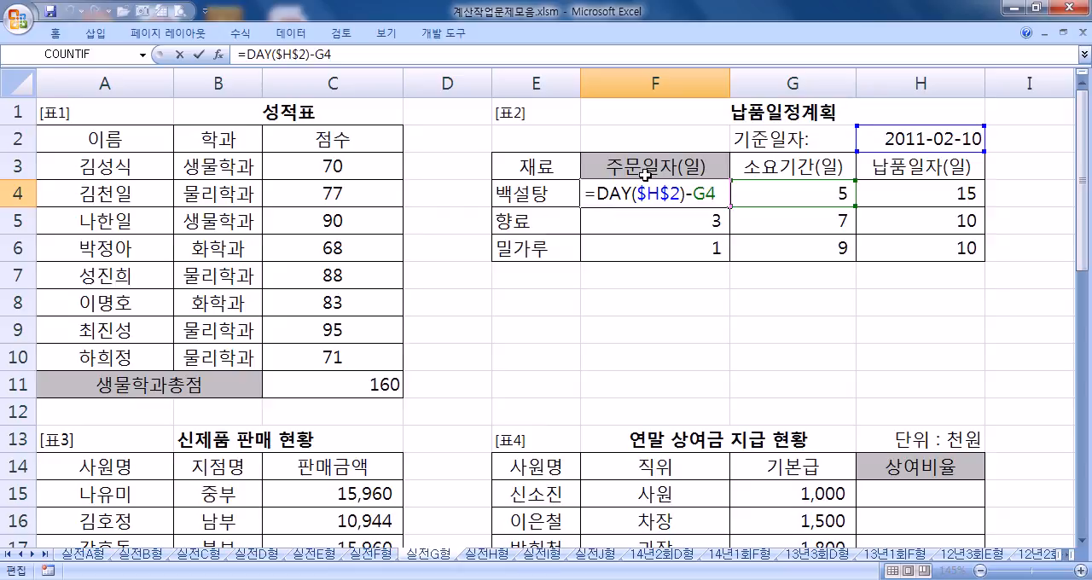
Step: Examine the DAY function within F4's order-date formula and leave the cell
left_click_drag(632, 193, 602, 189)
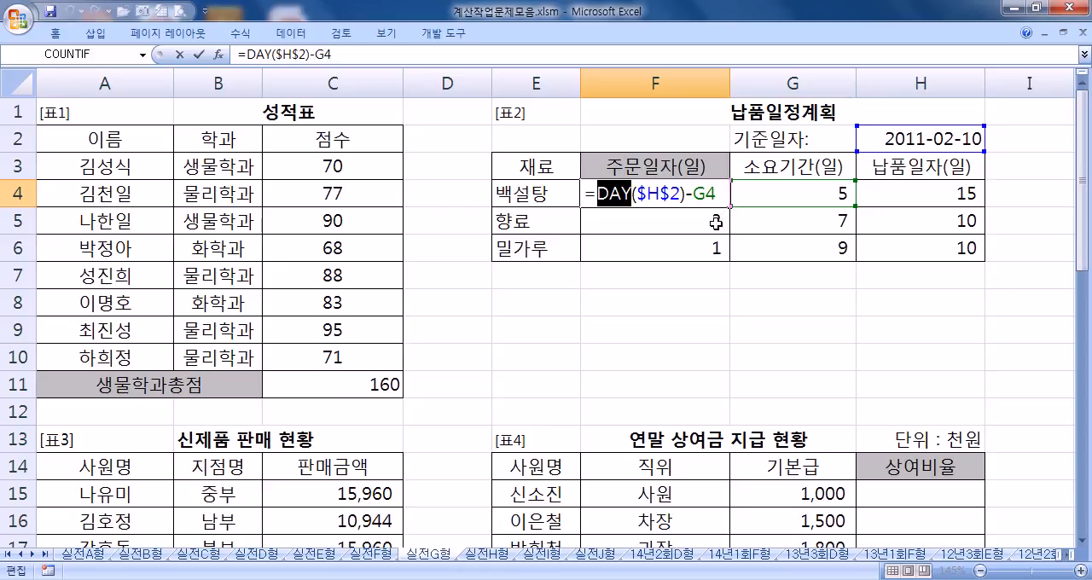
key("Escape")
scroll(699, 230, "up", 1, "ctrl")
key("F2")
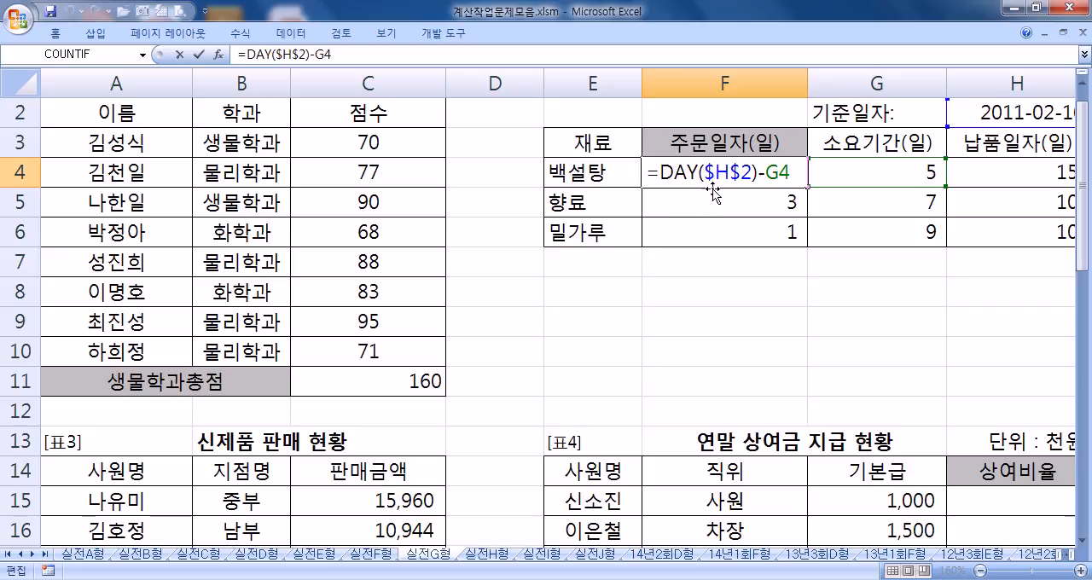
left_click(525, 579)
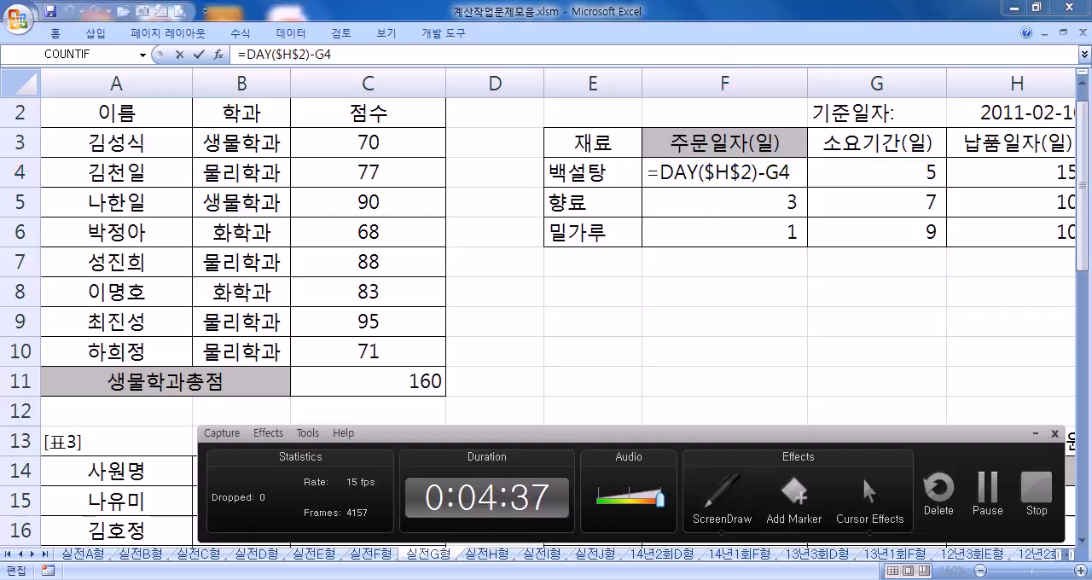
left_click(524, 579)
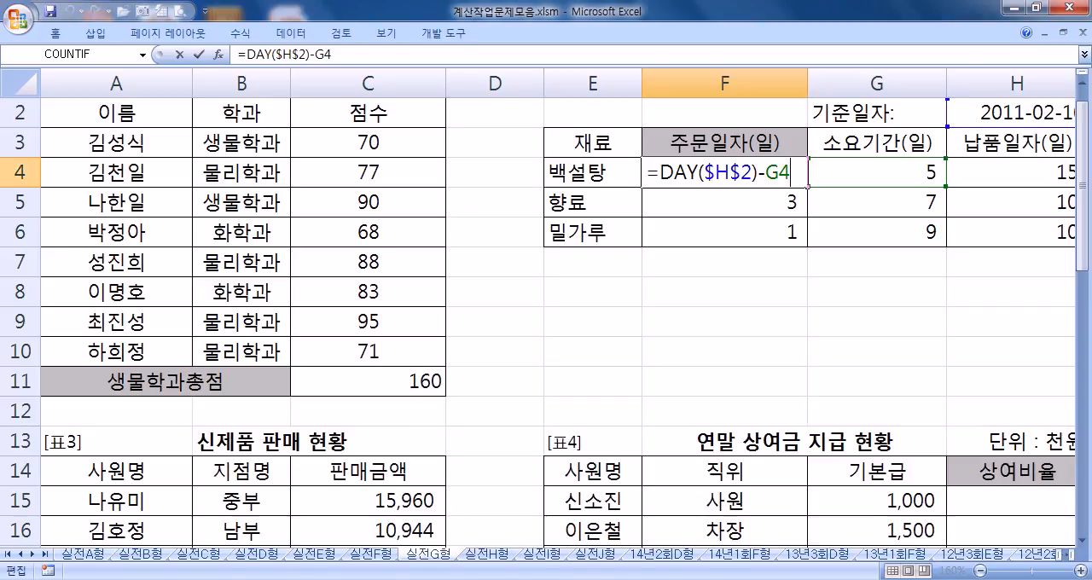
key("ctrl+Return")
left_click(648, 317)
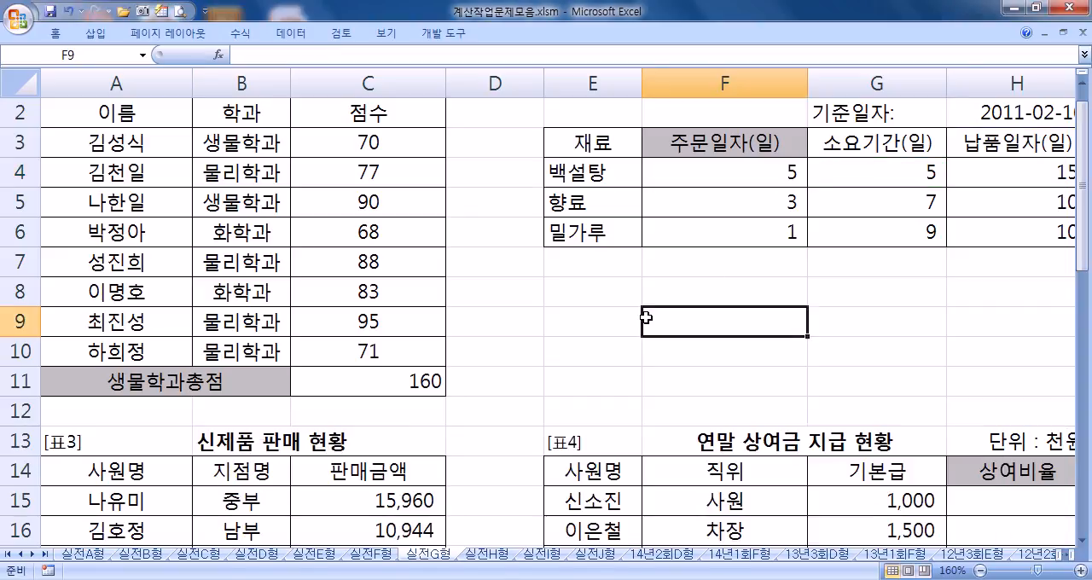
Step: Start a ROUND formula with a nested DSUM in B25 for 중부판매금액, using A14:C23 as the database range
key("Home")
scroll(646, 317, "down", 3)
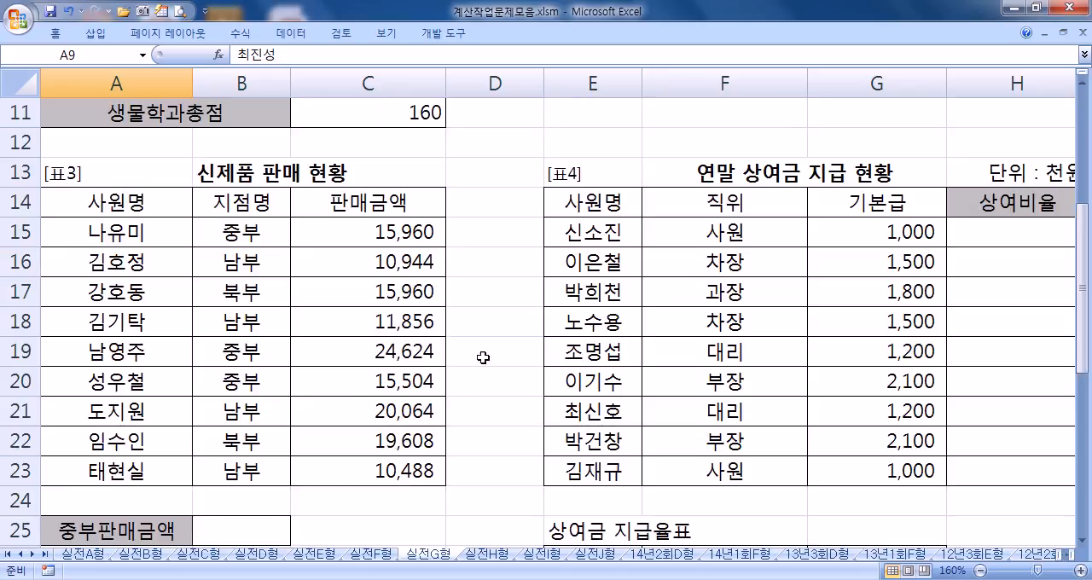
scroll(460, 362, "down", 1)
left_click_drag(267, 125, 266, 140)
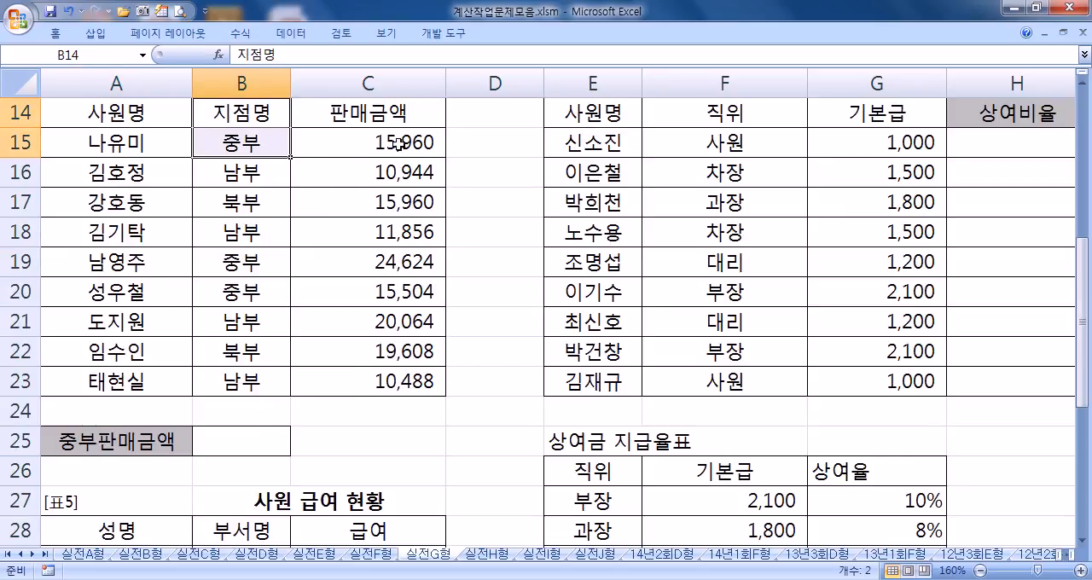
scroll(338, 295, "up", 1)
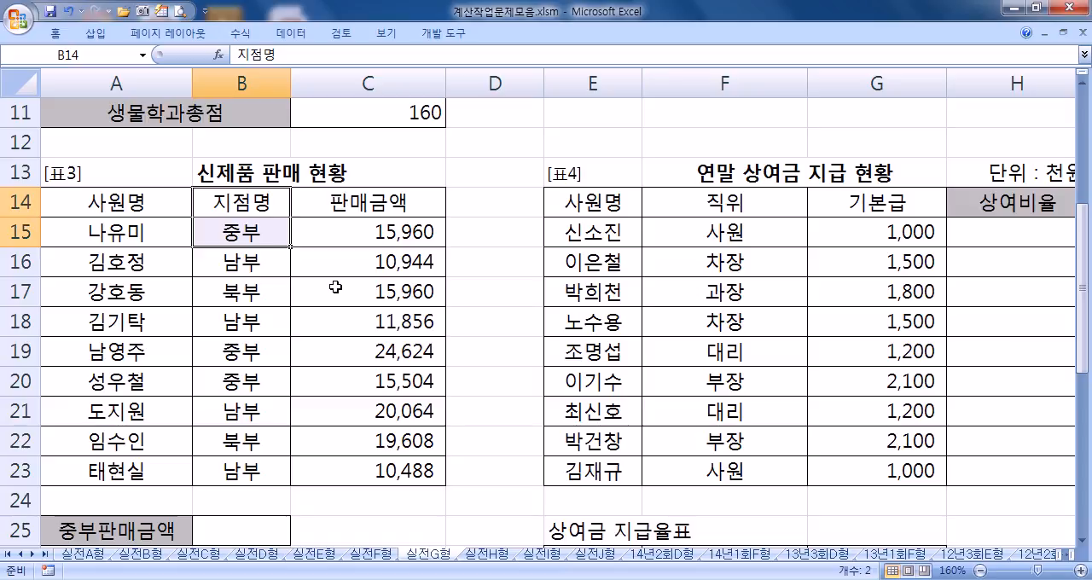
scroll(336, 287, "down", 1)
left_click(271, 433)
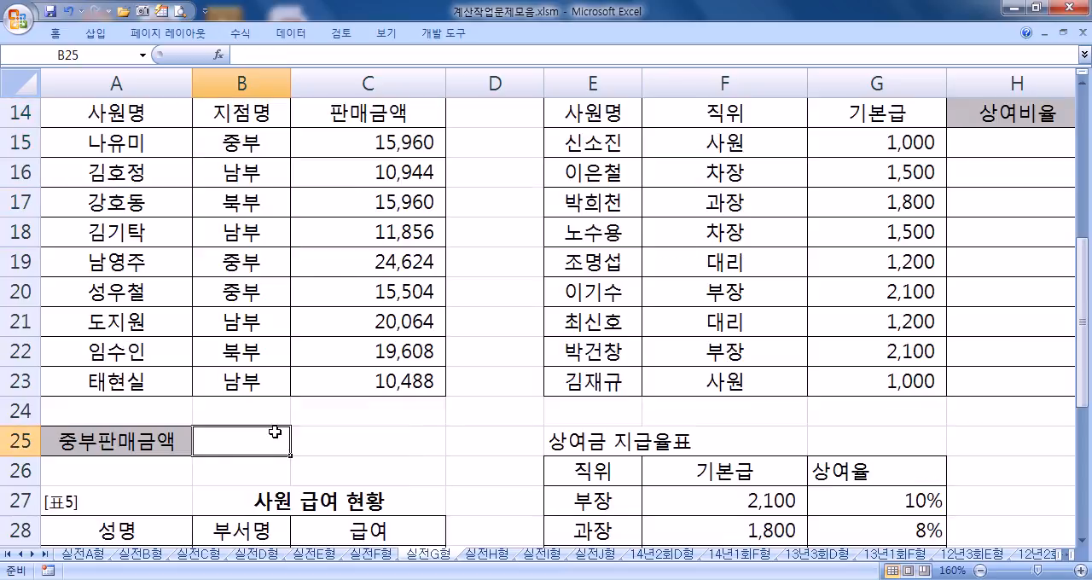
type("=ROUND(")
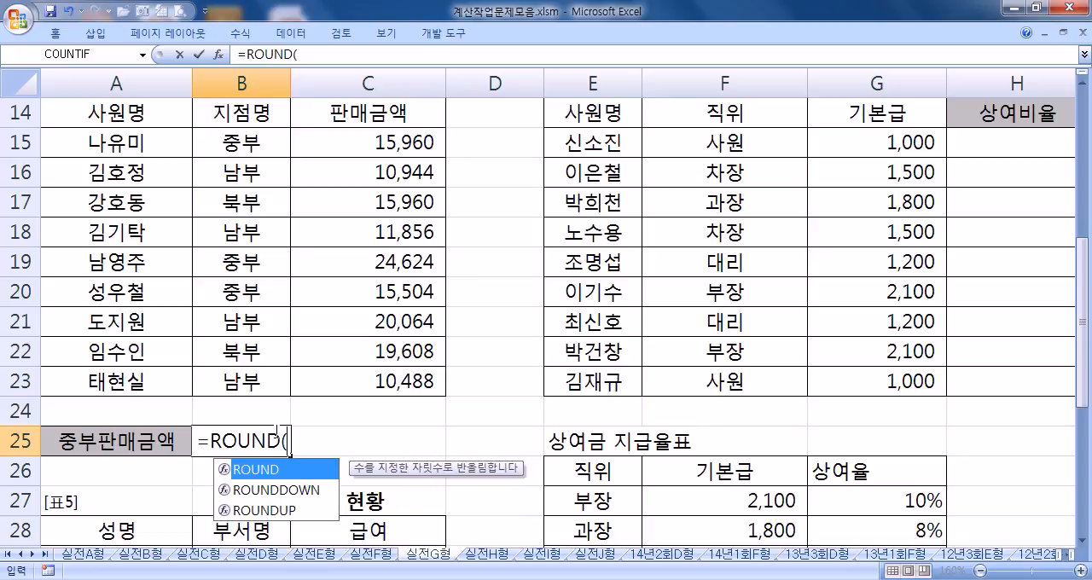
type("DS")
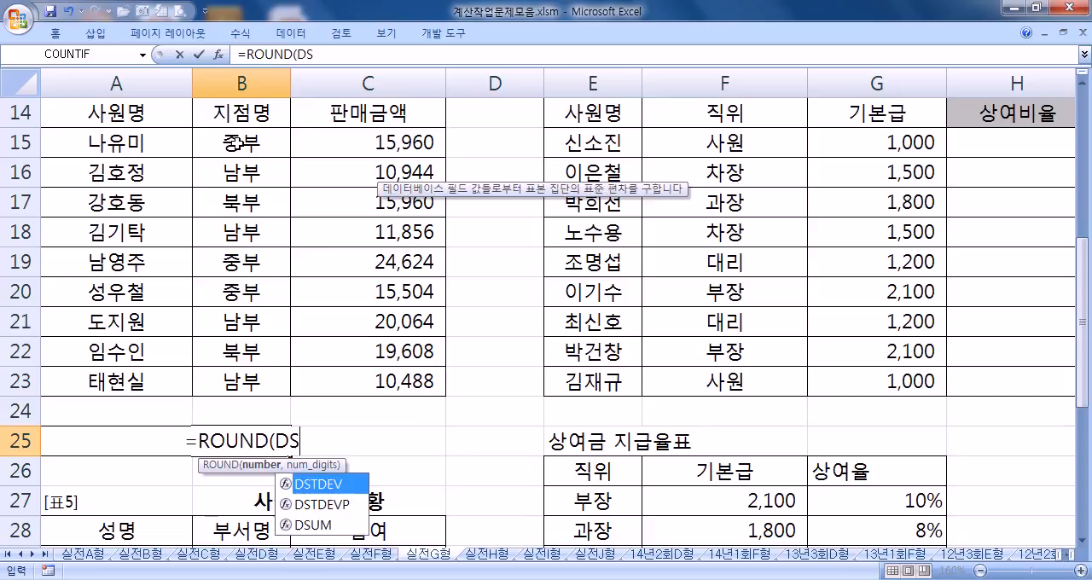
type("UM(")
left_click(127, 116)
left_click_drag(128, 117, 351, 379)
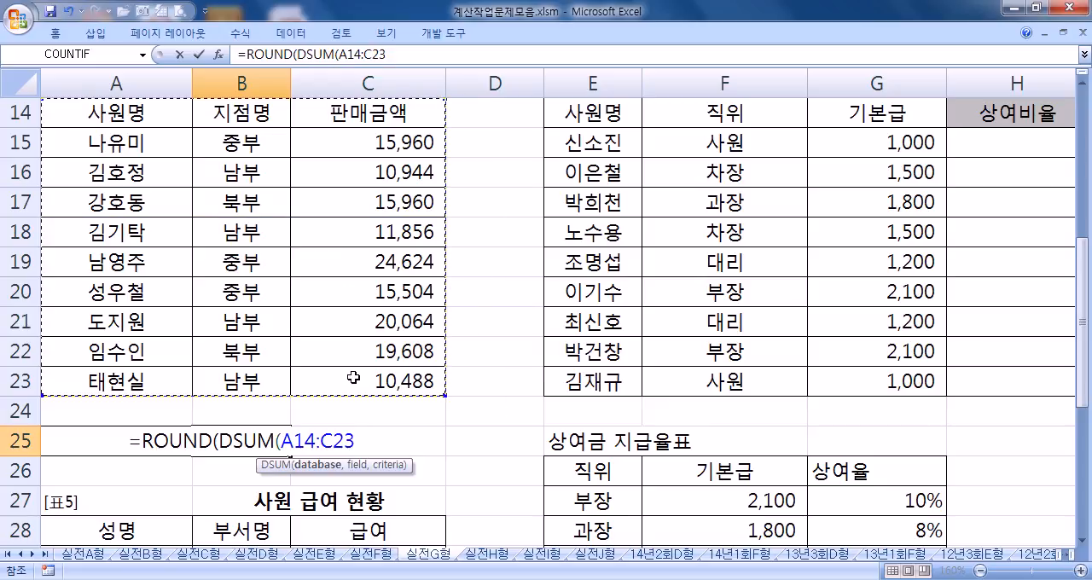
Step: Complete B25's formula with field C14, criteria B14:B15 and -2 rounding digits, as =ROUND(DSUM(A14:C23,C14,B14:B15),-2)
type(",")
left_click(390, 112)
type(",")
left_click_drag(247, 113, 252, 143)
type("),")
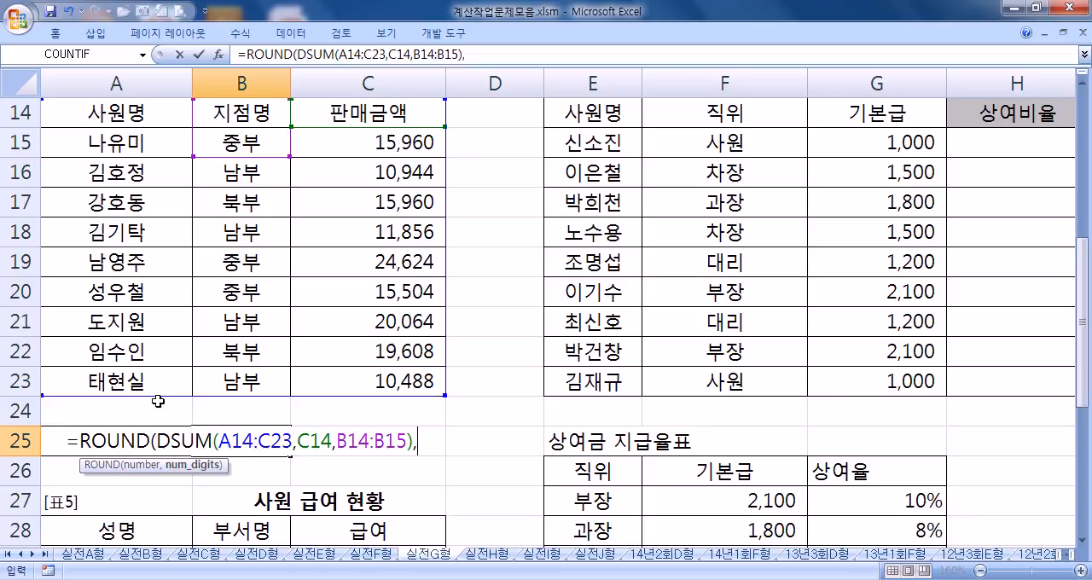
type("-2")
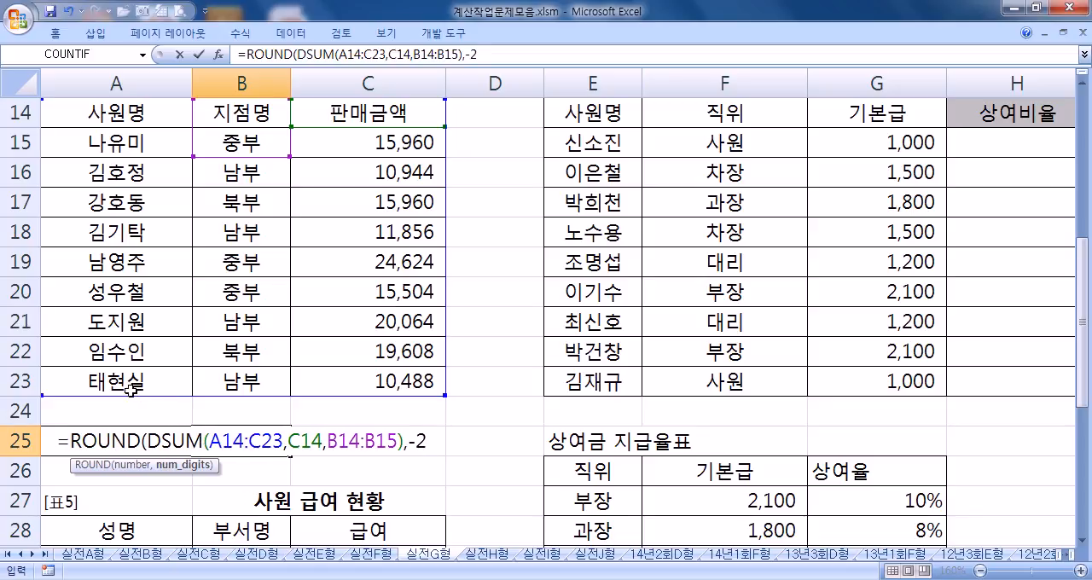
type(")")
key("Return")
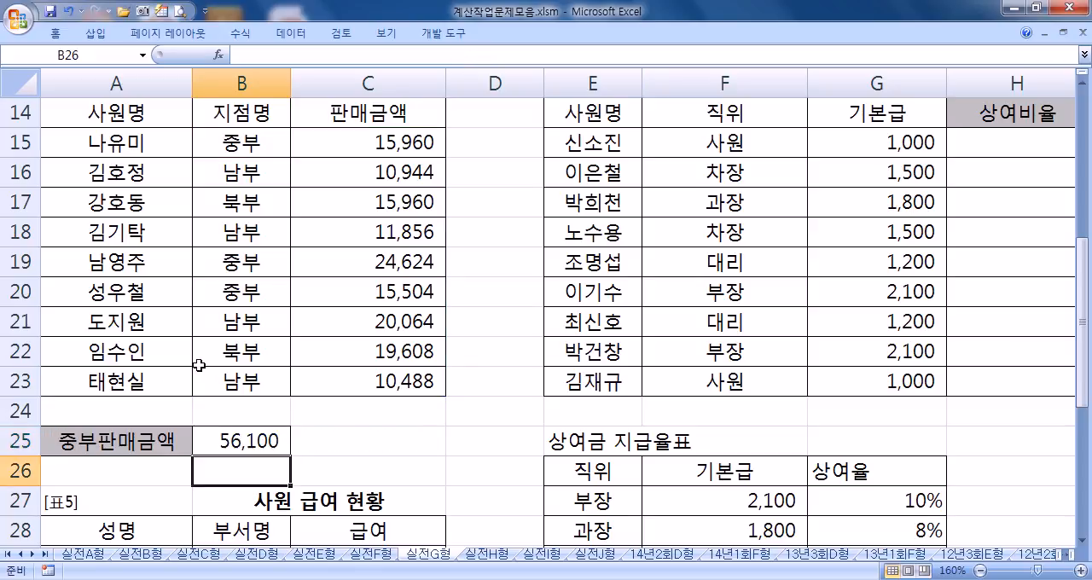
Step: Try replacing the DSUM field argument C14 in B25's formula with column number 3
left_click(288, 438)
key("F2")
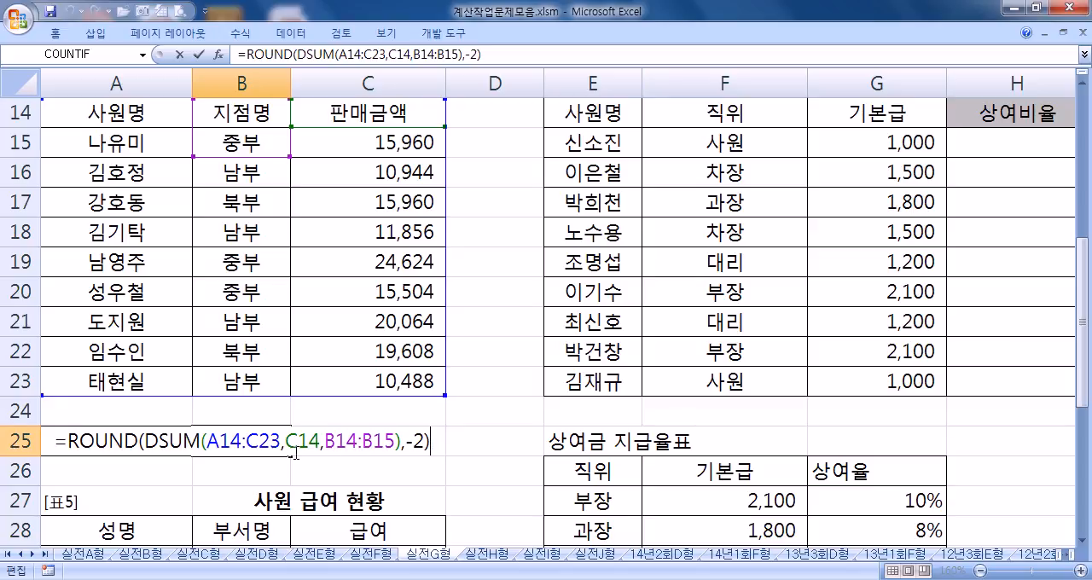
left_click_drag(286, 442, 320, 442)
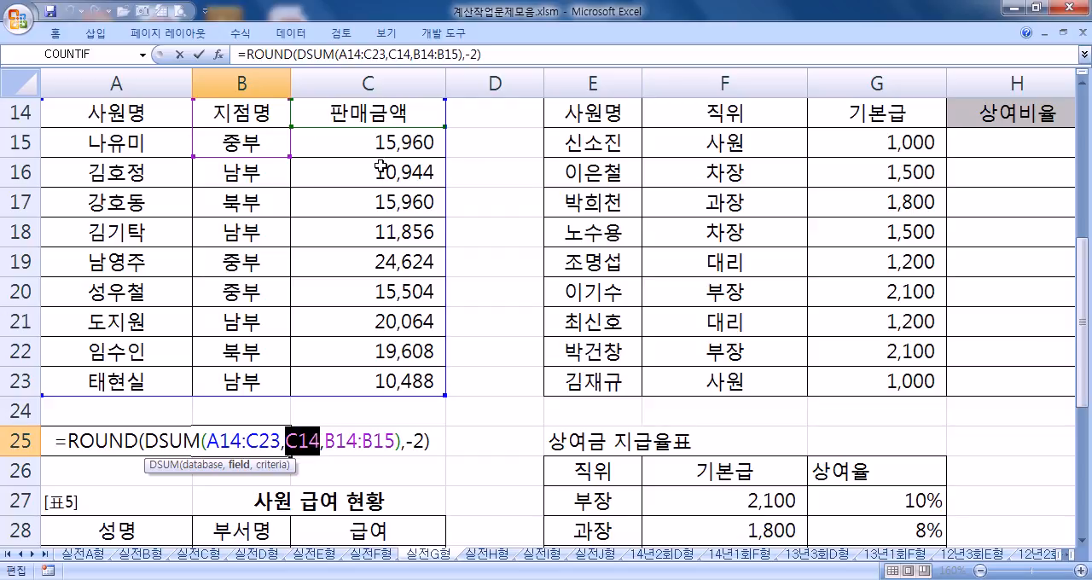
scroll(383, 215, "up", 1)
scroll(383, 215, "down", 1)
left_click(395, 128)
type("3")
double_click(301, 441)
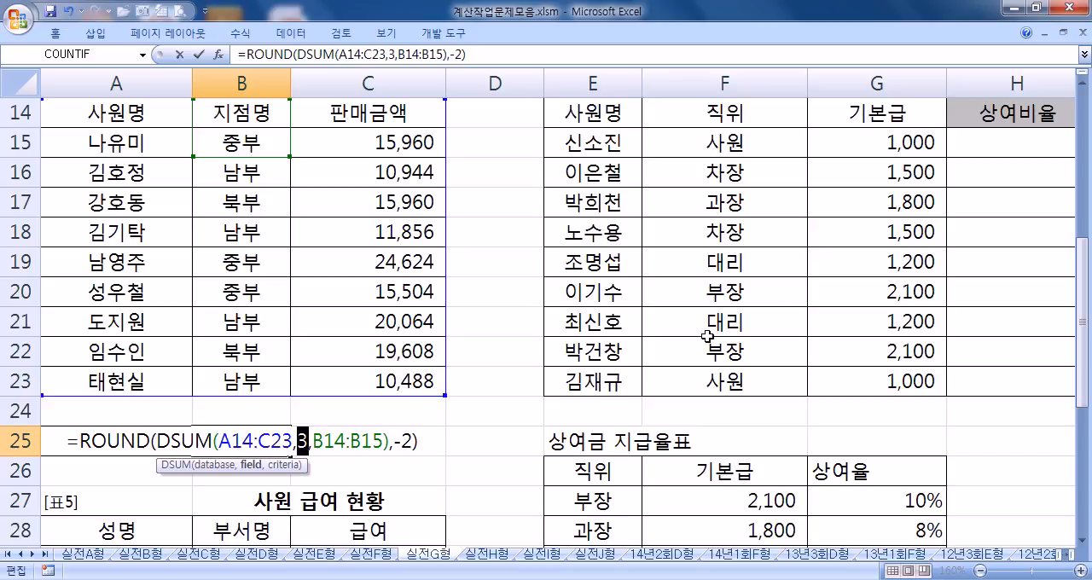
left_click(853, 238)
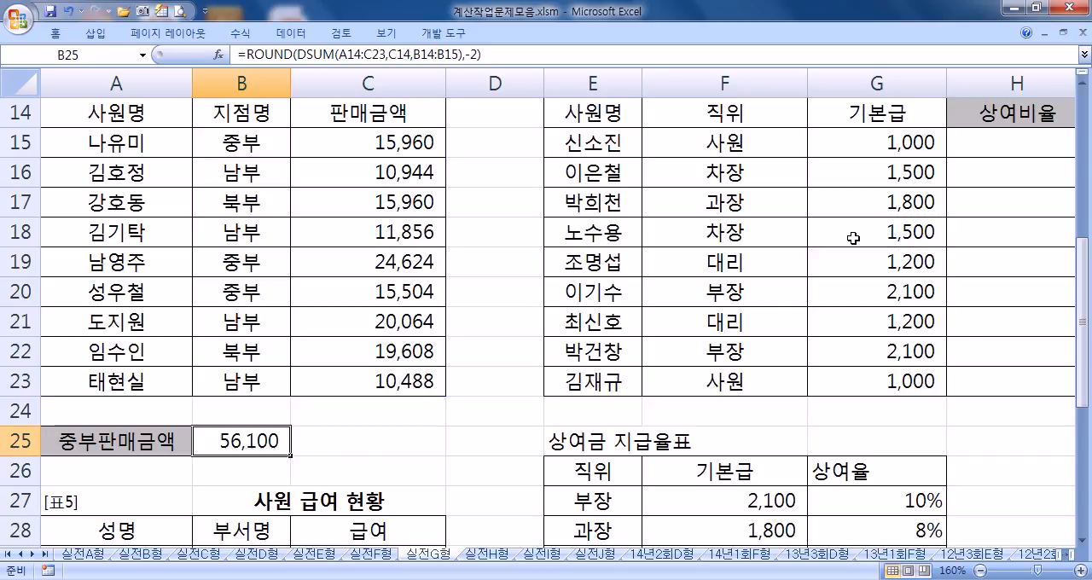
Step: Compare the positions in the 연말 상여금 지급 현황 table with the rates in the 상여금 지급율표 lookup table
left_click(1008, 159)
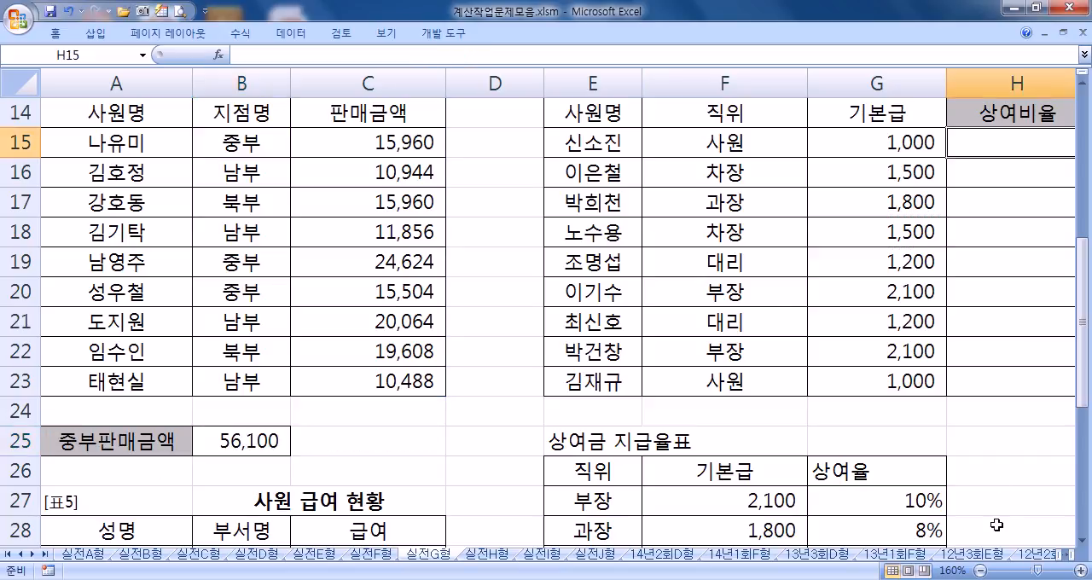
left_click_drag(1061, 555, 981, 563)
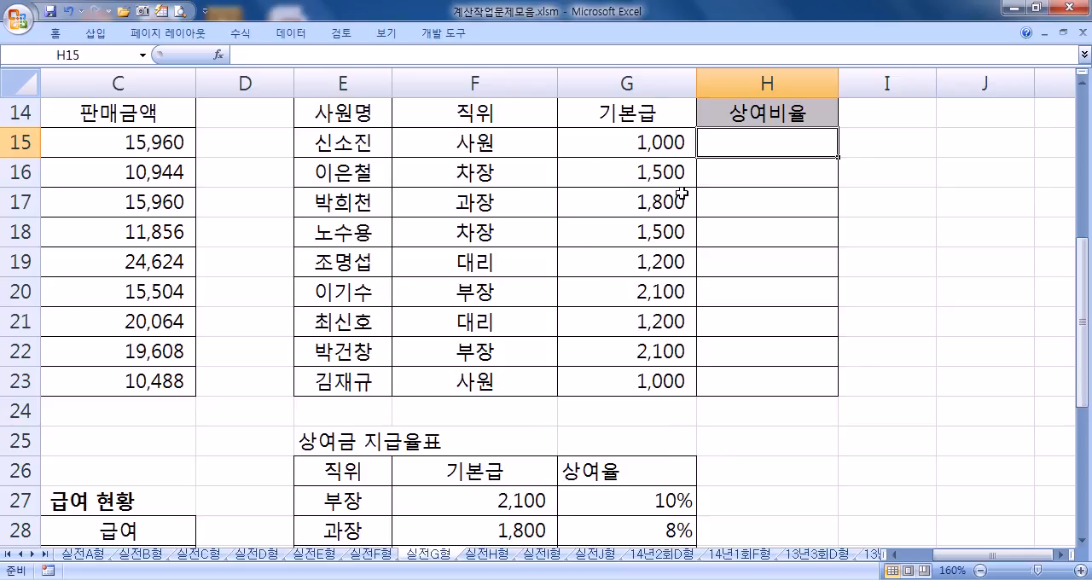
scroll(724, 202, "down", 2)
scroll(649, 294, "up", 2)
scroll(649, 302, "down", 2)
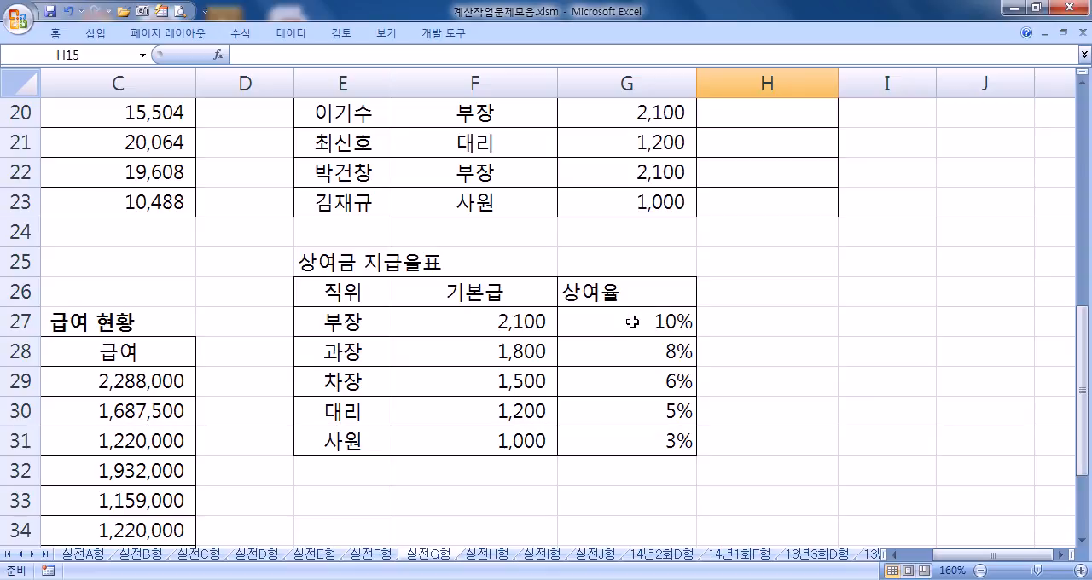
scroll(632, 321, "up", 2)
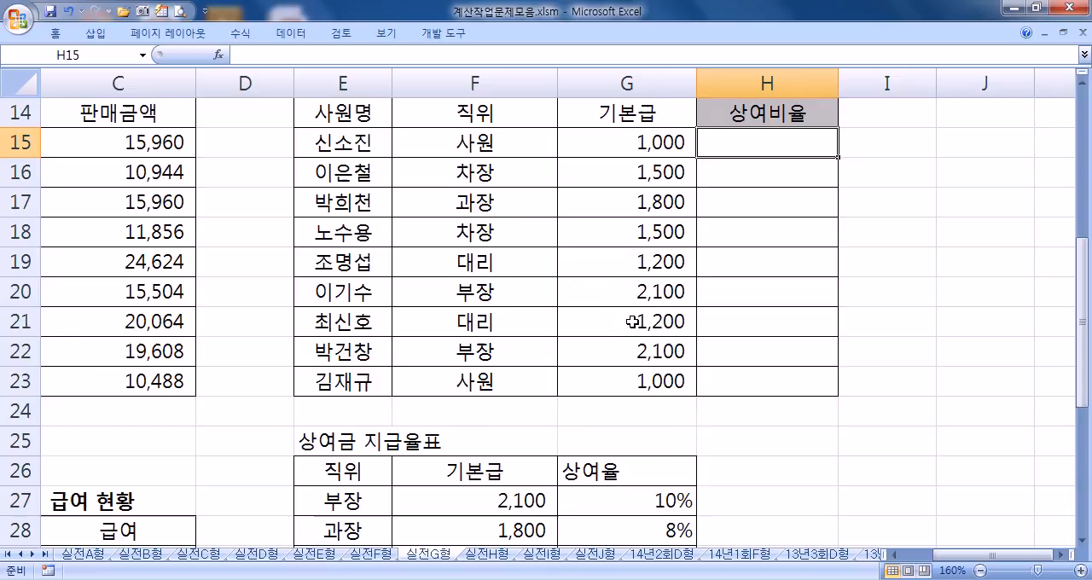
scroll(632, 322, "down", 2)
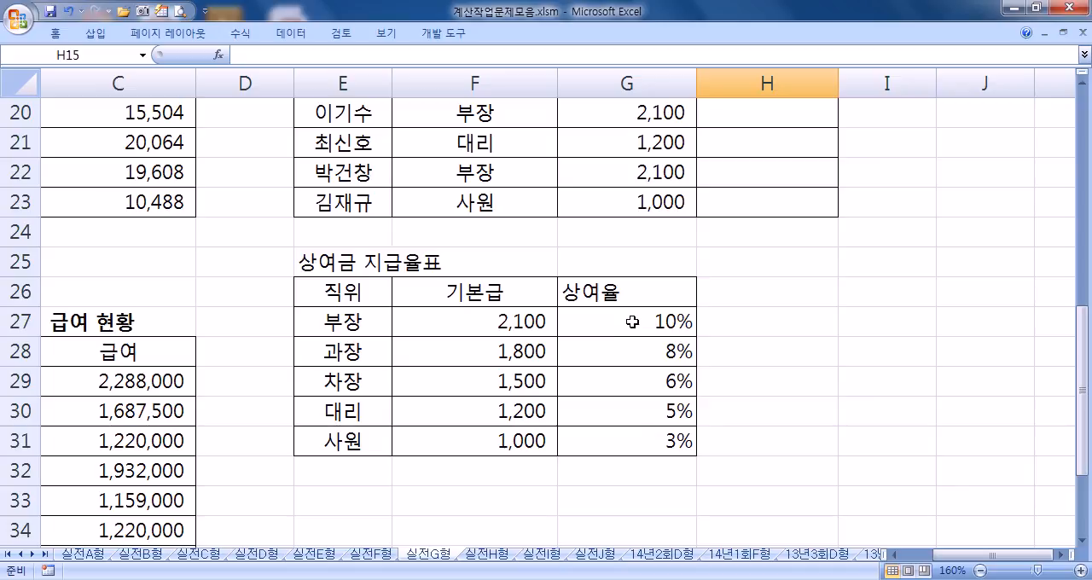
scroll(608, 325, "up", 2)
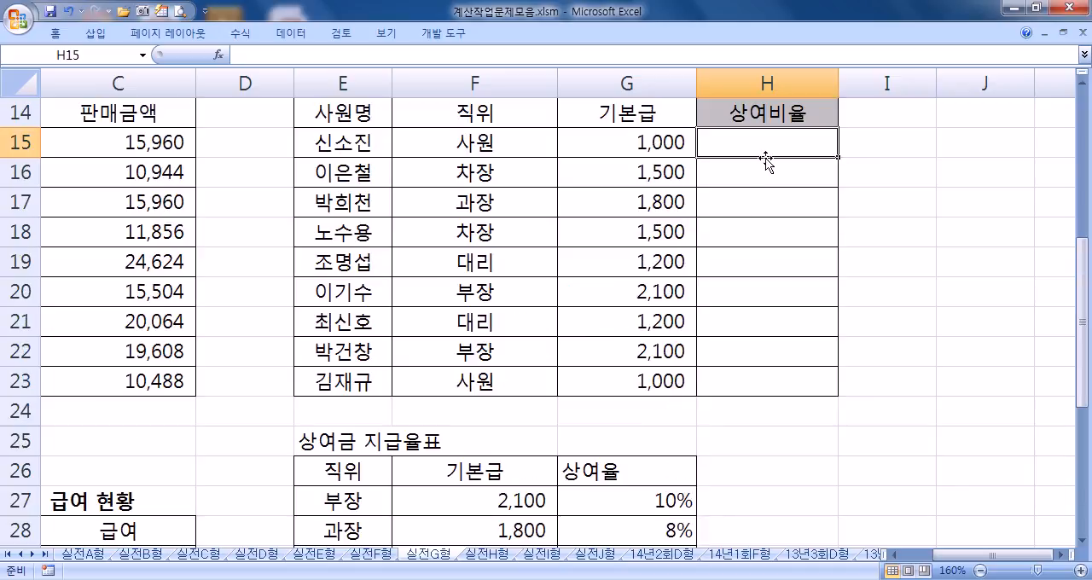
Step: Start a VLOOKUP formula in H15 of the 상여비율 column with the position in F15 as lookup value
type("=")
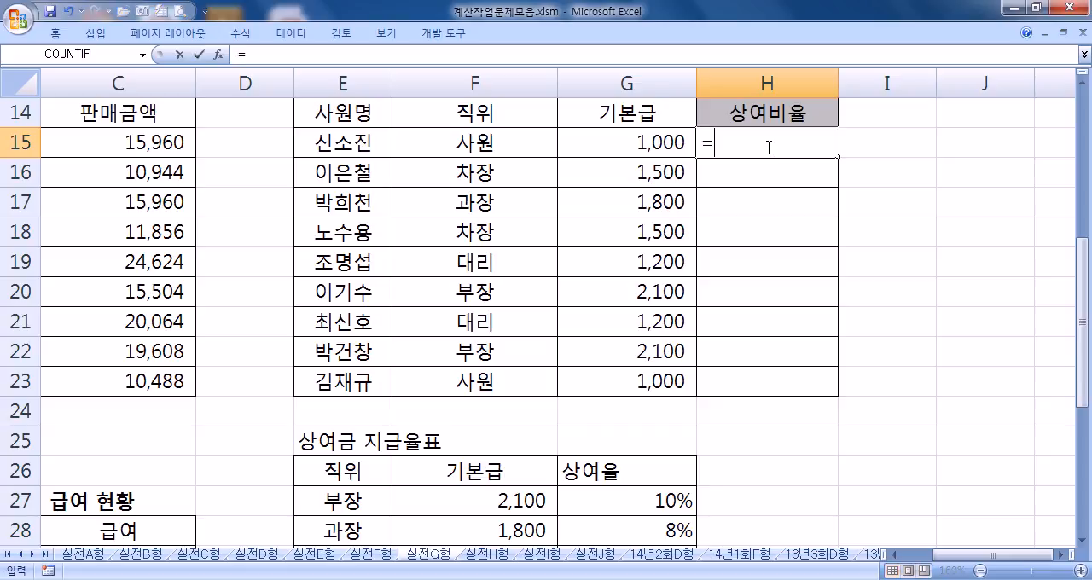
scroll(636, 239, "down", 3)
scroll(545, 304, "up", 4)
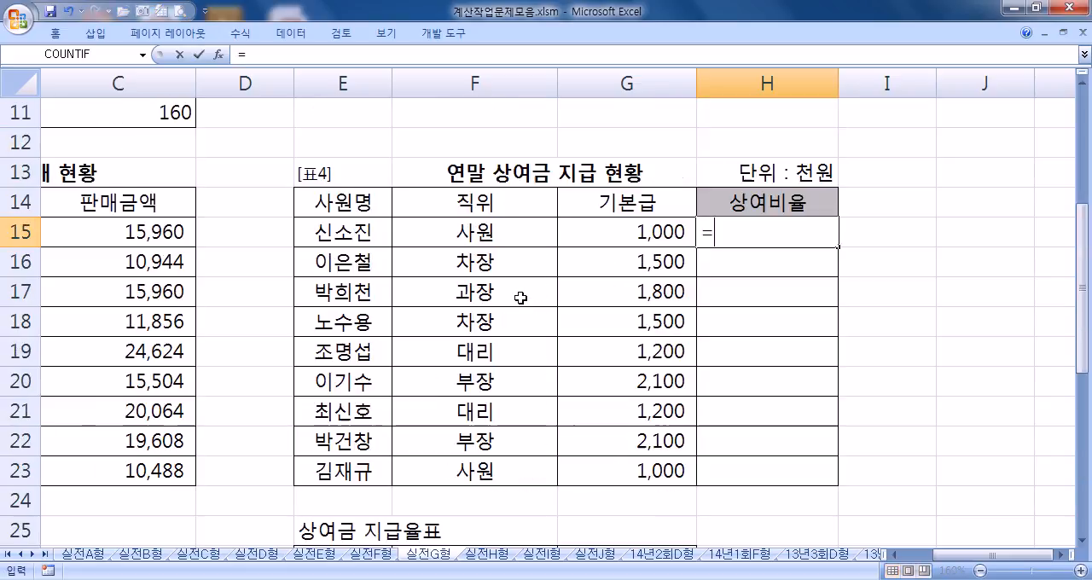
type("VLO")
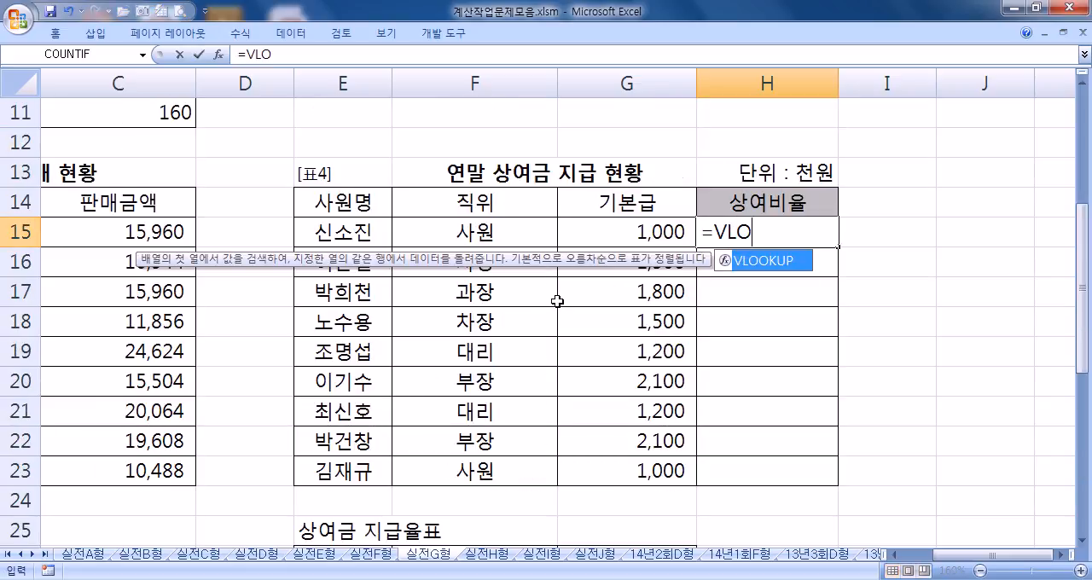
key("Tab")
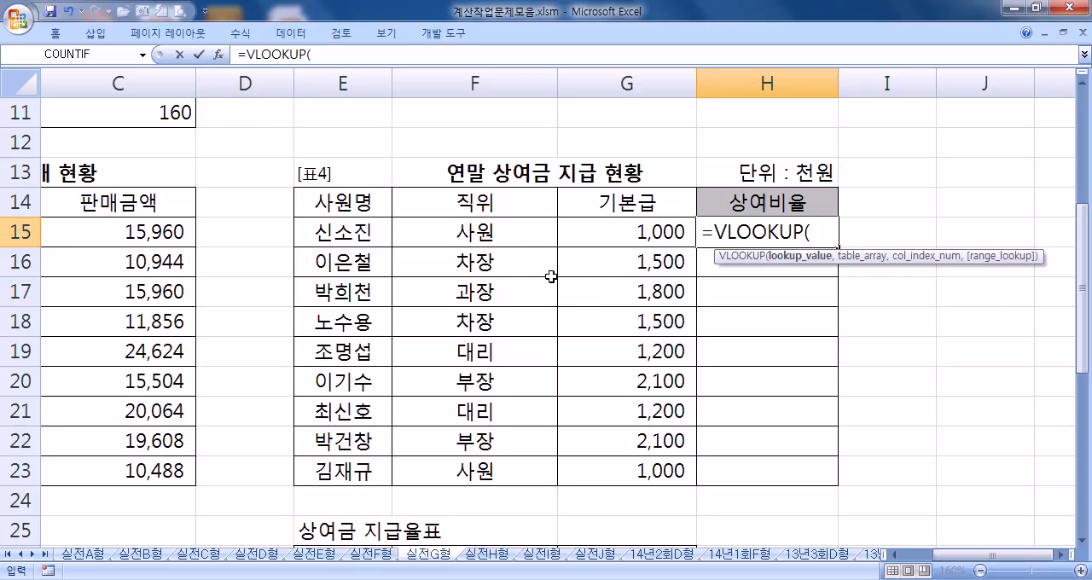
left_click(504, 232)
scroll(546, 239, "down", 2)
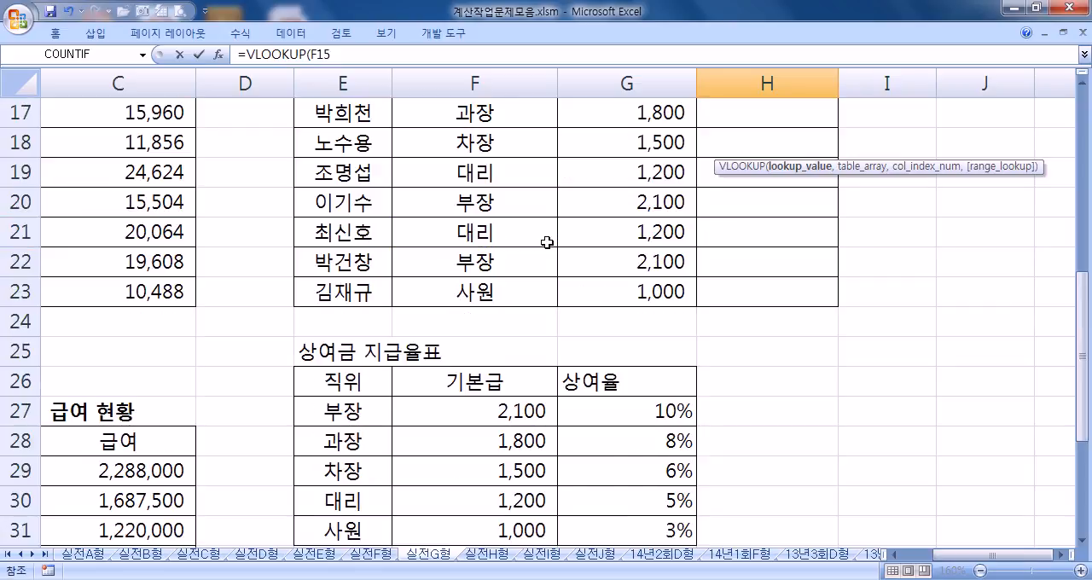
type(",")
scroll(550, 248, "down", 2)
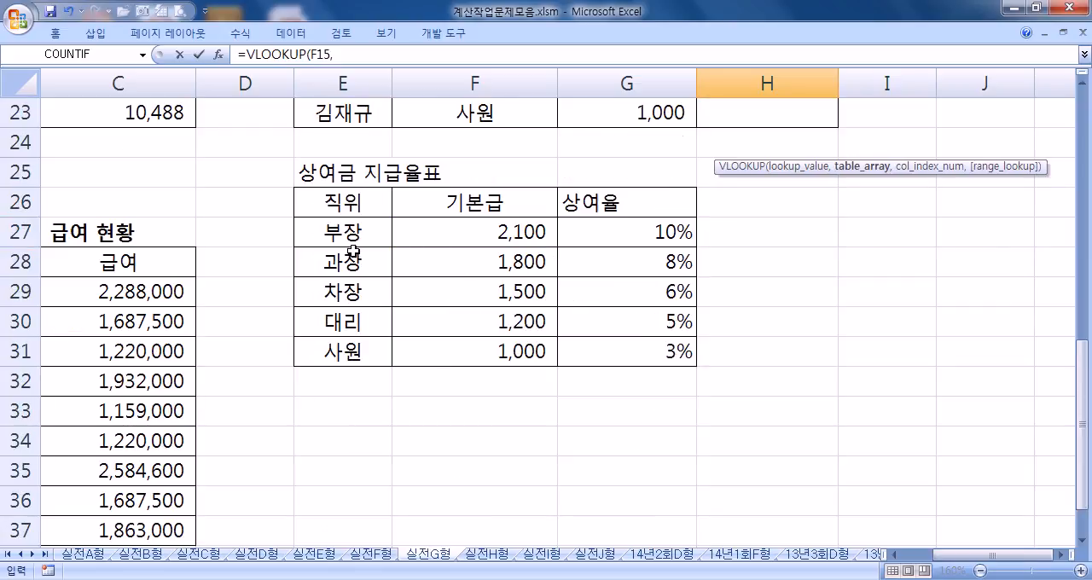
Step: Complete H15's formula as =VLOOKUP(F15,$E$27:$G$31,3,0) with an absolute table range and exact match, and check it against the rate table
left_click(380, 240)
left_click_drag(381, 240, 632, 345)
key("F4")
type(",")
scroll(580, 339, "down", 4)
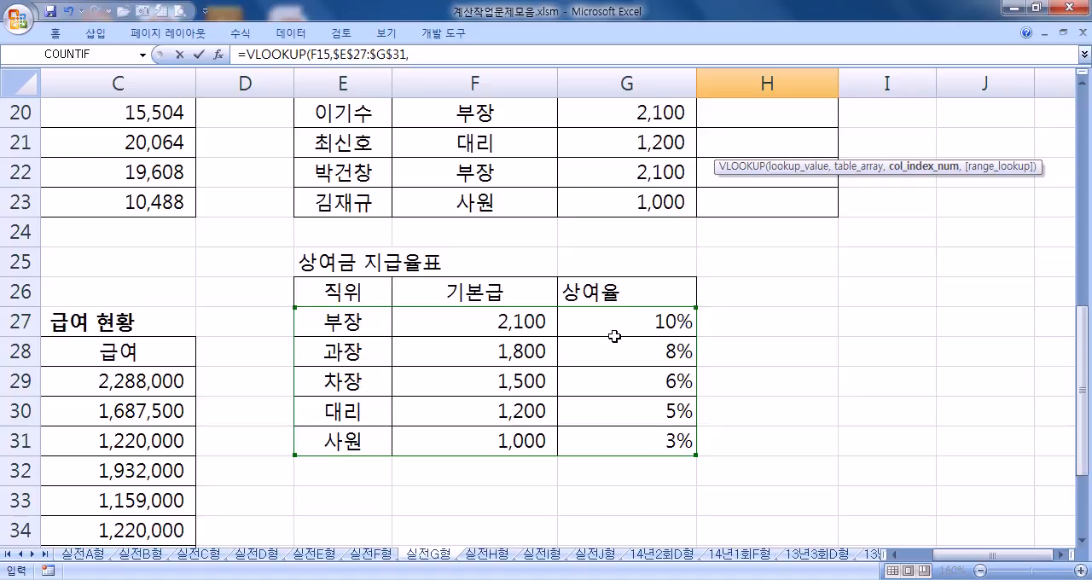
type("3,0")
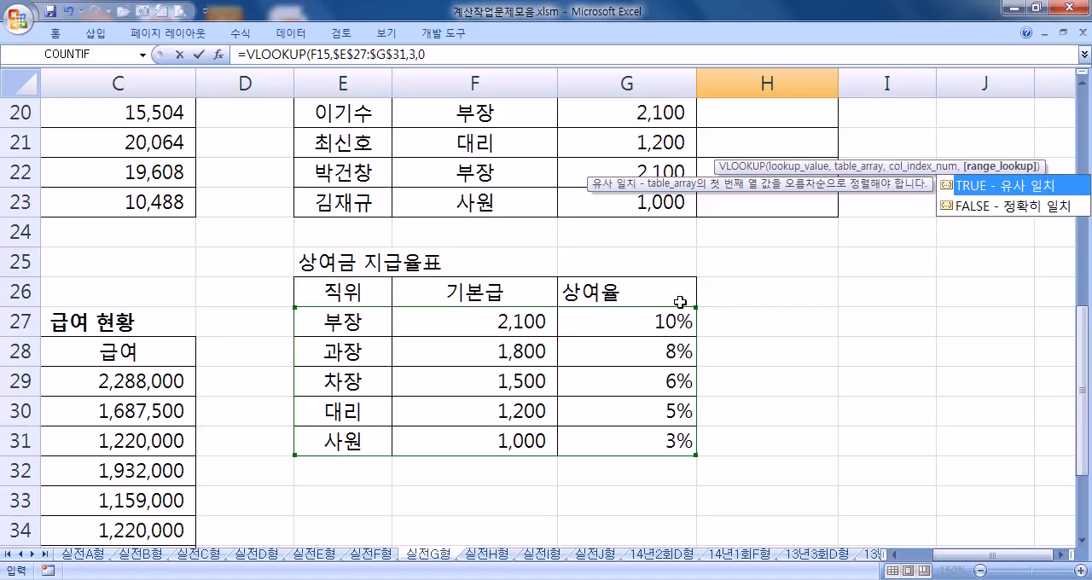
key("Return")
scroll(734, 311, "up", 2)
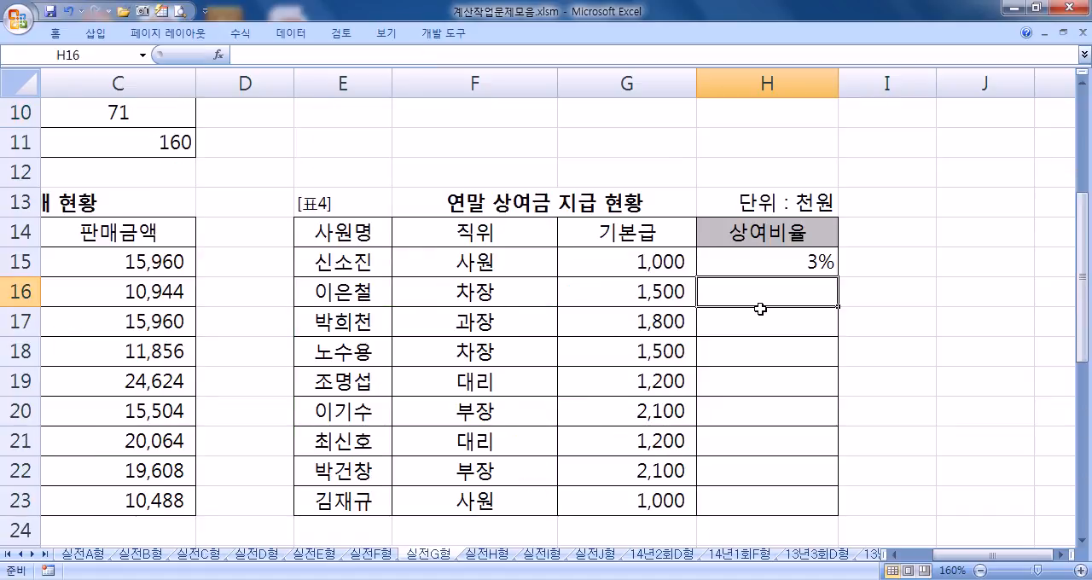
left_click(821, 261)
scroll(542, 403, "down", 3)
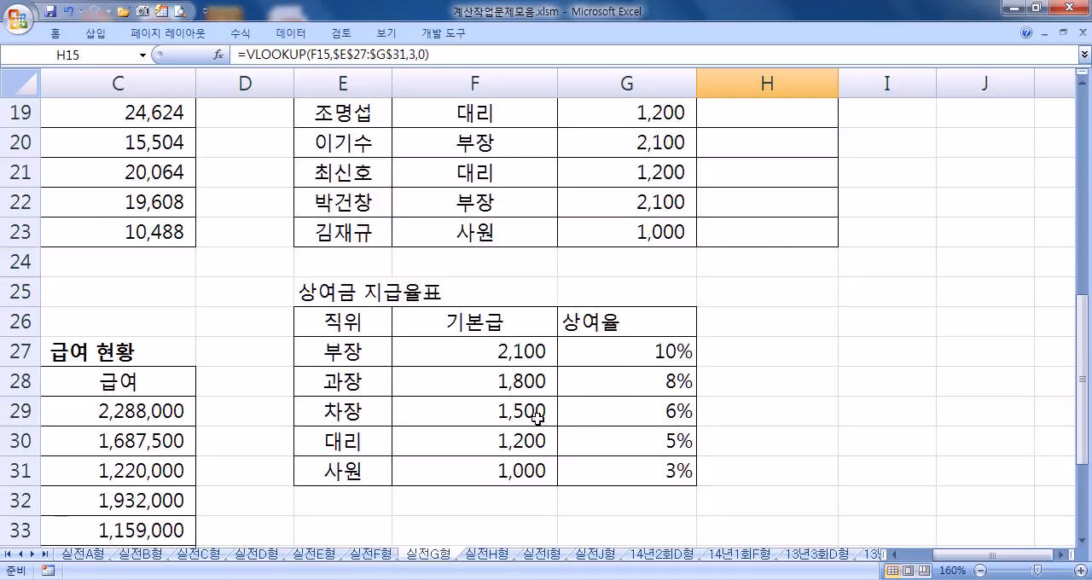
Step: Fill H15's VLOOKUP formula down through H23 and compare the 상여비율 values with the 상여금 지급율표 table
scroll(637, 444, "up", 4)
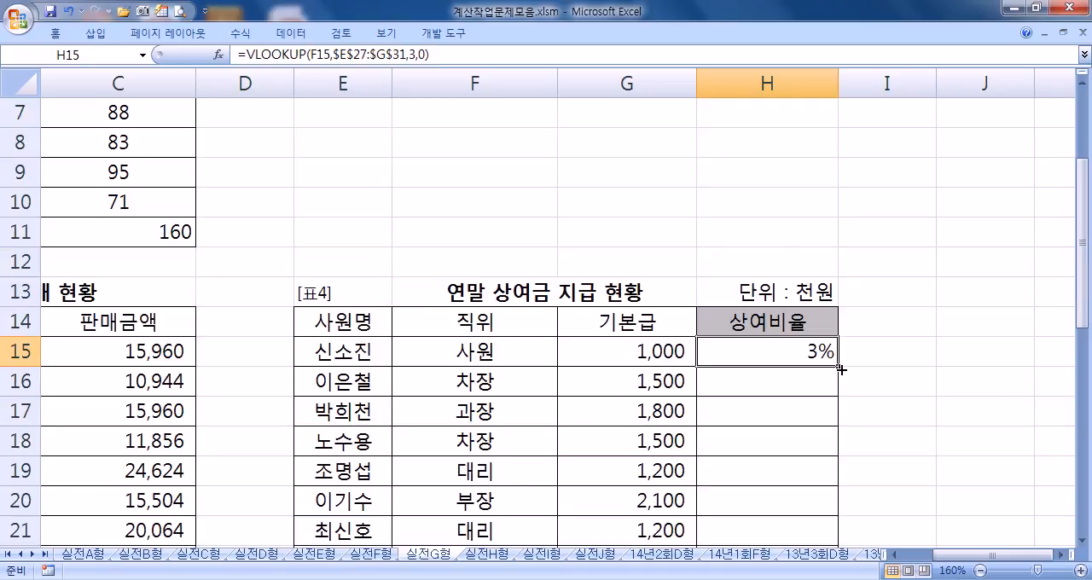
left_click(840, 361)
left_click(832, 358)
double_click(836, 365)
scroll(783, 370, "down", 2)
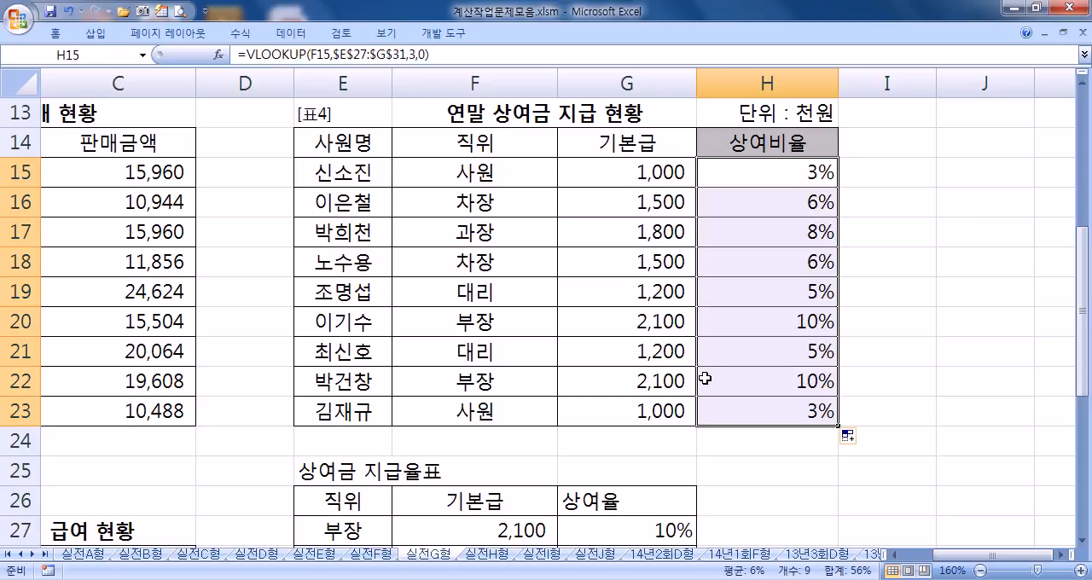
scroll(702, 369, "down", 4)
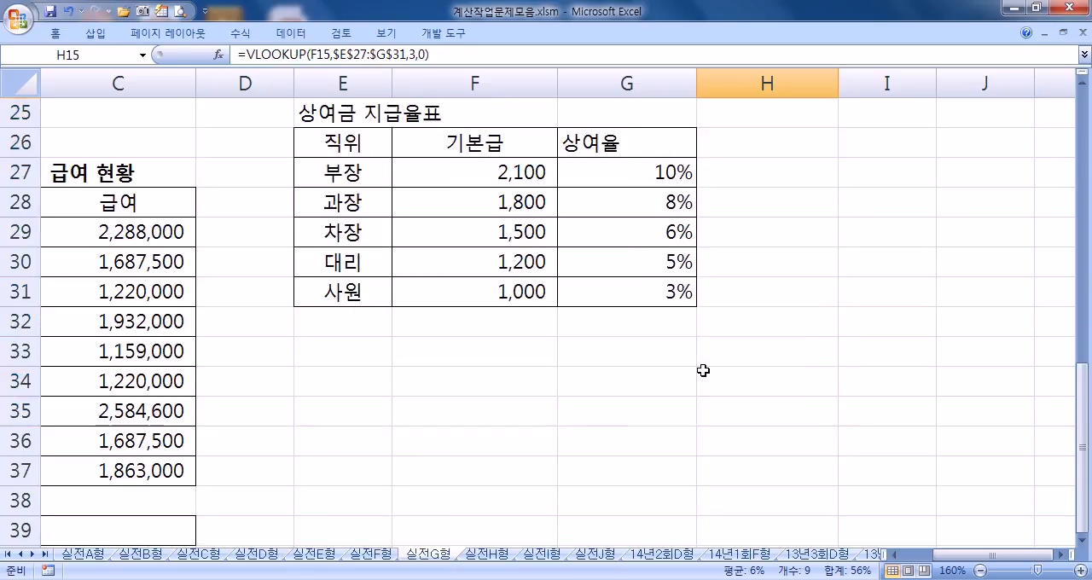
scroll(701, 377, "up", 3)
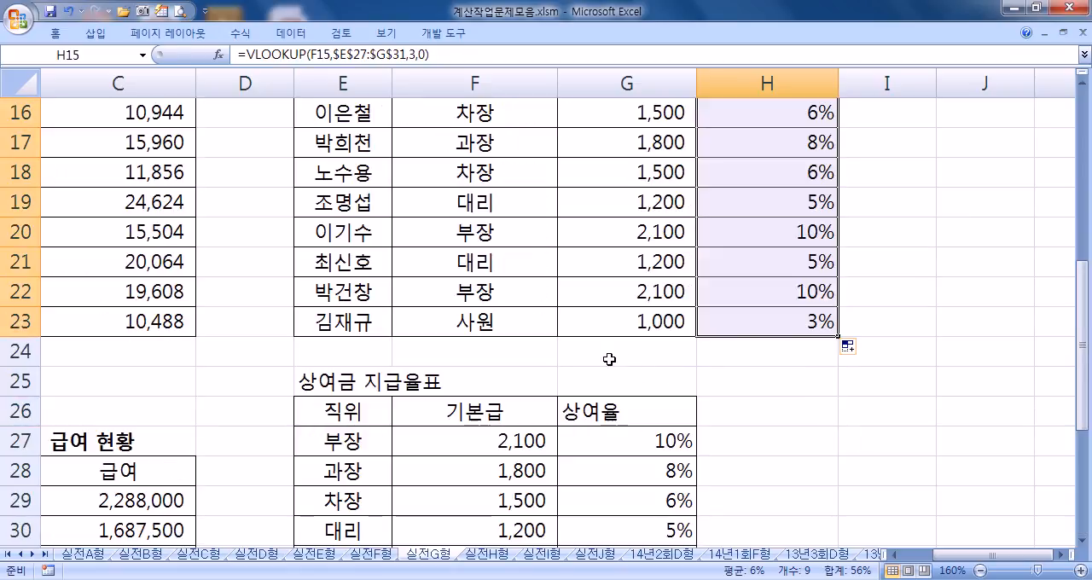
scroll(568, 372, "down", 1)
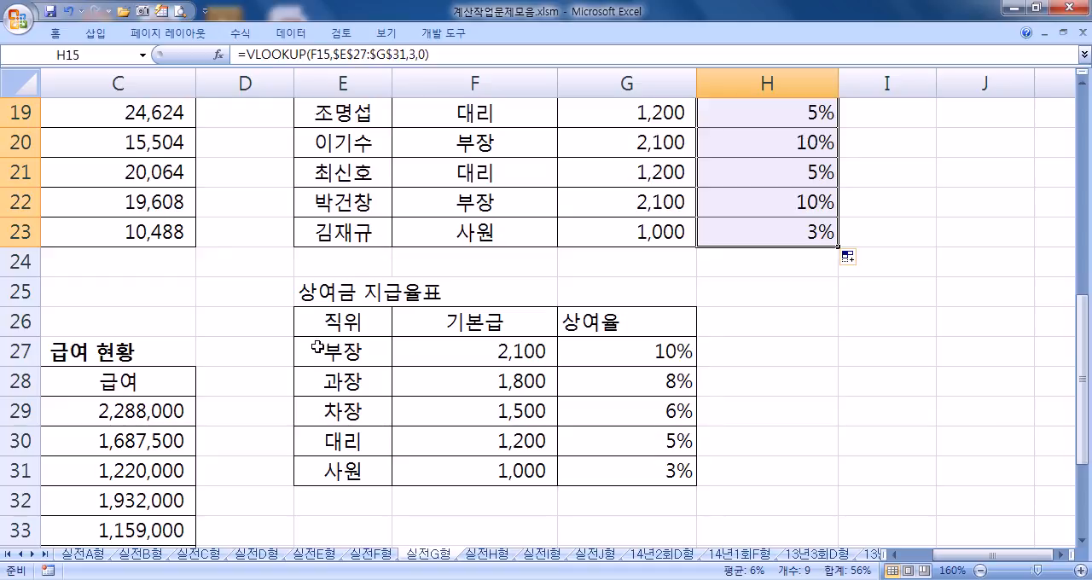
Step: Highlight the 상여금 지급율표 data range E27:G31, without its header row, with a yellow fill
left_click_drag(321, 349, 500, 365)
left_click_drag(346, 325, 638, 321)
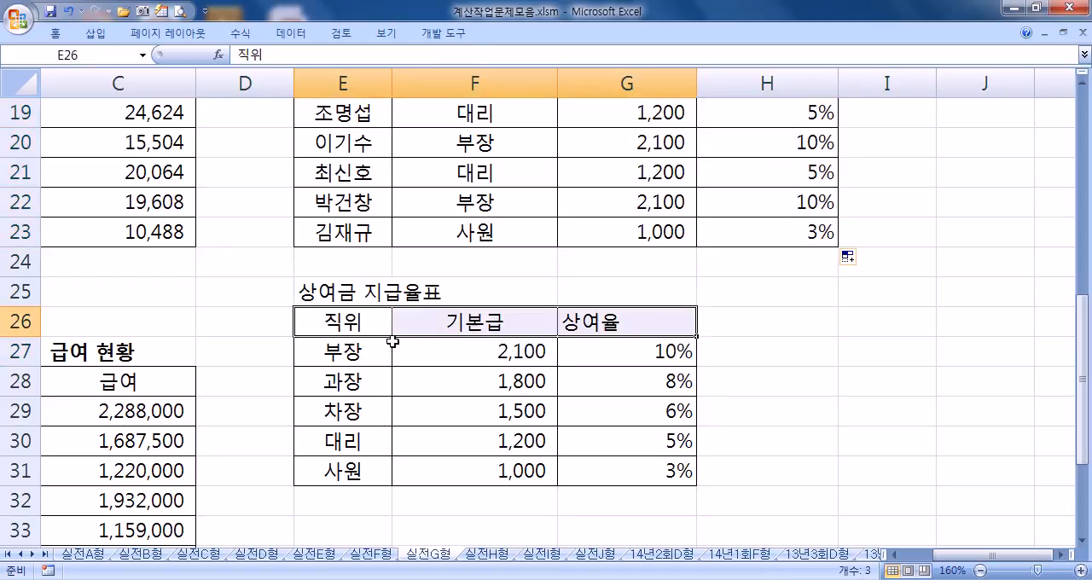
left_click_drag(329, 349, 605, 461)
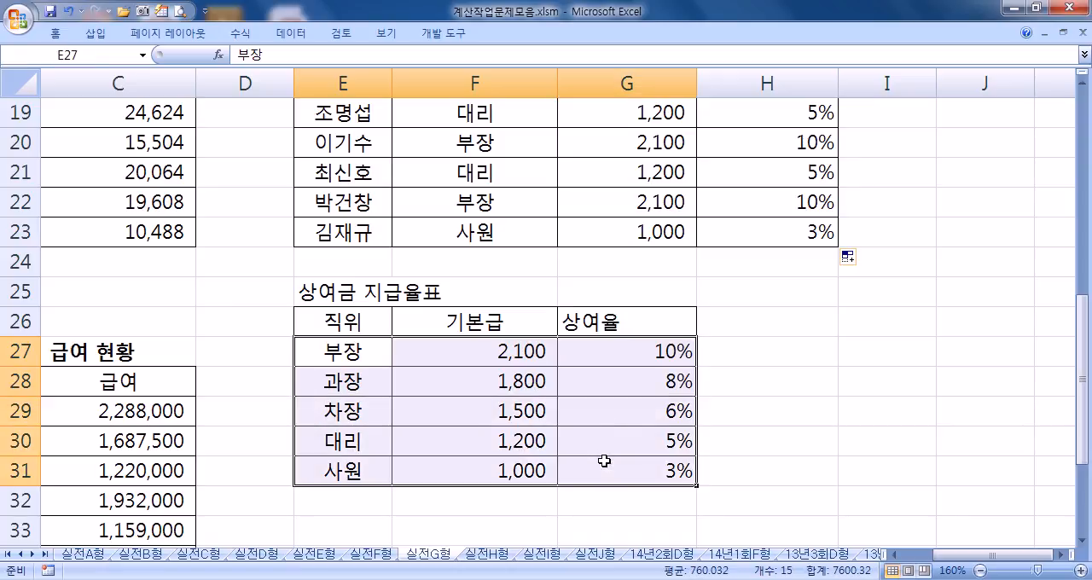
right_click(605, 461)
left_click(701, 507)
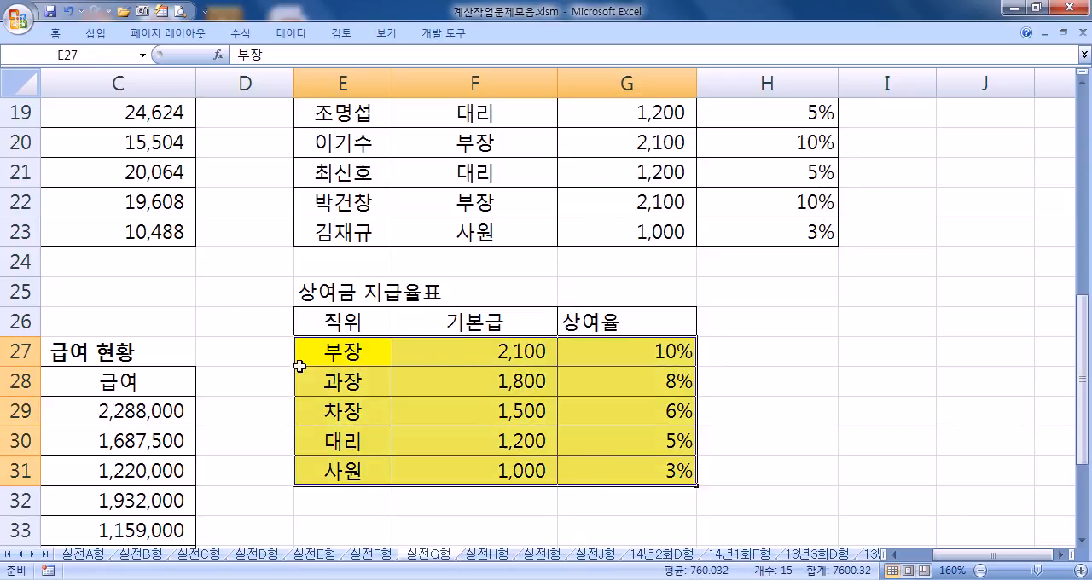
Step: Review H15's VLOOKUP formula, matching its lookup value F15 and table range to the highlighted rate table, and leave it unmodified
left_click_drag(258, 349, 602, 468)
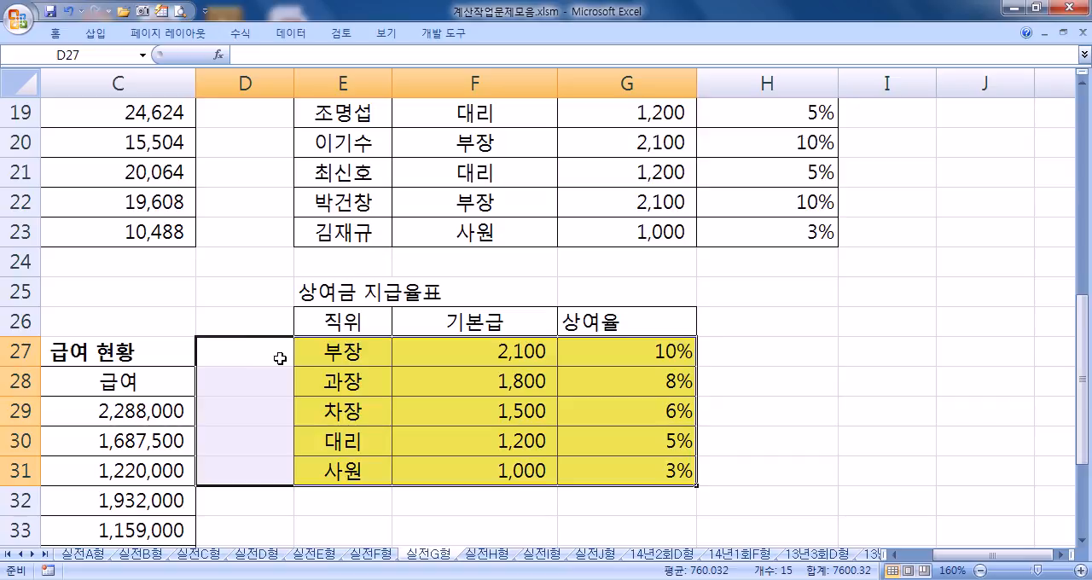
left_click(333, 358)
scroll(387, 369, "up", 3)
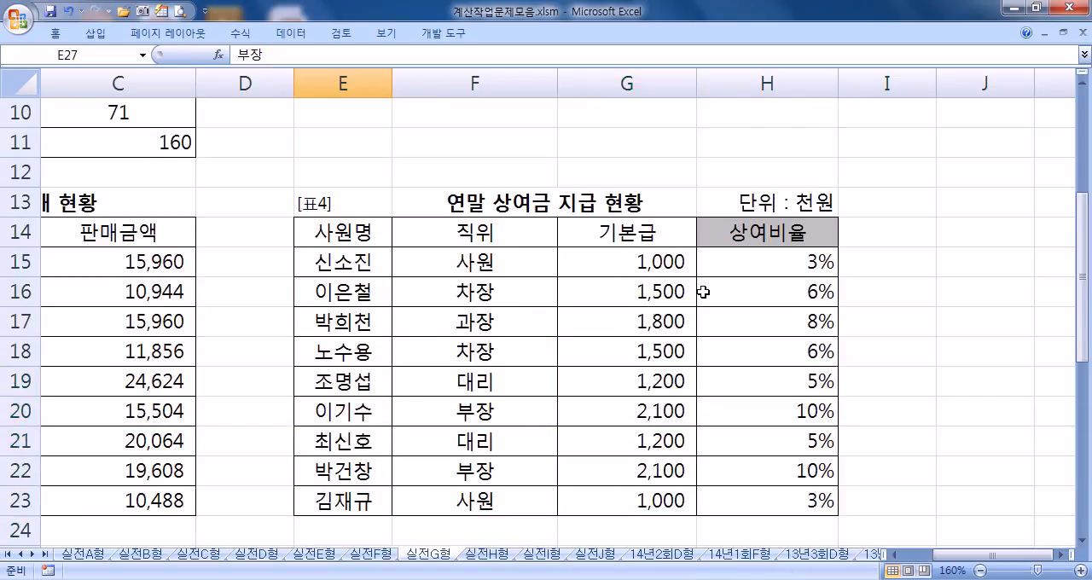
left_click(736, 267)
double_click(776, 270)
scroll(897, 267, "down", 1)
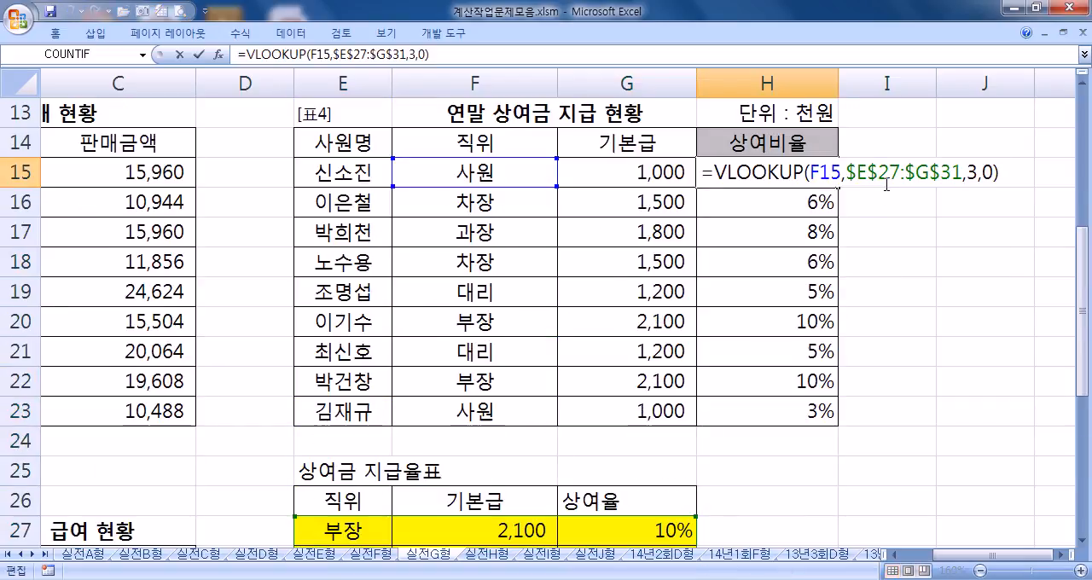
left_click_drag(811, 172, 841, 172)
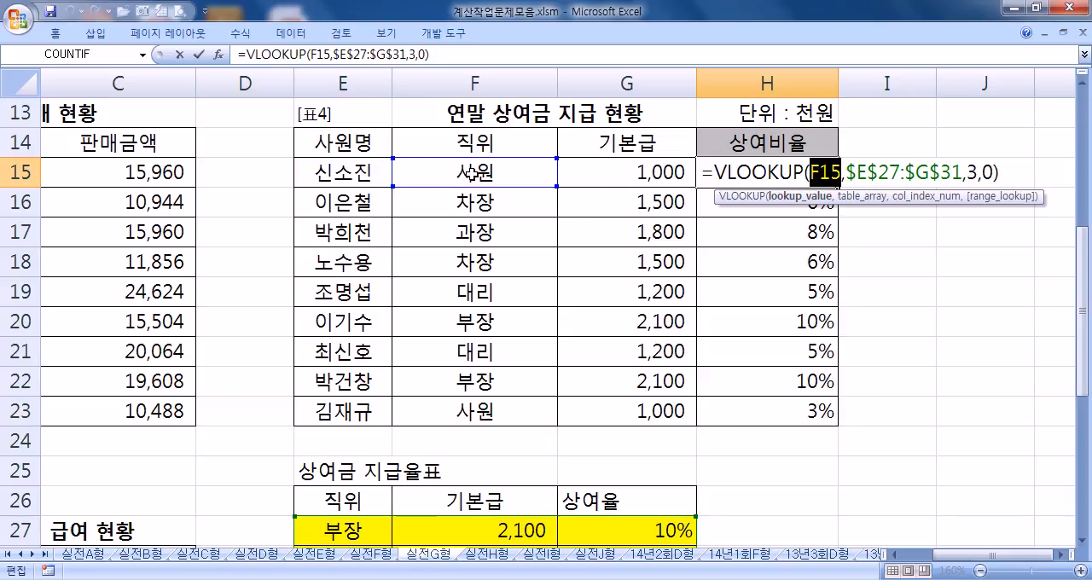
scroll(470, 173, "down", 3)
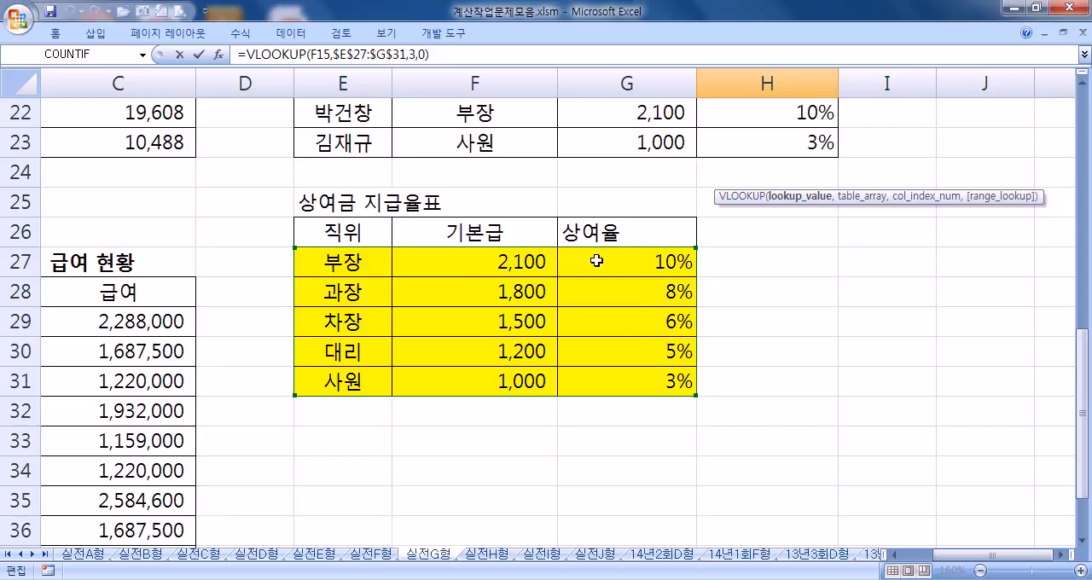
key("ctrl+Return")
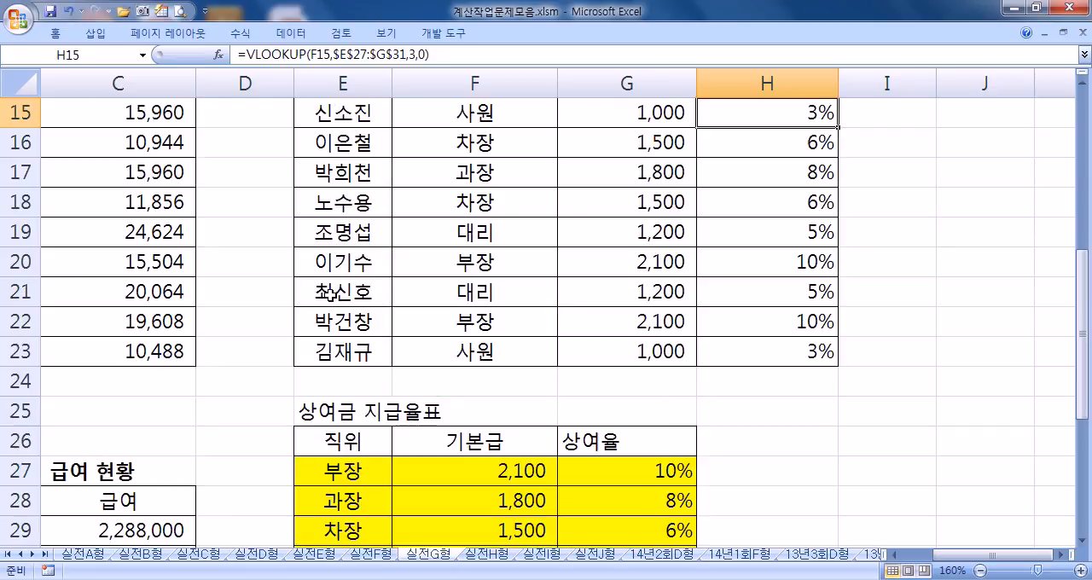
Step: Enter the header 호봉 in D26, beside the 직위 header of the rate table
scroll(344, 361, "down", 3)
left_click(331, 198)
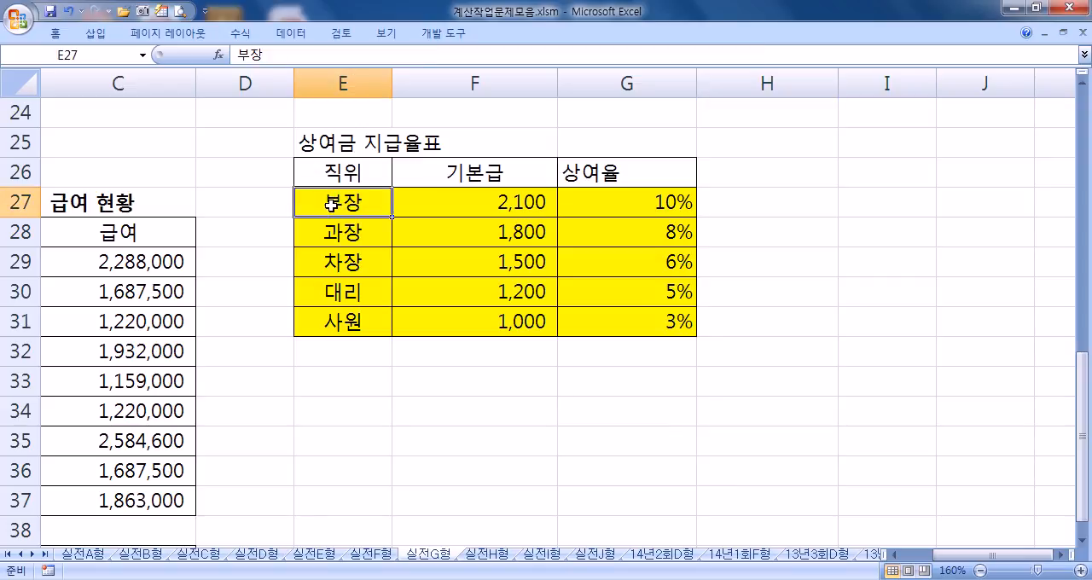
left_click(252, 175)
scroll(243, 211, "up", 2)
scroll(238, 220, "up", 2)
scroll(238, 223, "down", 3)
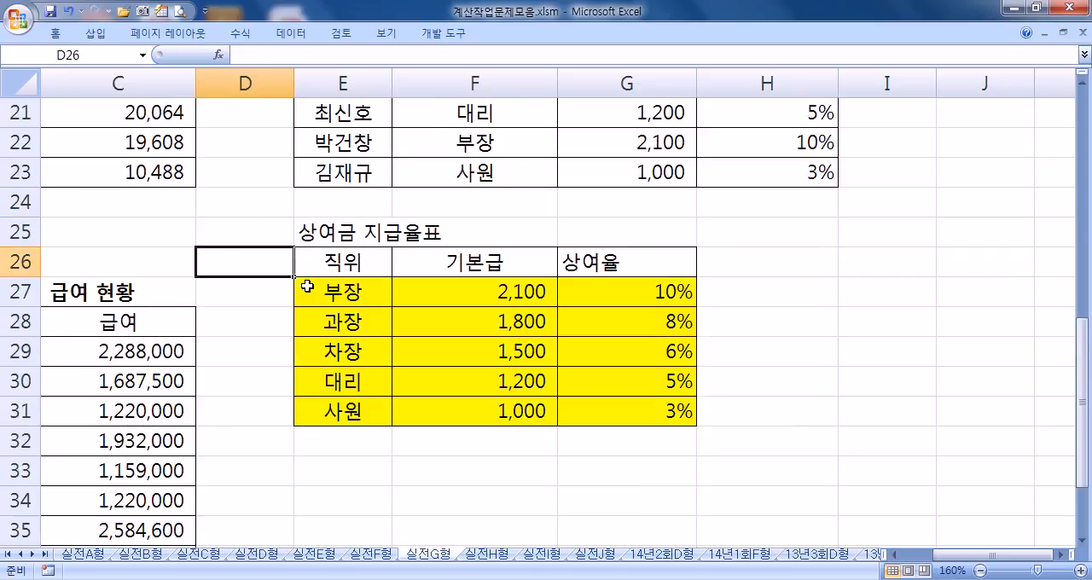
type("GHQHD")
key("Return")
key("Up")
type("호봉")
key("Return")
Step: Number the 호봉 column from 1 to 5 in cells D27 to D31
type("1")
key("Return")
type("2")
key("Return")
type("3 4")
key("Return")
type("5")
key("Return")
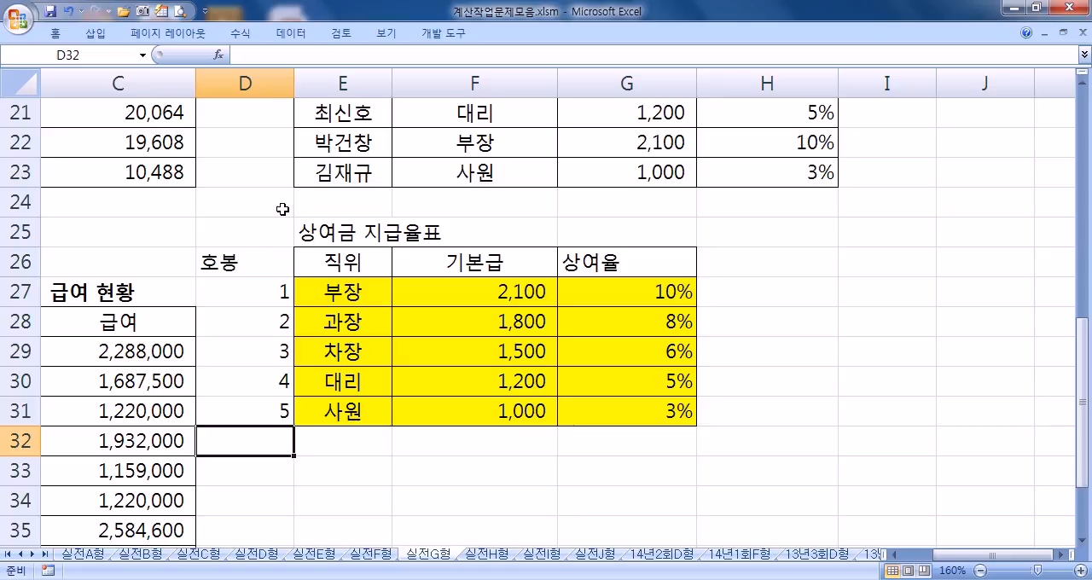
Step: Copy the formatting of the 직위 column E26:E31 onto the 호봉 column D26:D31
left_click_drag(246, 248, 646, 410)
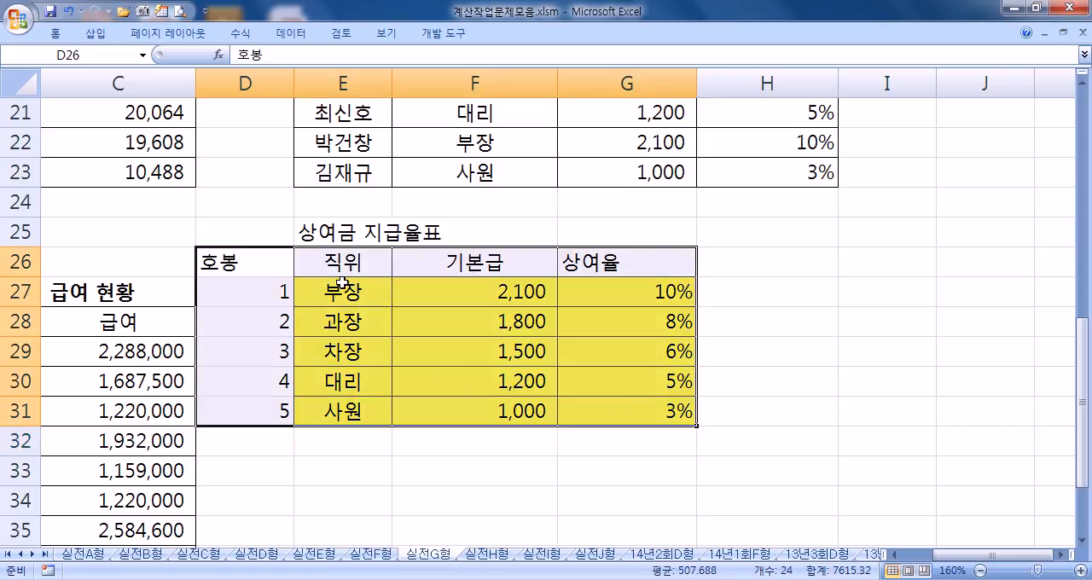
left_click_drag(346, 264, 319, 415)
left_click(55, 33)
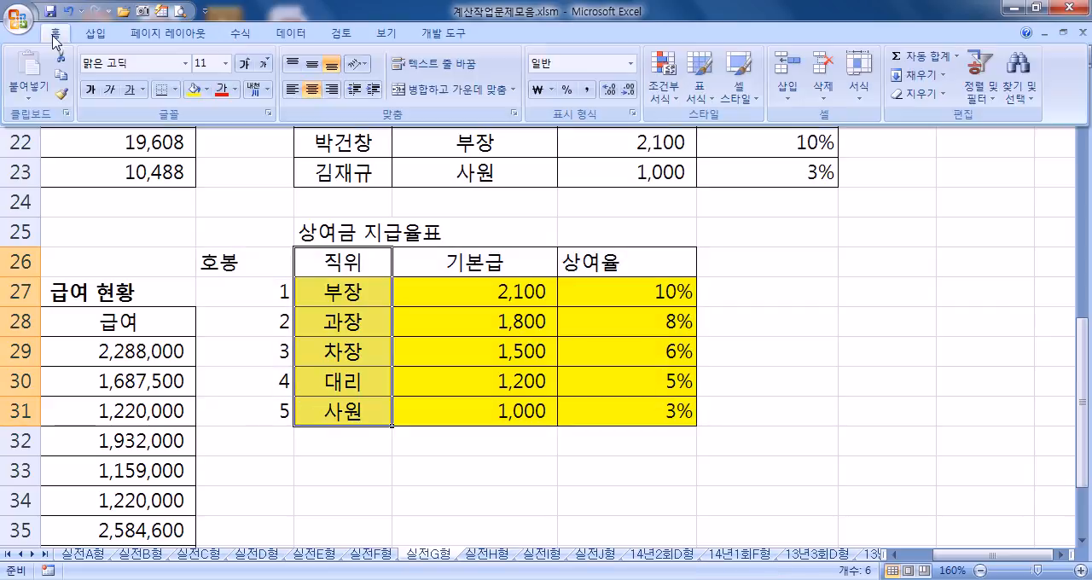
left_click(63, 97)
left_click(268, 256)
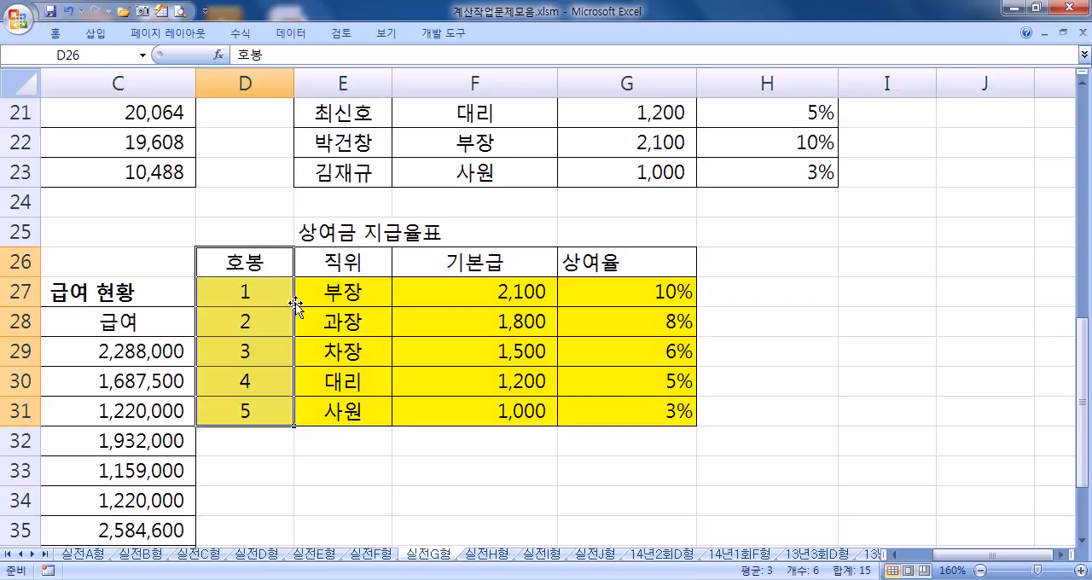
Step: Move the extended rate table D26:G31 one column over to E26:H31
left_click(254, 243)
left_click_drag(254, 251, 712, 431)
left_click(525, 467)
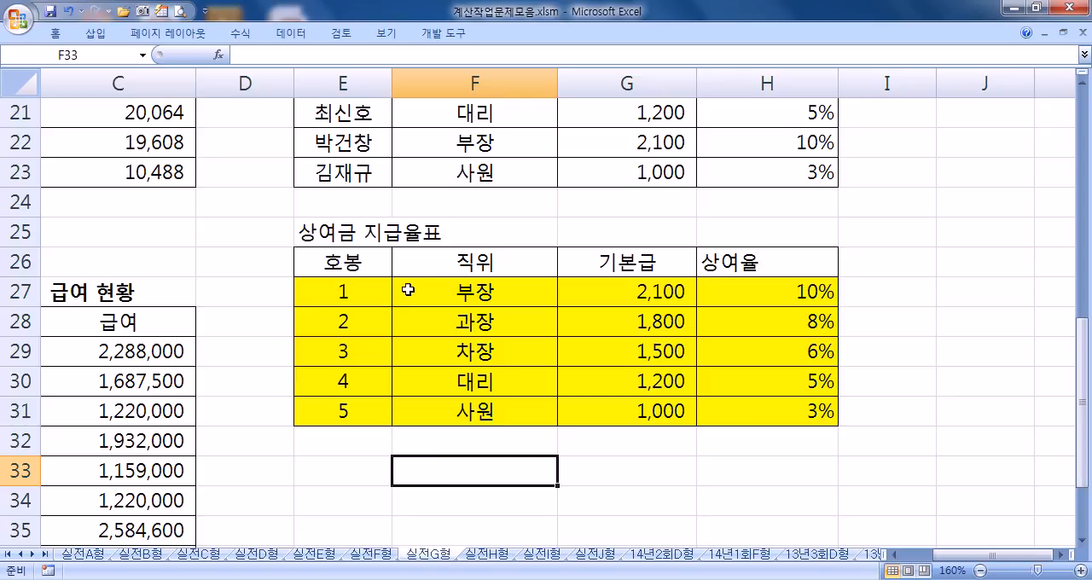
Step: Compare the full rate table range E27:H31, starting at 호봉, with the range F27:H31, starting at 직위
left_click_drag(325, 294, 800, 408)
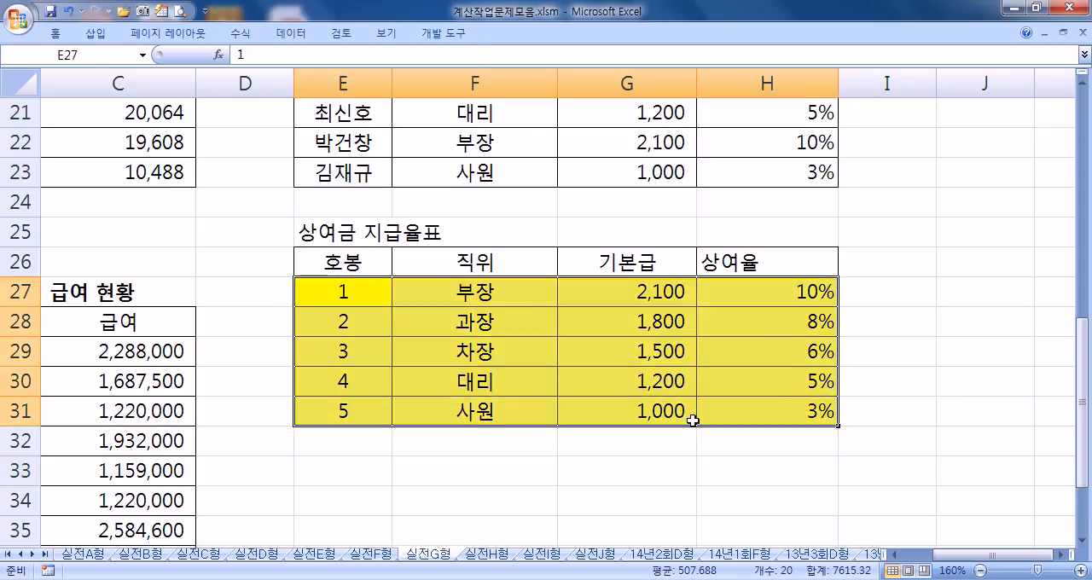
left_click(446, 471)
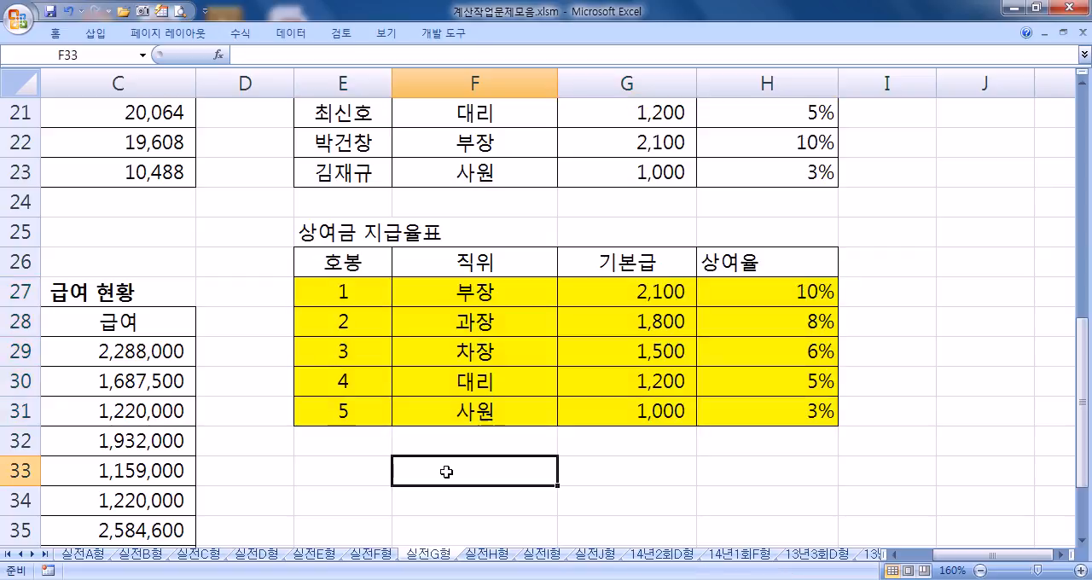
left_click_drag(354, 260, 322, 461)
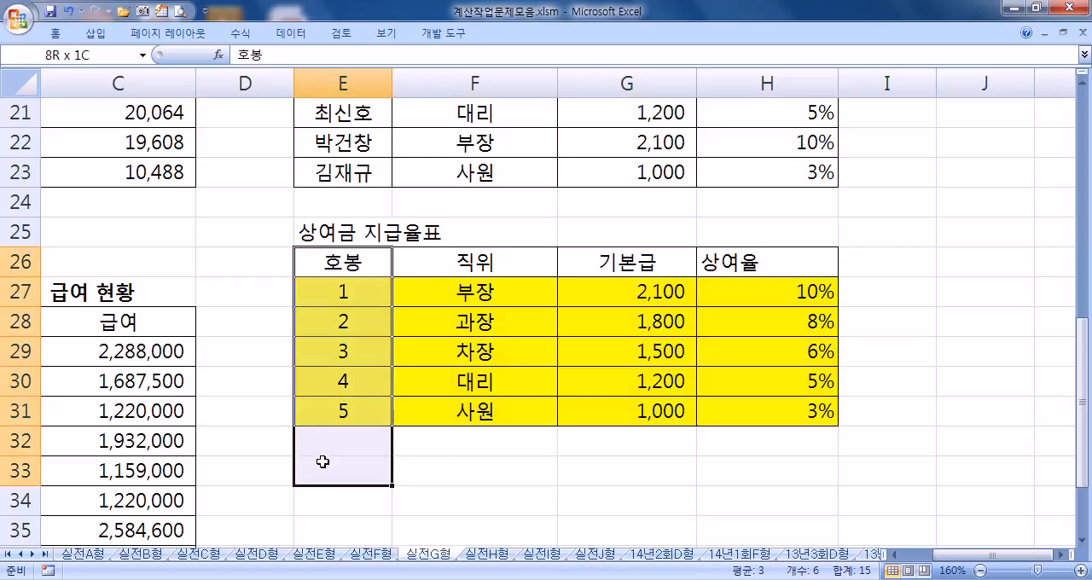
left_click_drag(450, 290, 766, 414)
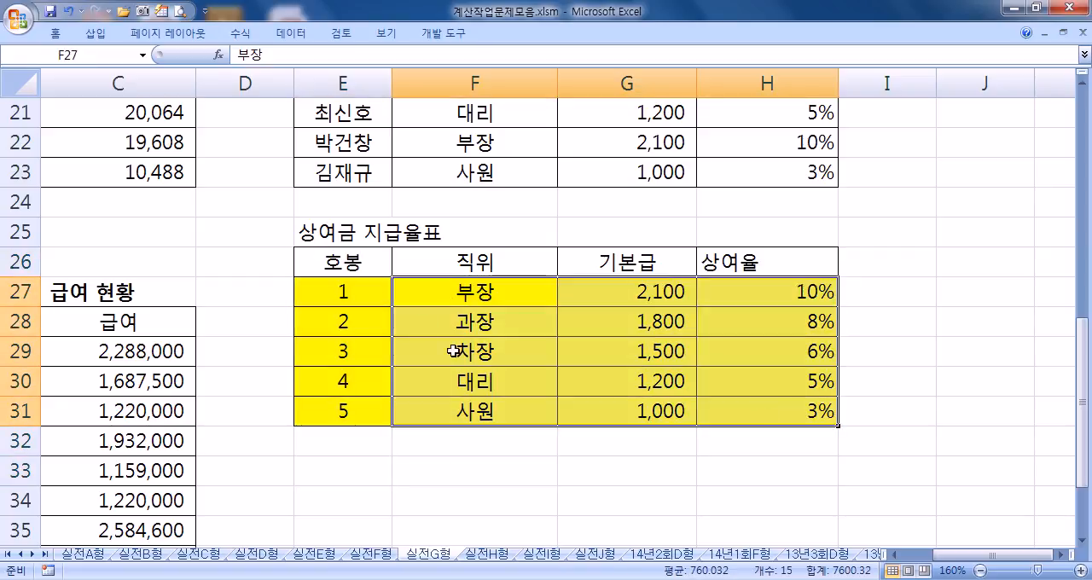
left_click_drag(433, 292, 772, 416)
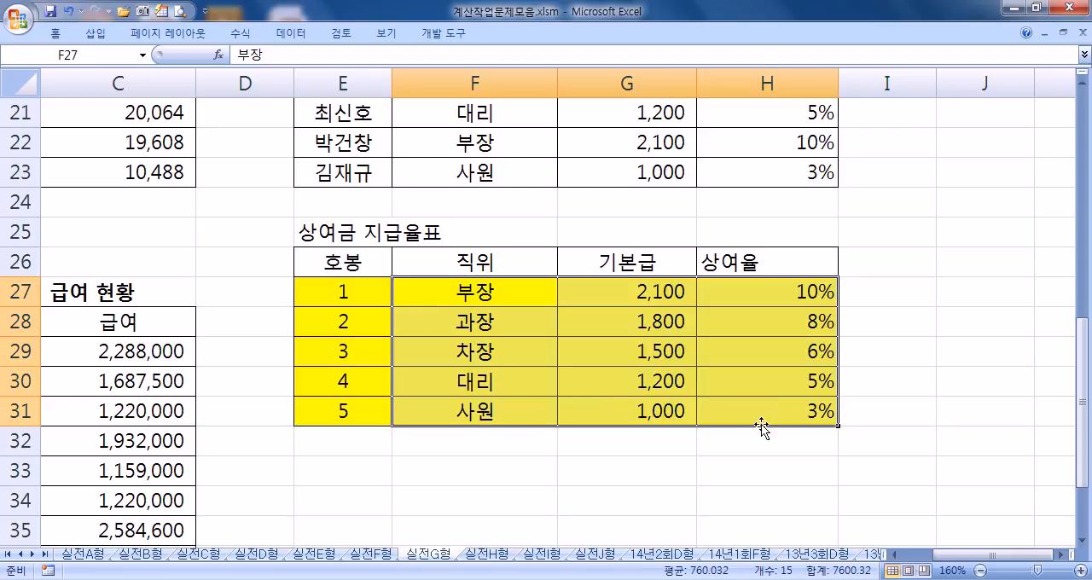
left_click(322, 486)
left_click_drag(336, 287, 806, 415)
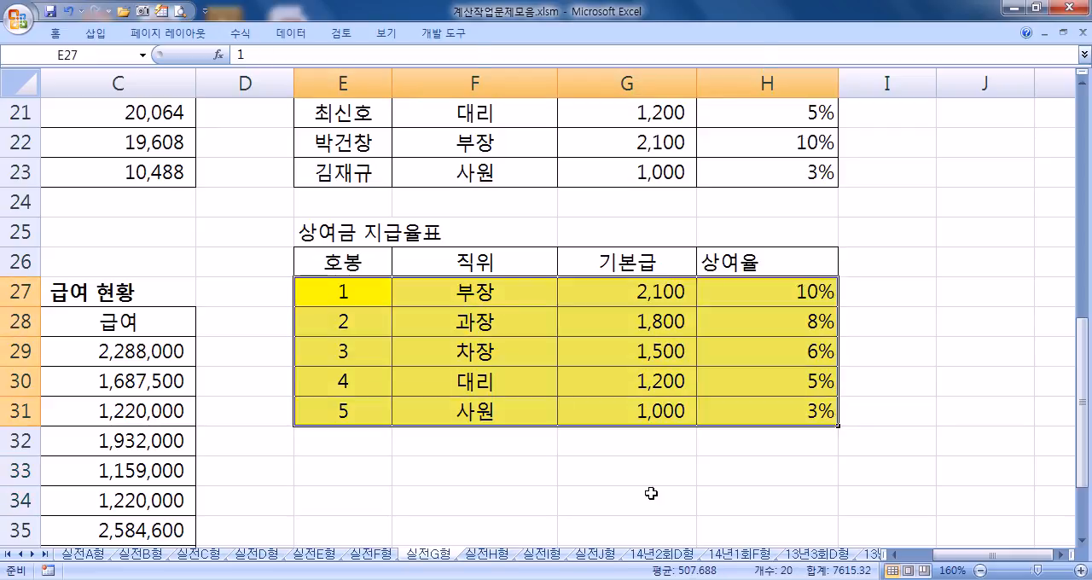
left_click_drag(338, 294, 797, 415)
Step: Check the 직위 column of the 연말 상여금 지급 현황 table against the rate table range F27:H31 that begins with 직위
scroll(515, 353, "up", 3)
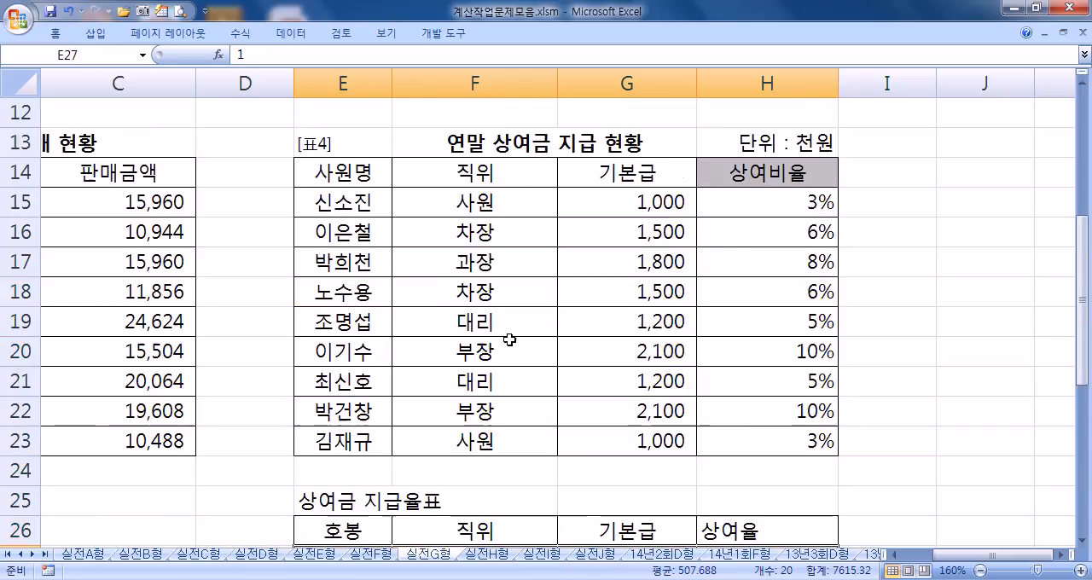
left_click(452, 179)
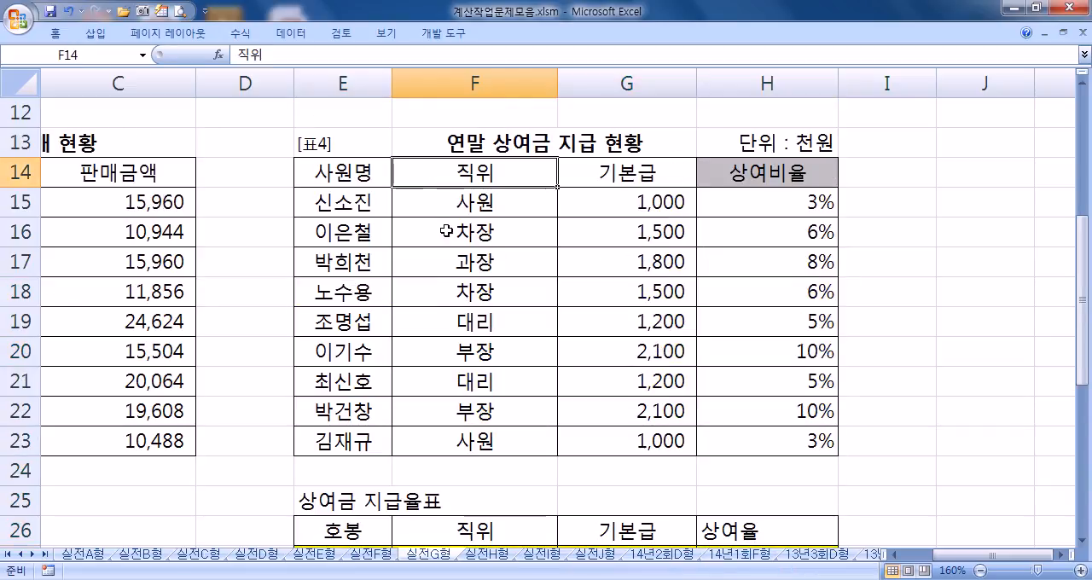
scroll(446, 171, "down", 5)
scroll(458, 233, "up", 1)
left_click(467, 198)
left_click_drag(467, 197, 794, 332)
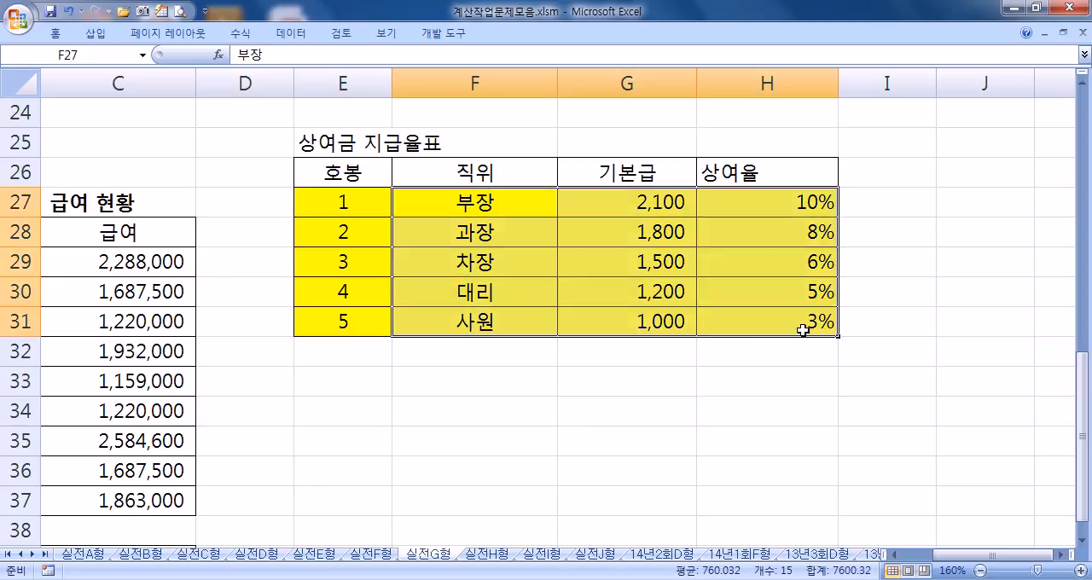
left_click(491, 411)
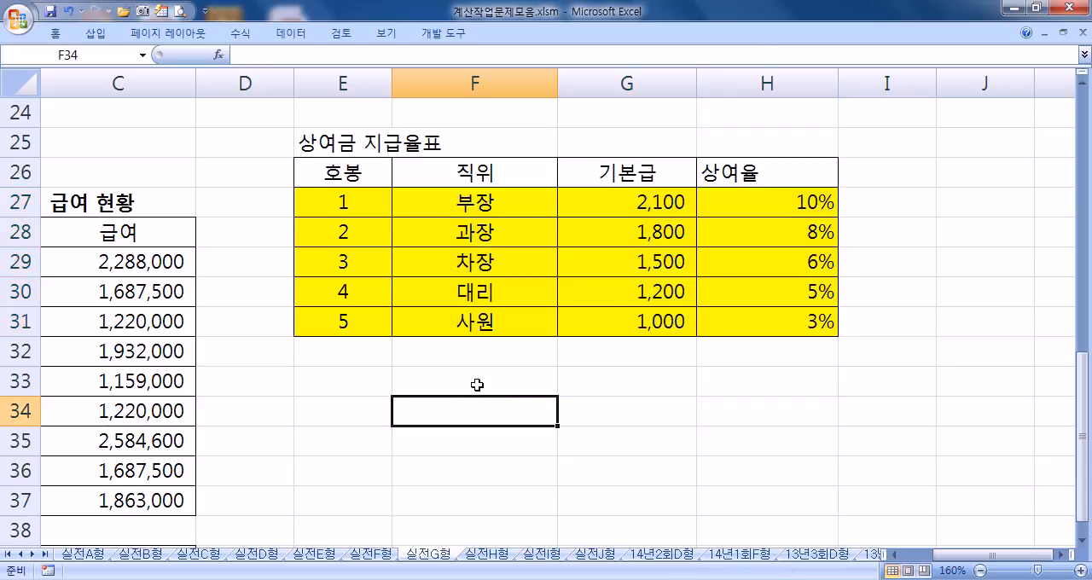
Step: Examine the department names and salaries in the 사원 급여 현황 table and select the 기획부 제외 평균 result cell C39
key("Home")
scroll(481, 376, "down", 4)
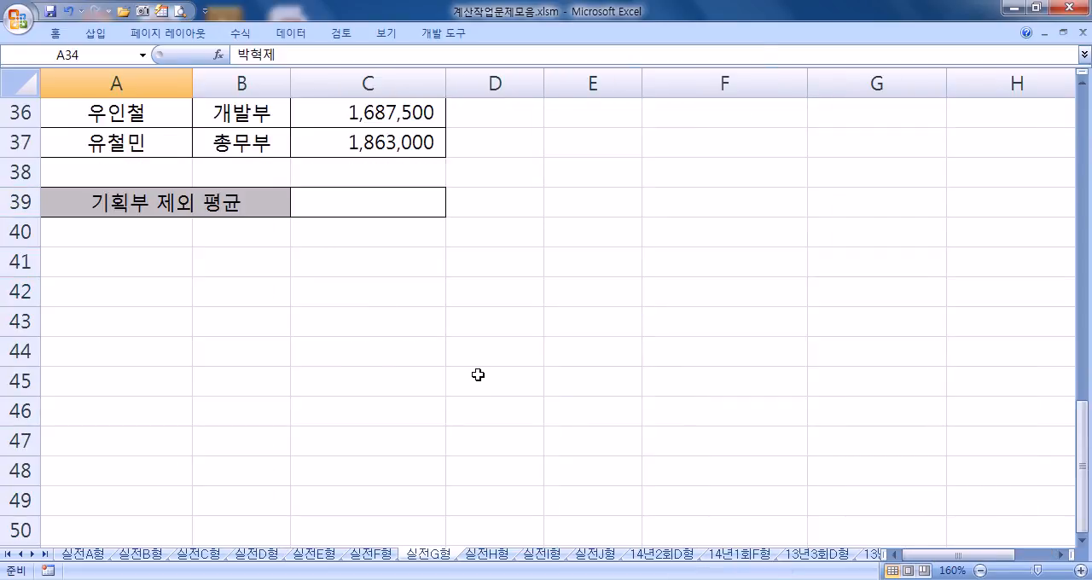
scroll(475, 373, "up", 1)
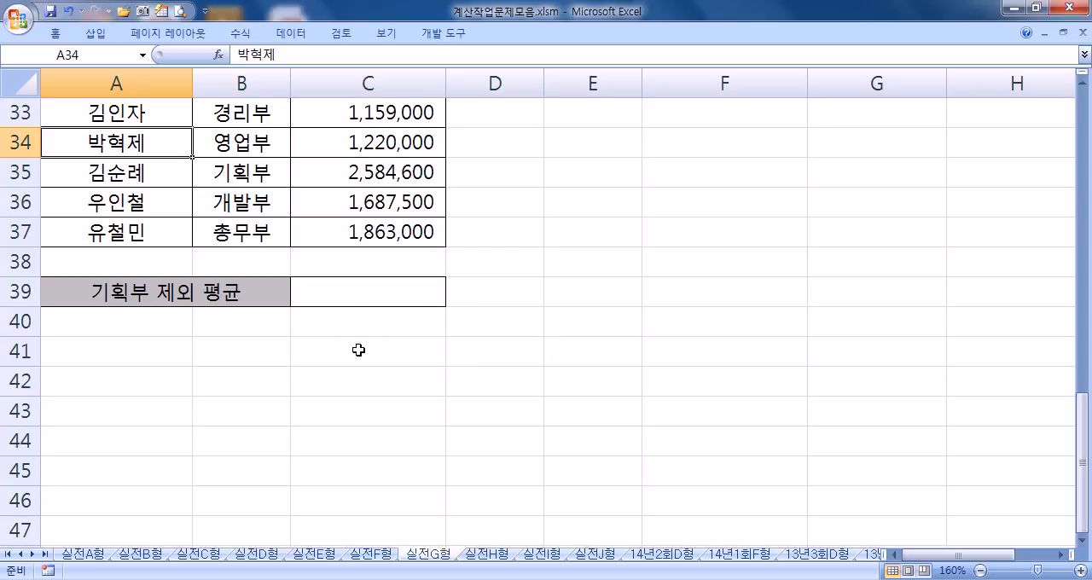
scroll(348, 355, "up", 2)
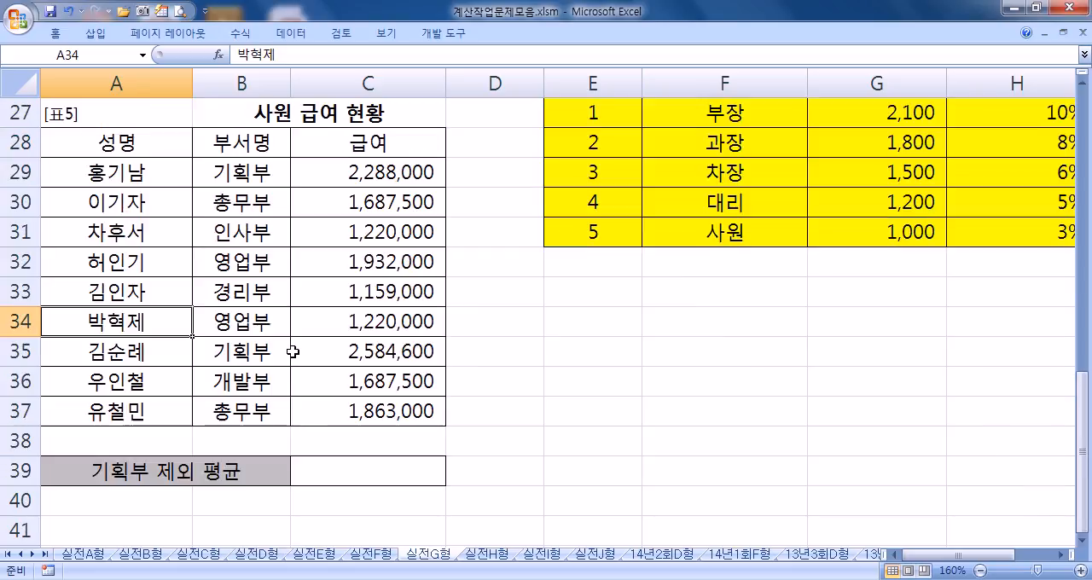
left_click(248, 177)
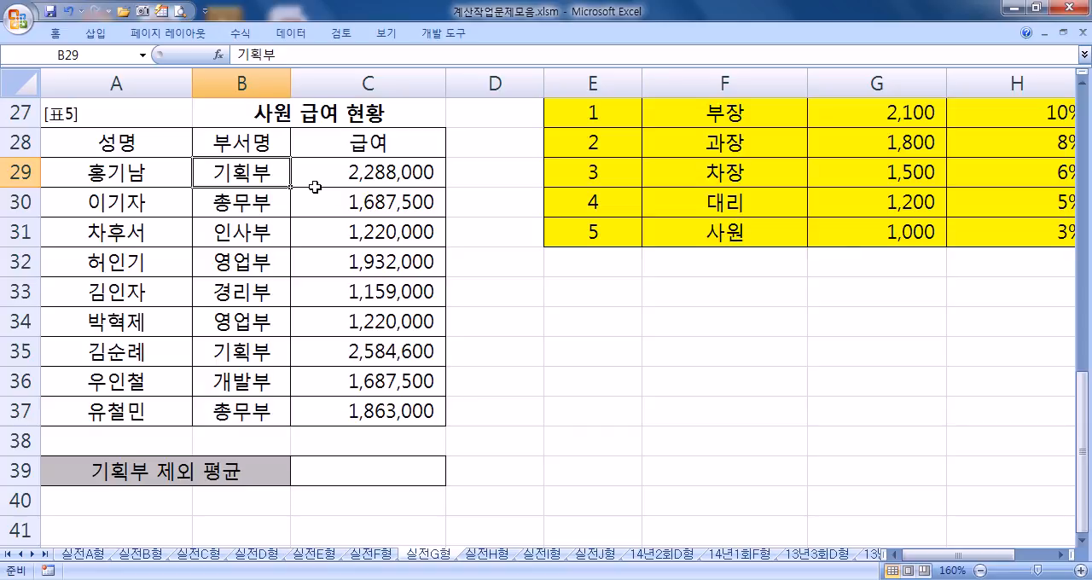
left_click(375, 478)
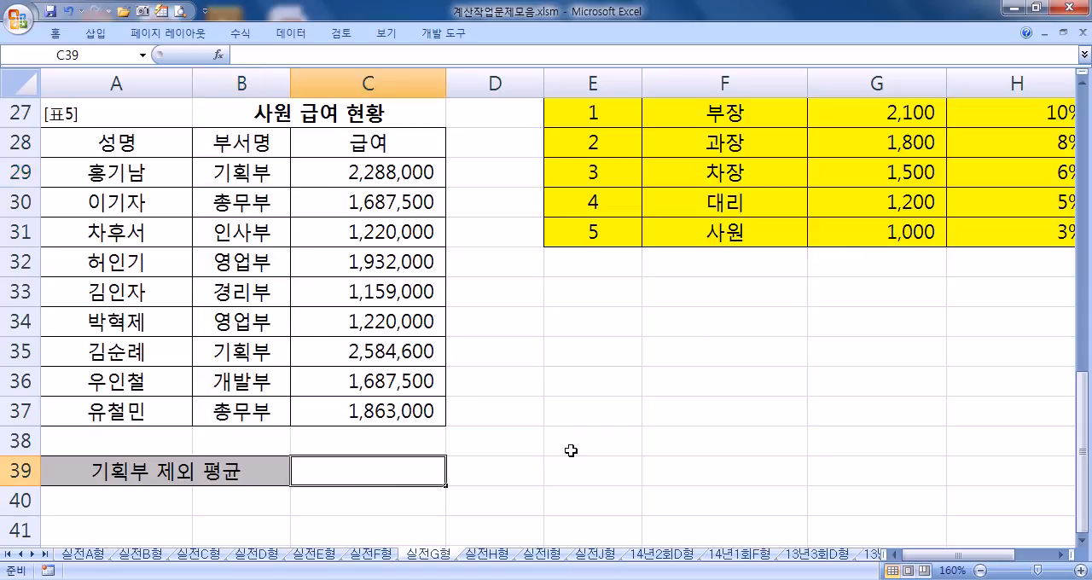
Step: Enter a SUMIF formula in C39 that sums the salaries C29:C37 where the departments B29:B37 match "<>기획부"
type("=sumif(")
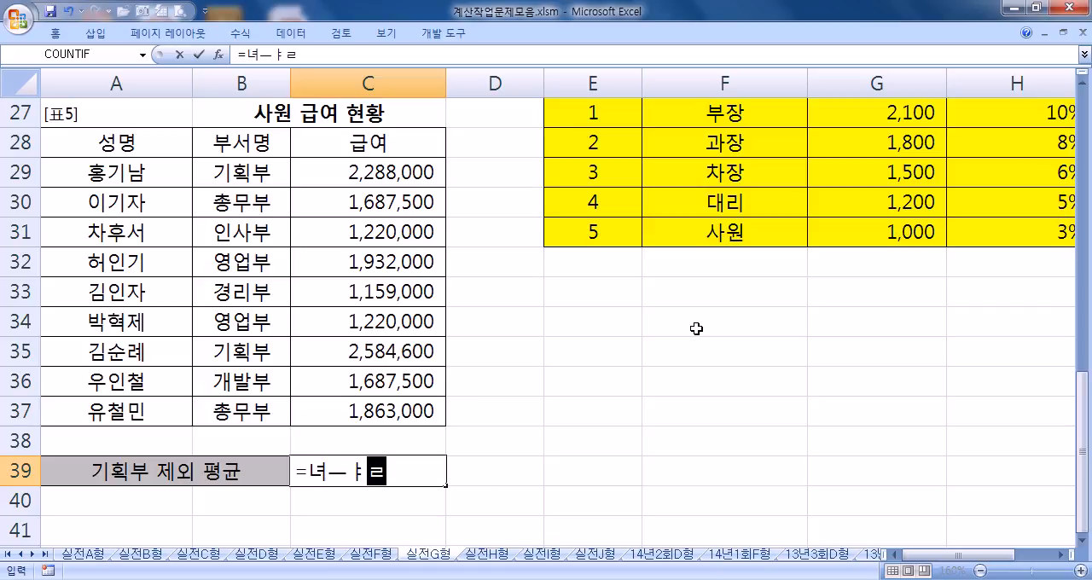
left_click_drag(245, 172, 244, 411)
type(",")
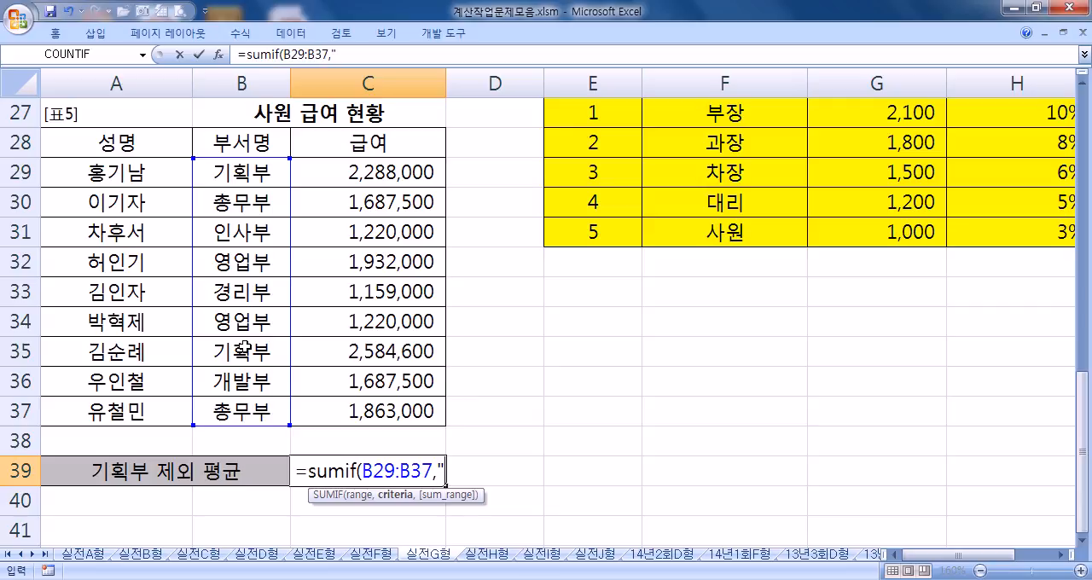
type("\"<>기획부\"")
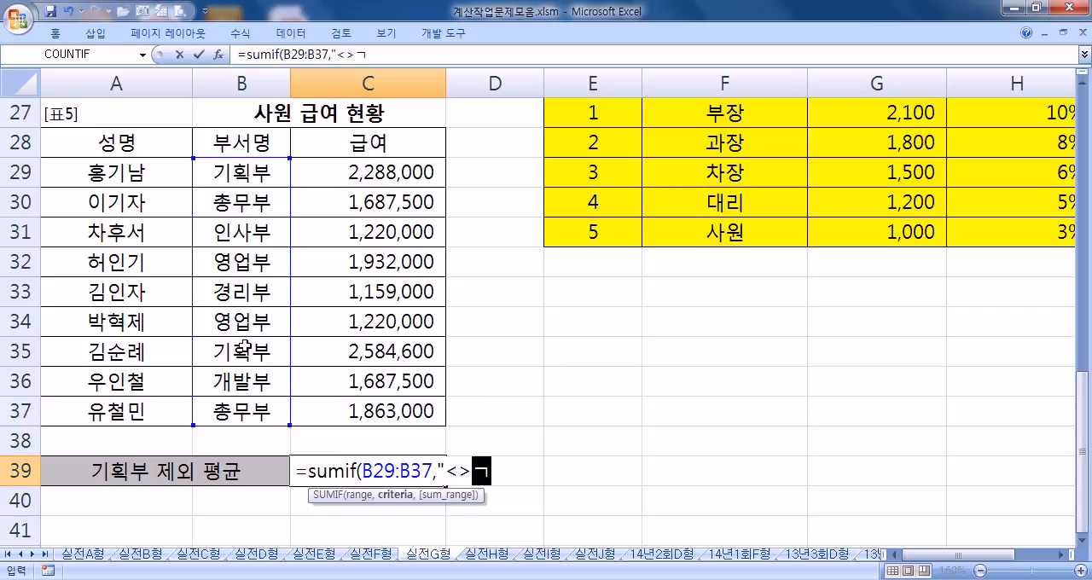
type(",")
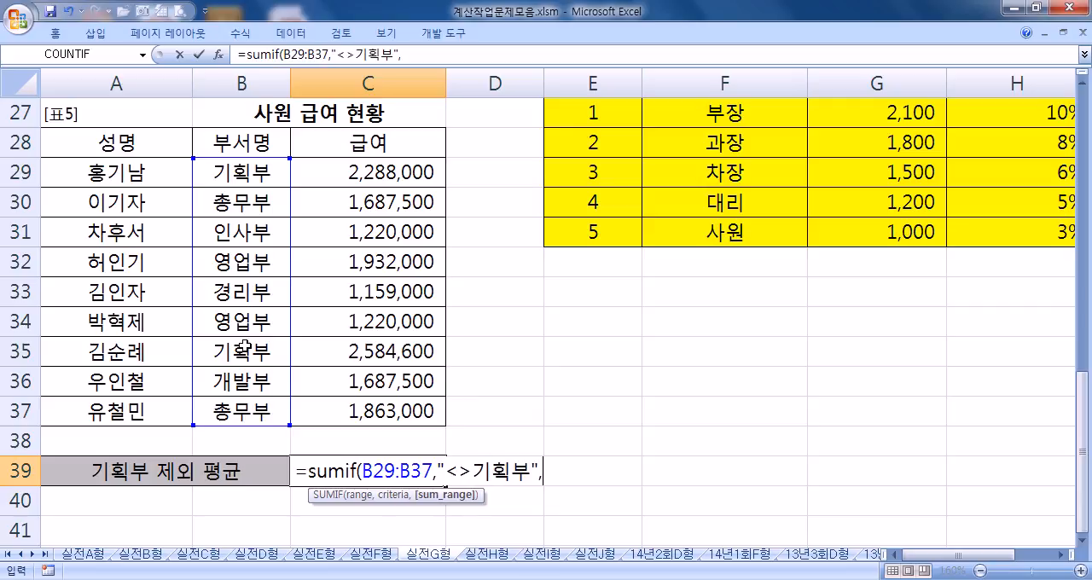
left_click_drag(322, 176, 331, 411)
key("Return")
Step: Extend the formula in C39 with a division by a copy of its SUMIF(B29:B37,"<>기획부" part
left_click(431, 468)
double_click(430, 468)
scroll(592, 418, "down", 3)
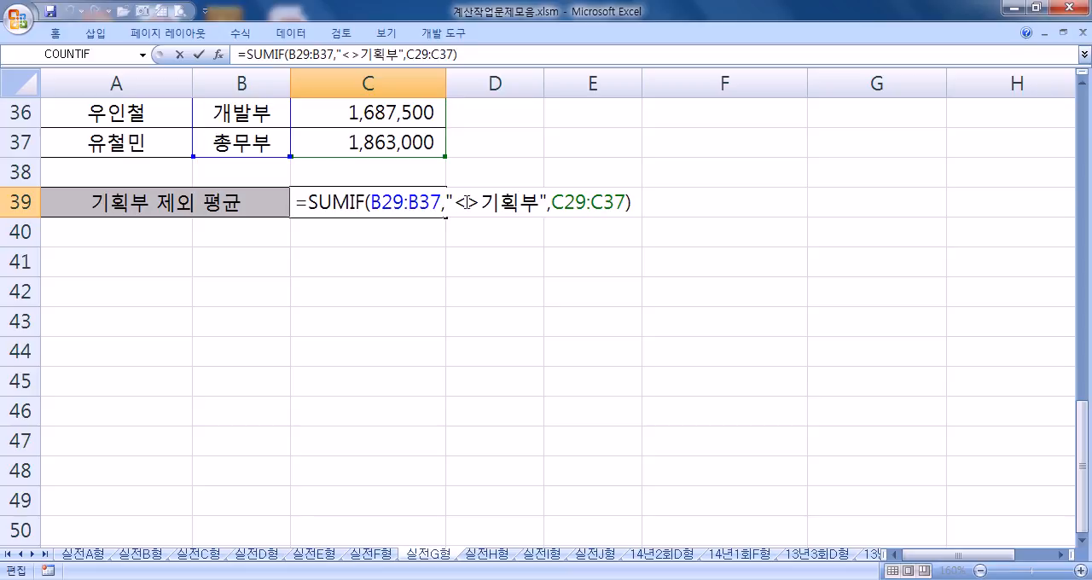
left_click_drag(455, 203, 534, 208)
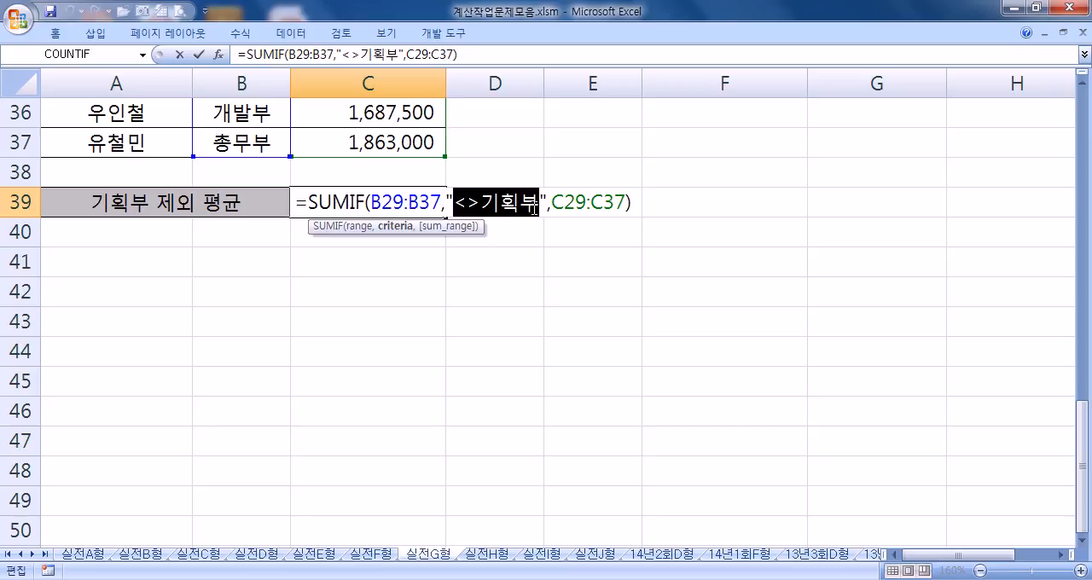
left_click_drag(306, 205, 549, 207)
key("ctrl+c")
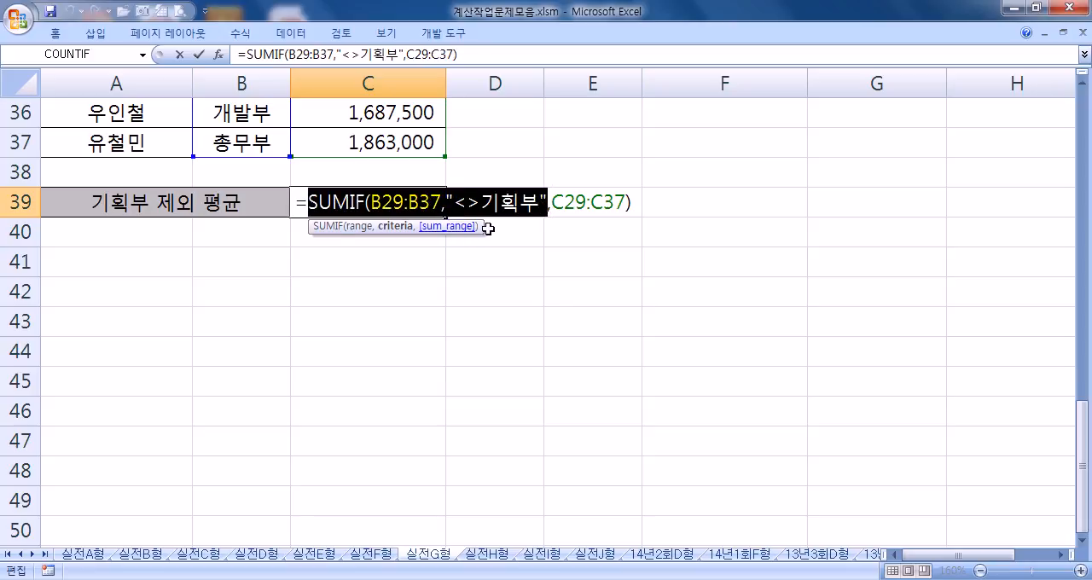
left_click(630, 202)
type("/")
key("ctrl+v")
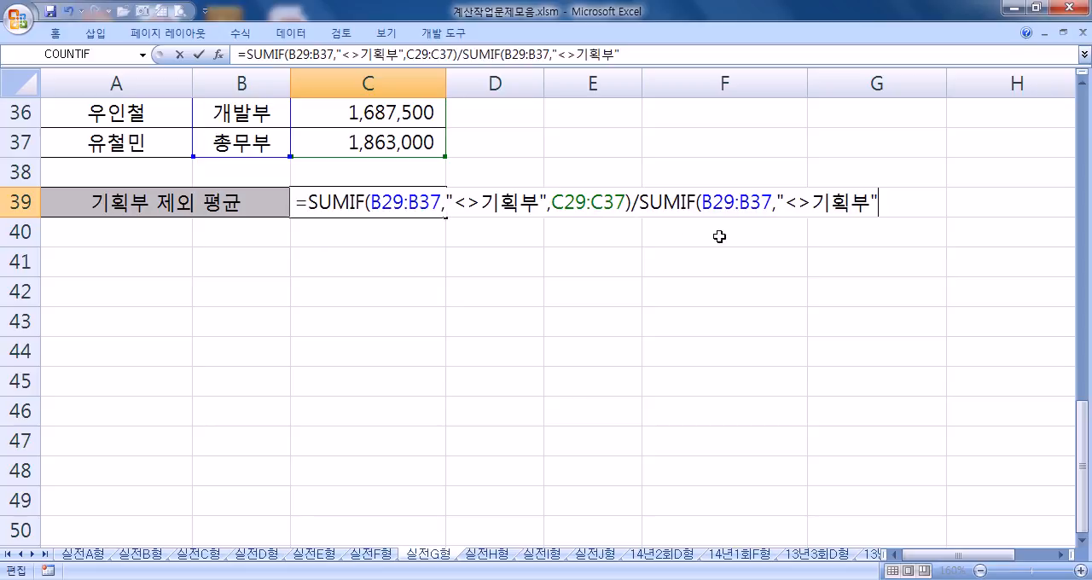
Step: Change the divisor in C39 to COUNTIF(B29:B37,"<>기획부"), complete the average formula and review it
left_click_drag(638, 202, 685, 202)
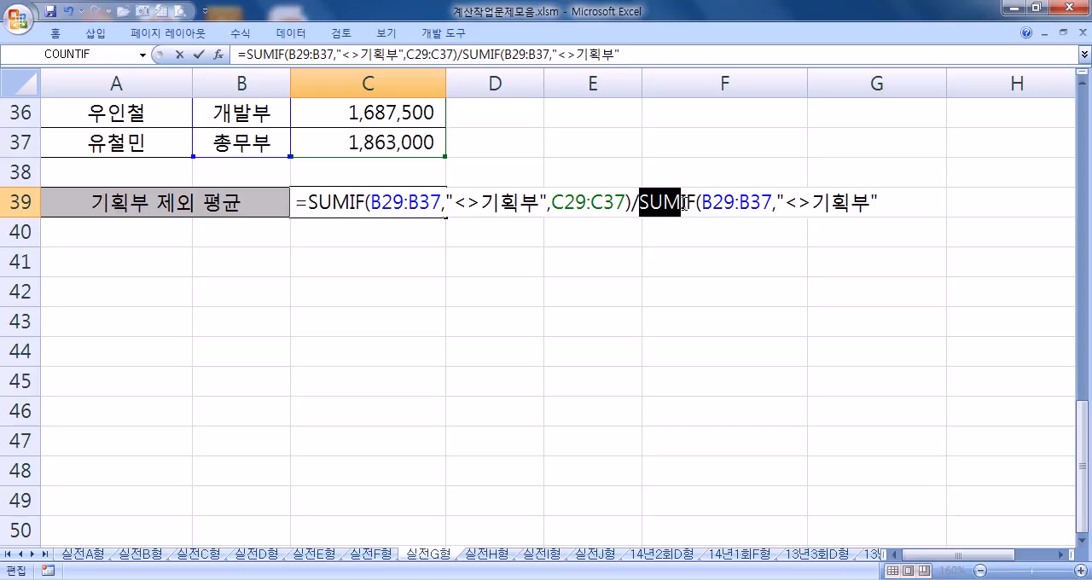
type("COUNT")
key("Right")
key("Left")
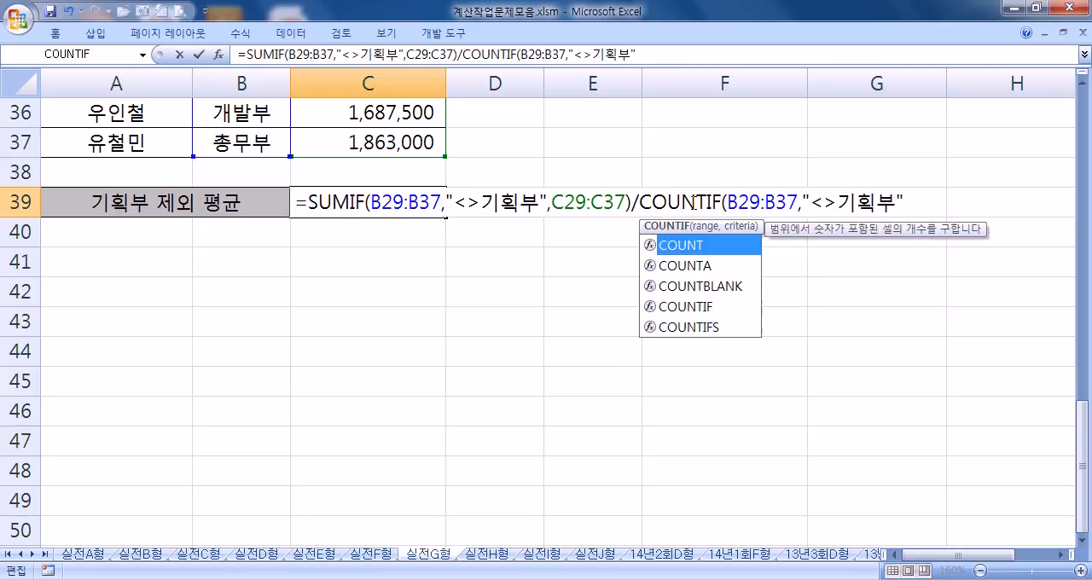
key("Return")
key("Return")
key("Up")
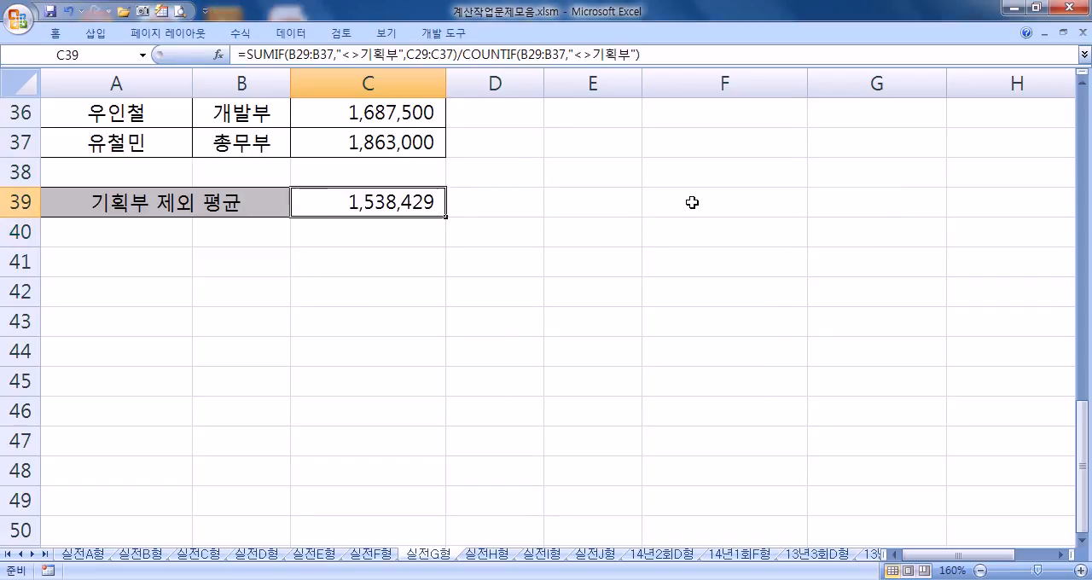
key("F2")
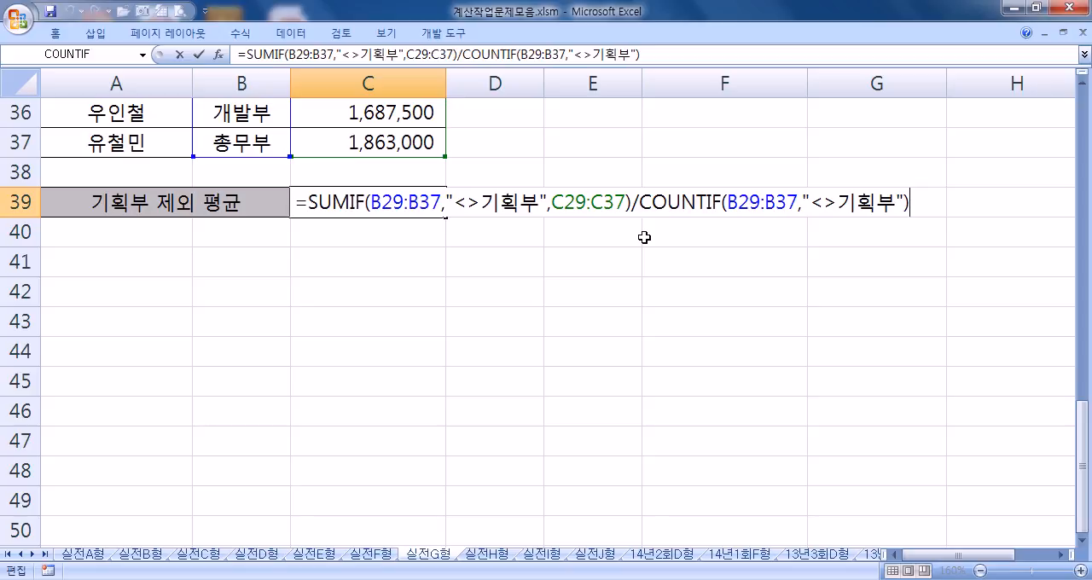
key("Return")
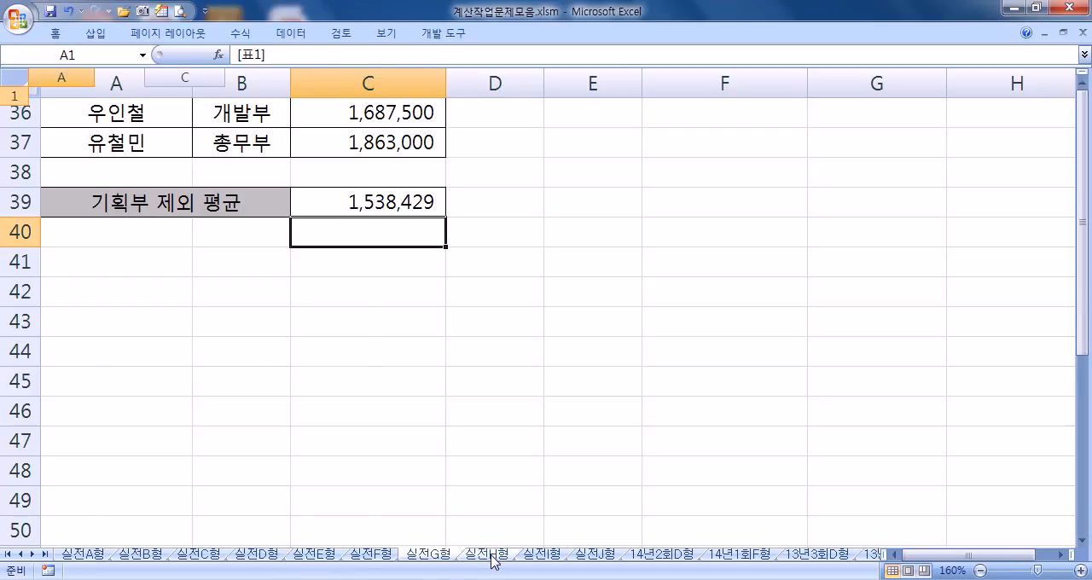
Step: Open the 실전H형 sheet at the 남산㈜ 승진시험 성적 현황 table
left_click(491, 554)
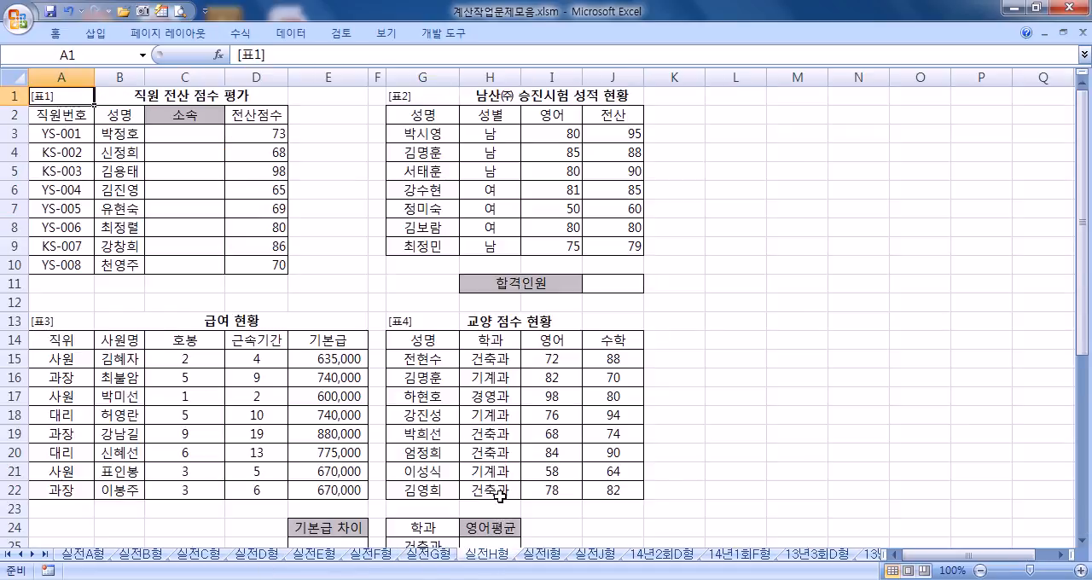
scroll(56, 352, "up", 4)
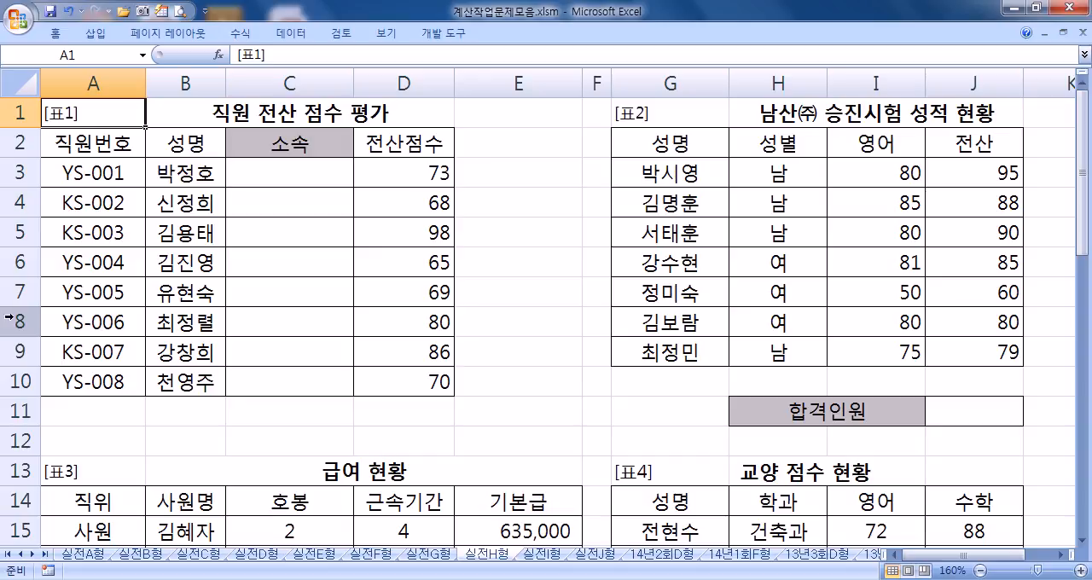
left_click_drag(897, 554, 1021, 567)
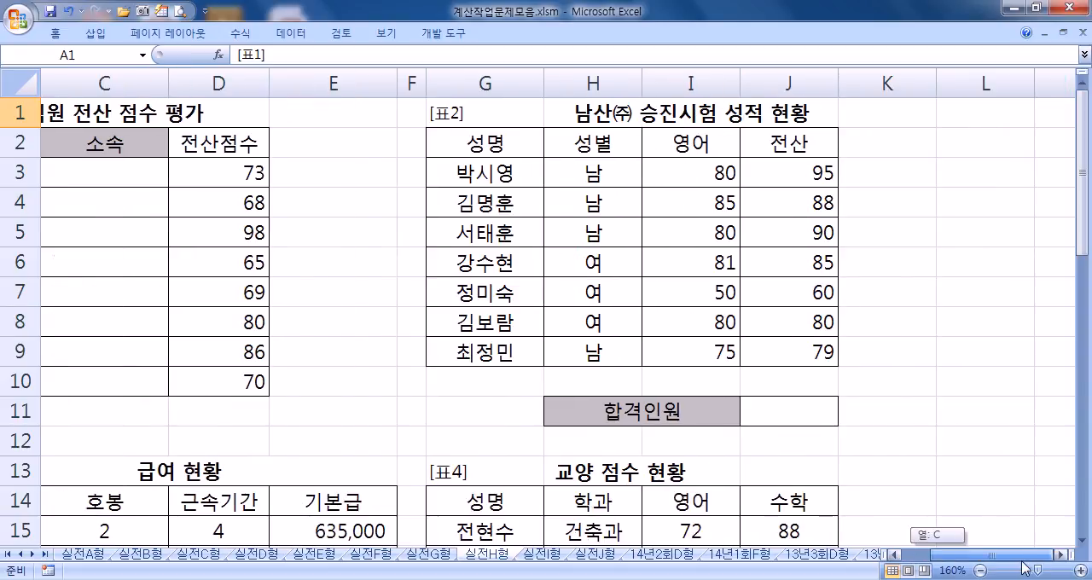
left_click(1062, 555)
left_click(1062, 555)
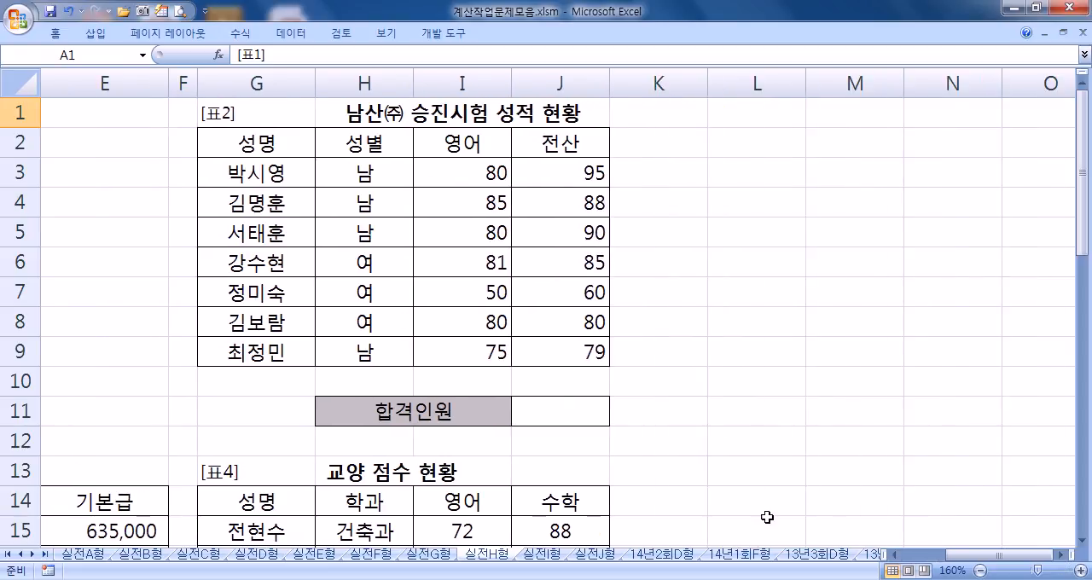
Step: Start a COUNTIFS formula in the 합격인원 cell J11 with the criterion ">=80" for the 영어 scores I3:I9
left_click(544, 427)
type("=COUNTIFS(")
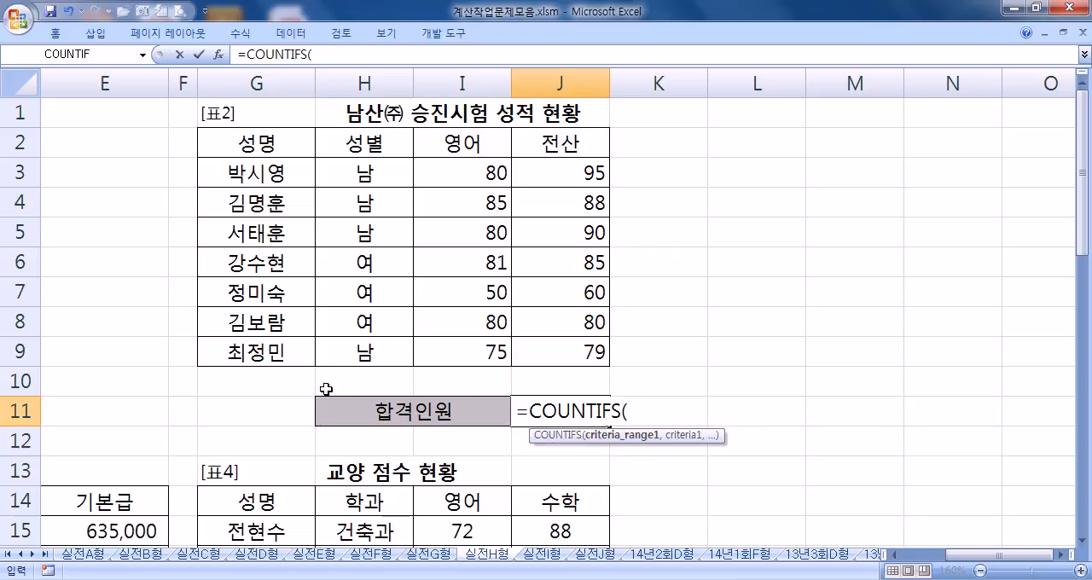
left_click_drag(446, 176, 447, 346)
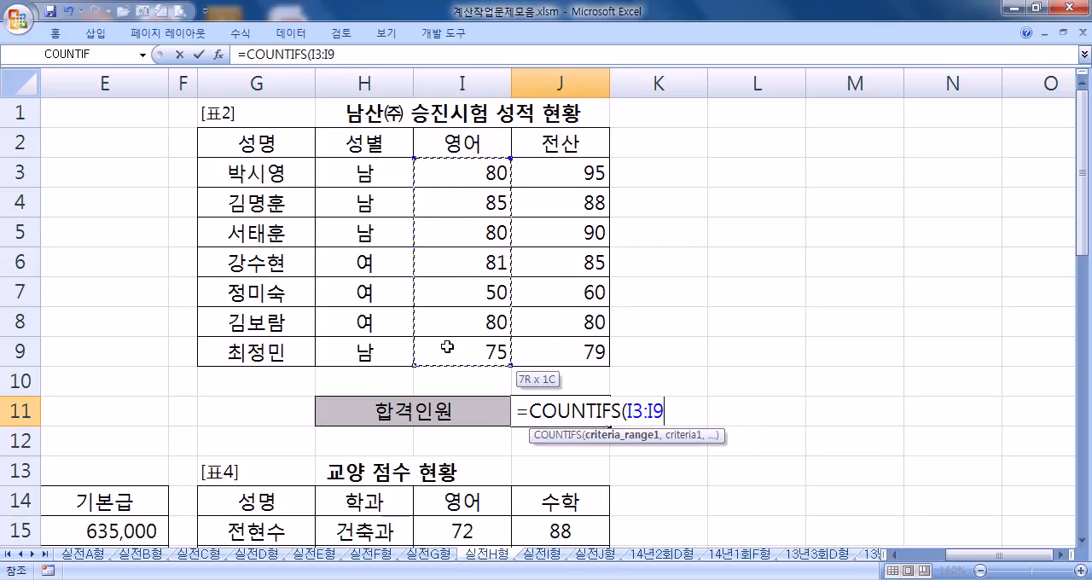
type(",\"")
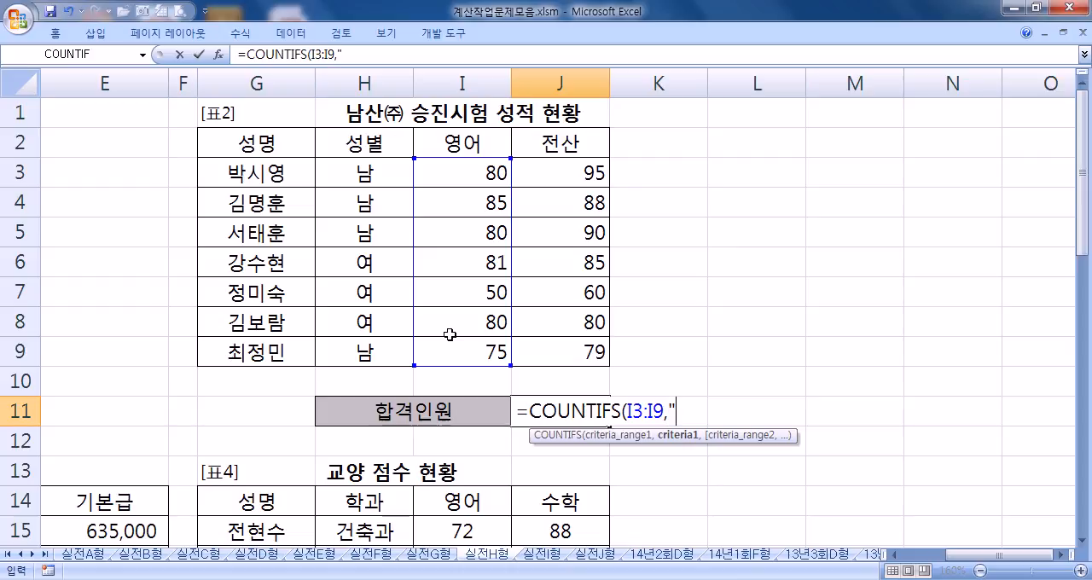
type(">=80\",")
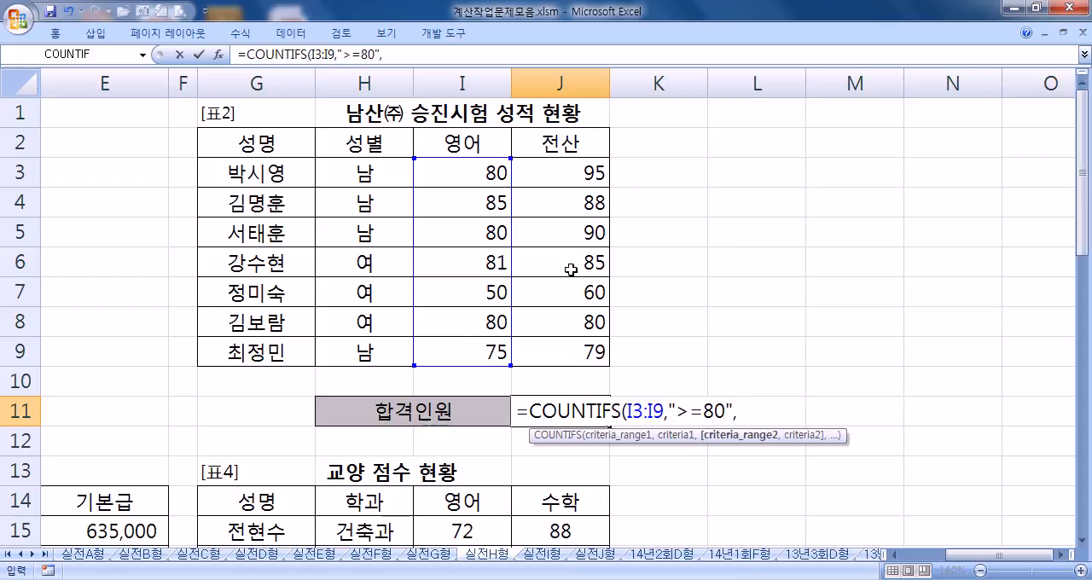
Step: Add the criterion ">=90" for the 전산 scores J3:J9 and complete the COUNTIFS formula
left_click_drag(565, 178, 552, 339)
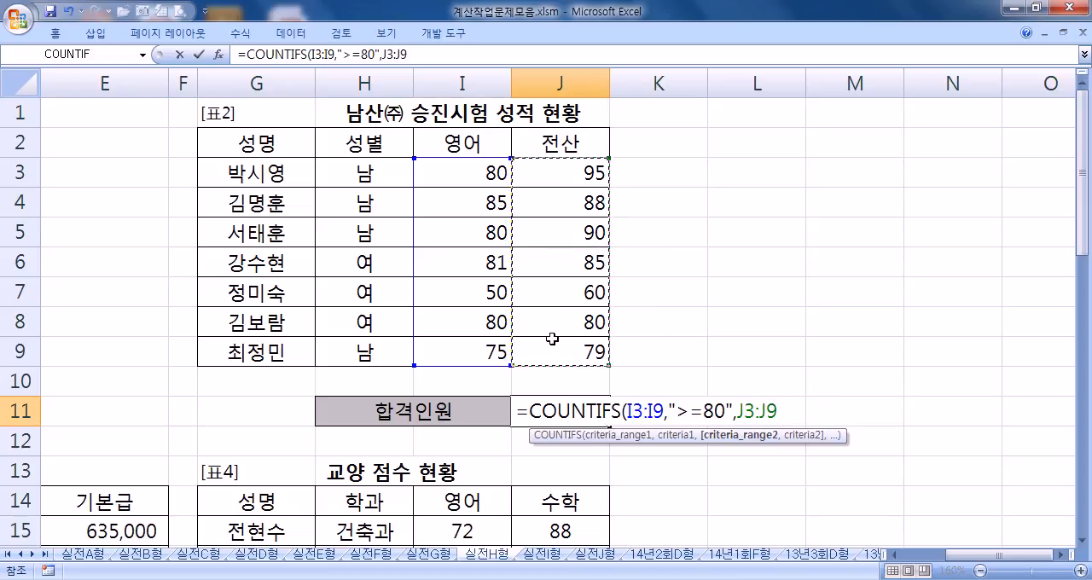
type(",\"")
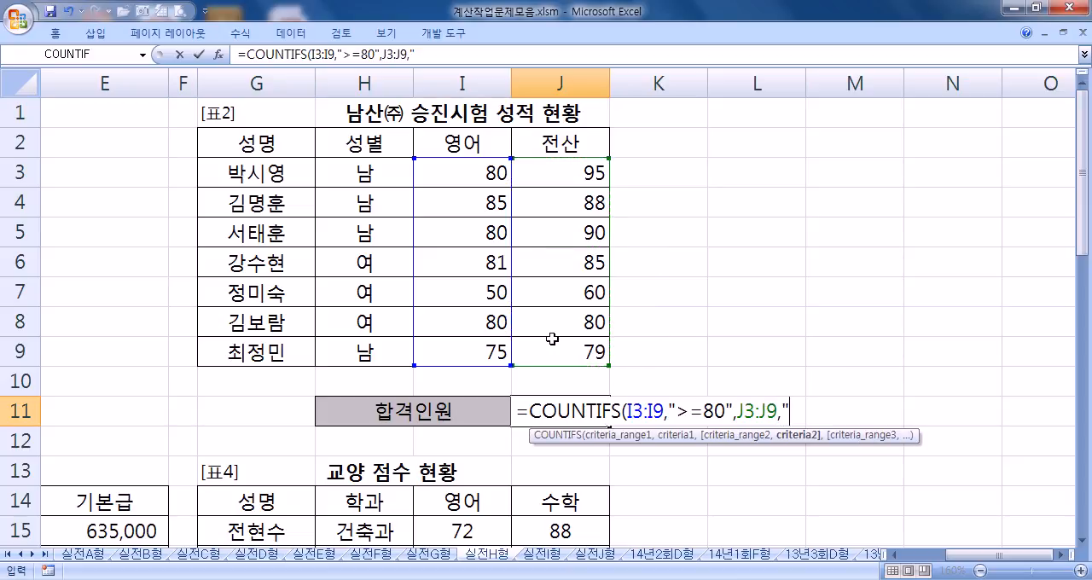
type(">=90\")")
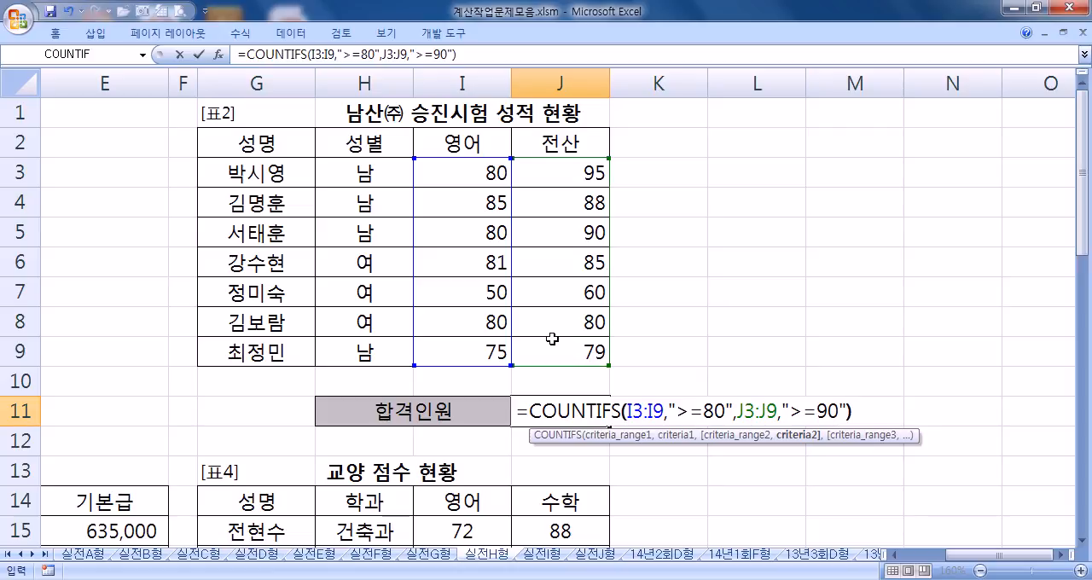
left_click(627, 411)
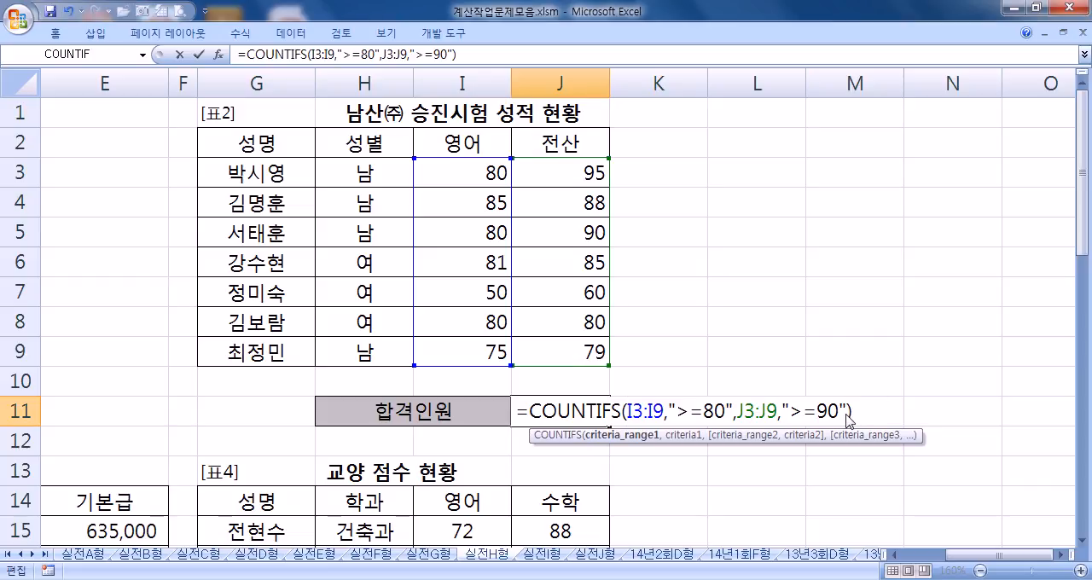
key("Return")
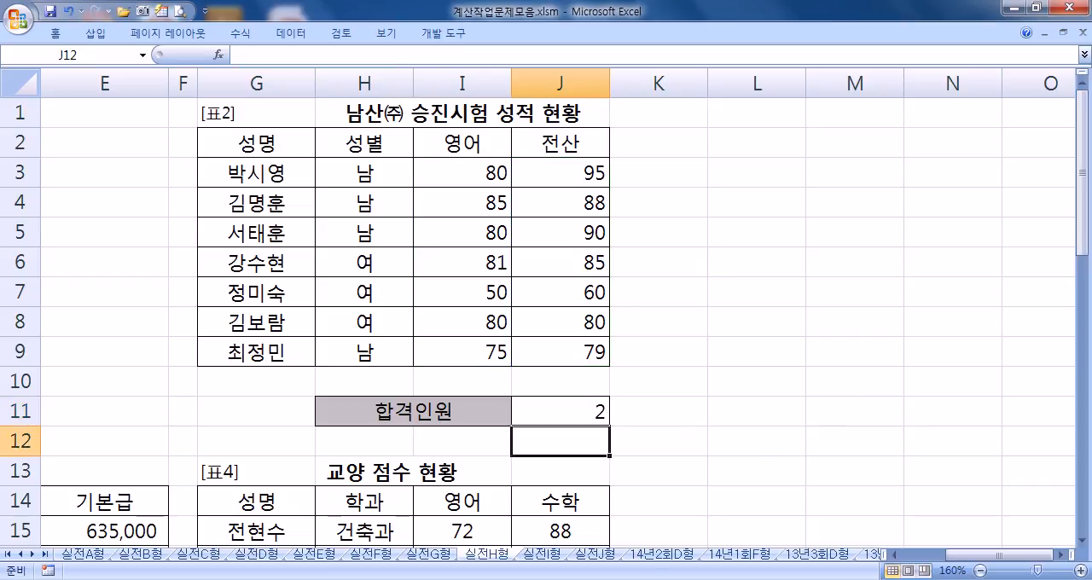
Step: Review the ranges and criteria of the COUNTIFS formula in J11 without changing it
double_click(582, 413)
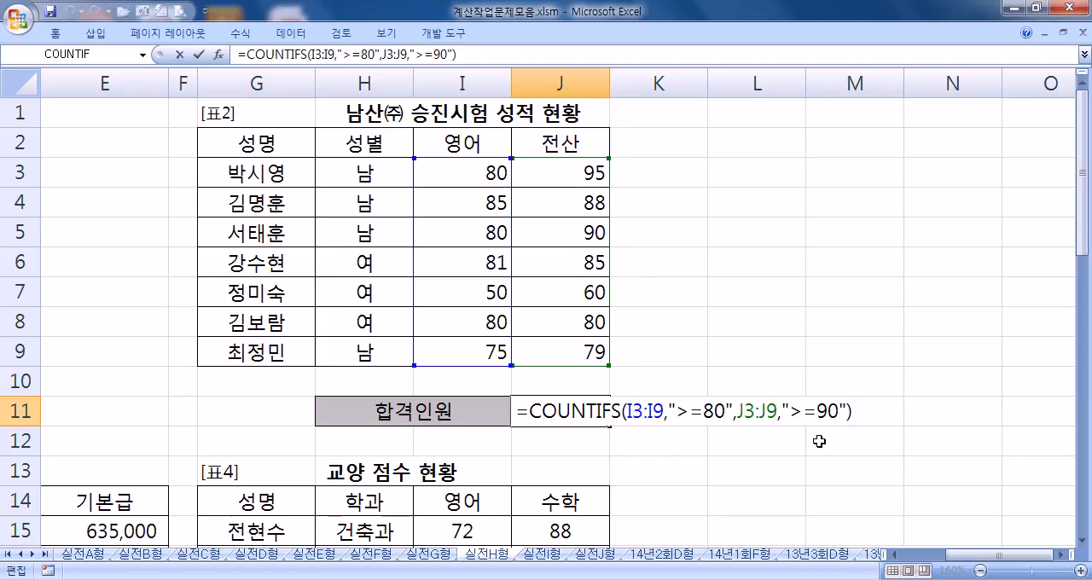
key("Escape")
key("F2")
key("Escape")
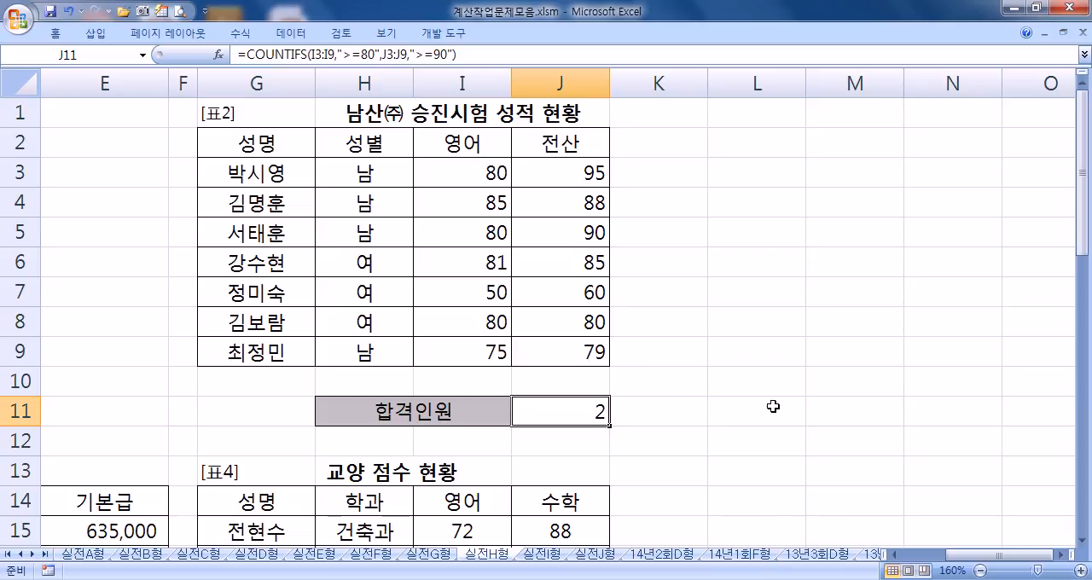
key("F2")
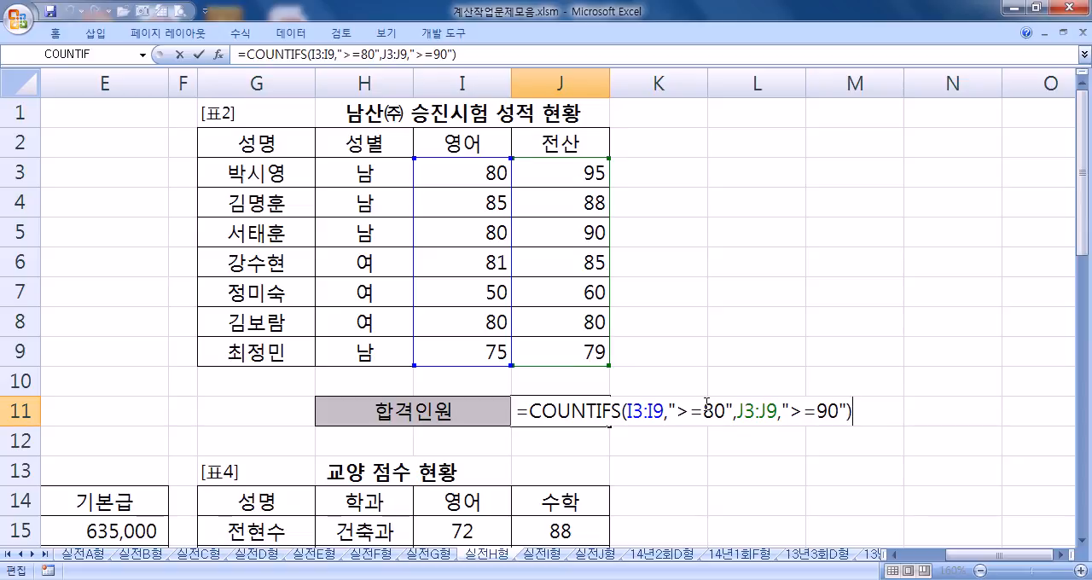
key("Return")
Step: Examine the 급여 현황 and 교양 점수 현황 tables and select the 기본급 차이 result cell E25
key("Home")
scroll(632, 395, "down", 5)
scroll(543, 411, "up", 1)
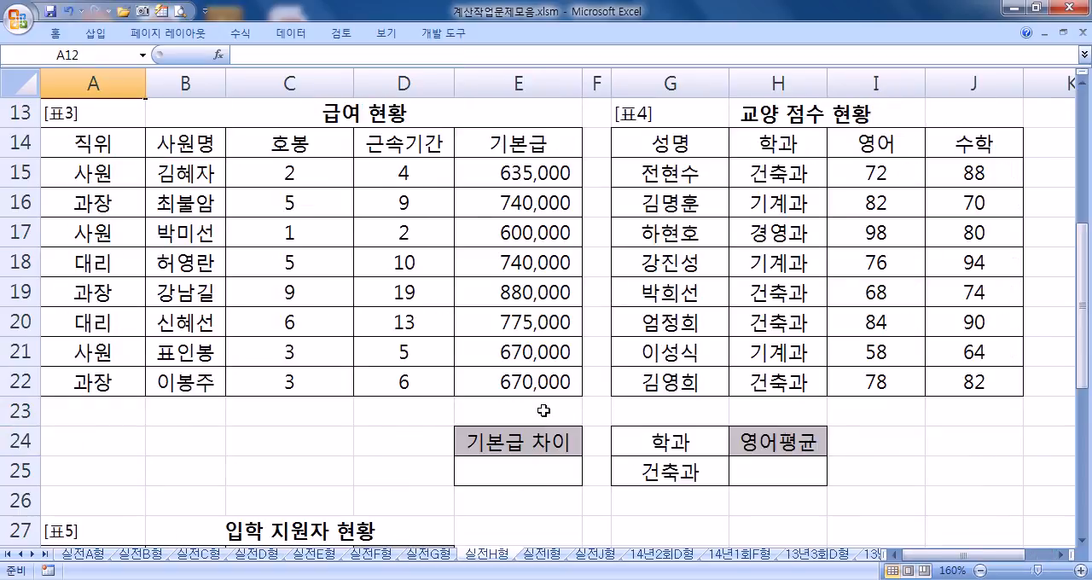
left_click(499, 470)
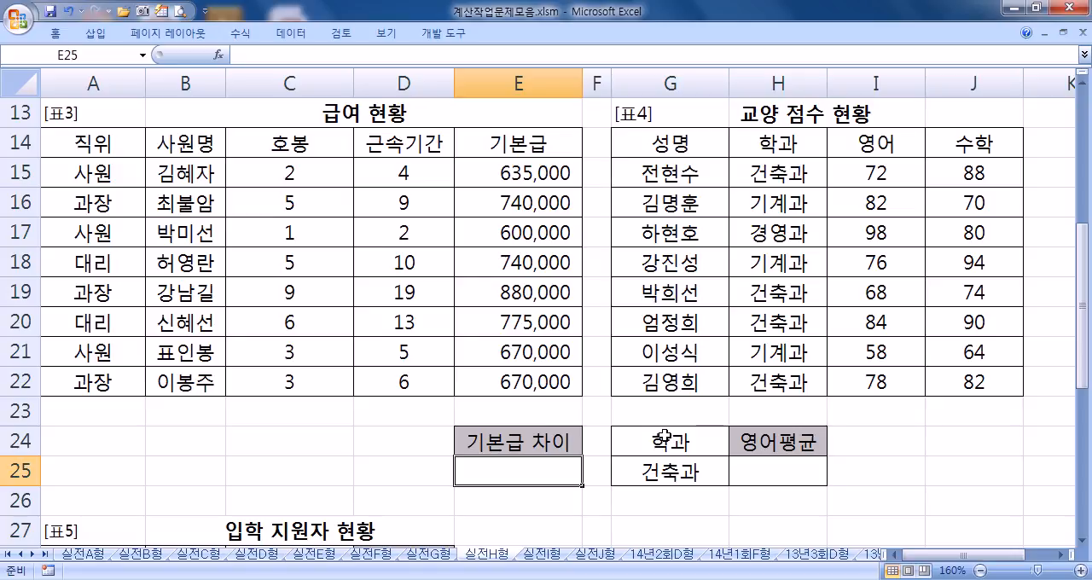
Step: Compare the 학생부 등급 values of the 입학 지원자 현황 table, including C33, with the 등급표 grades
scroll(541, 446, "down", 5)
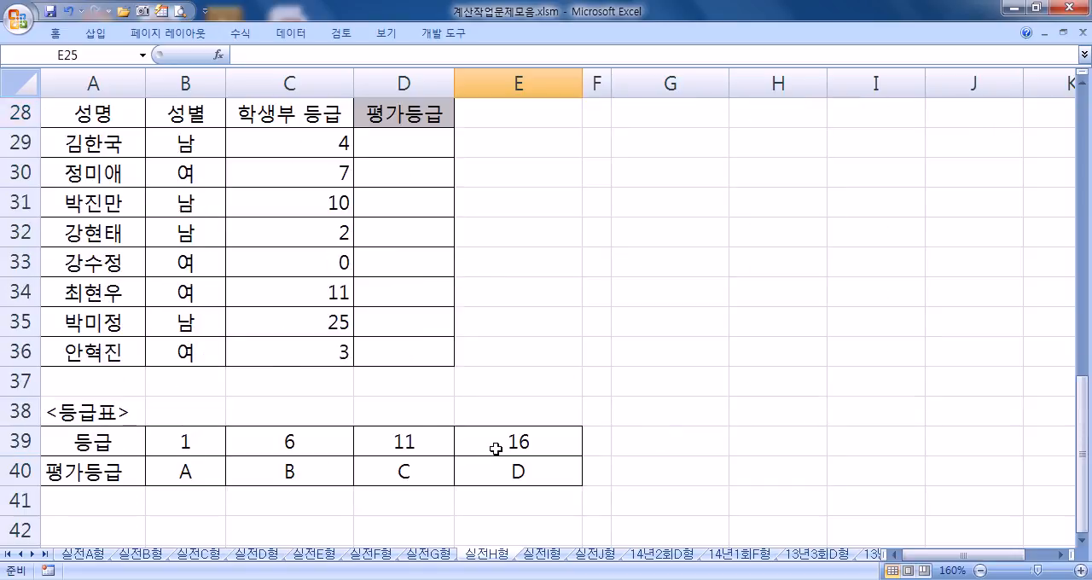
left_click(408, 145)
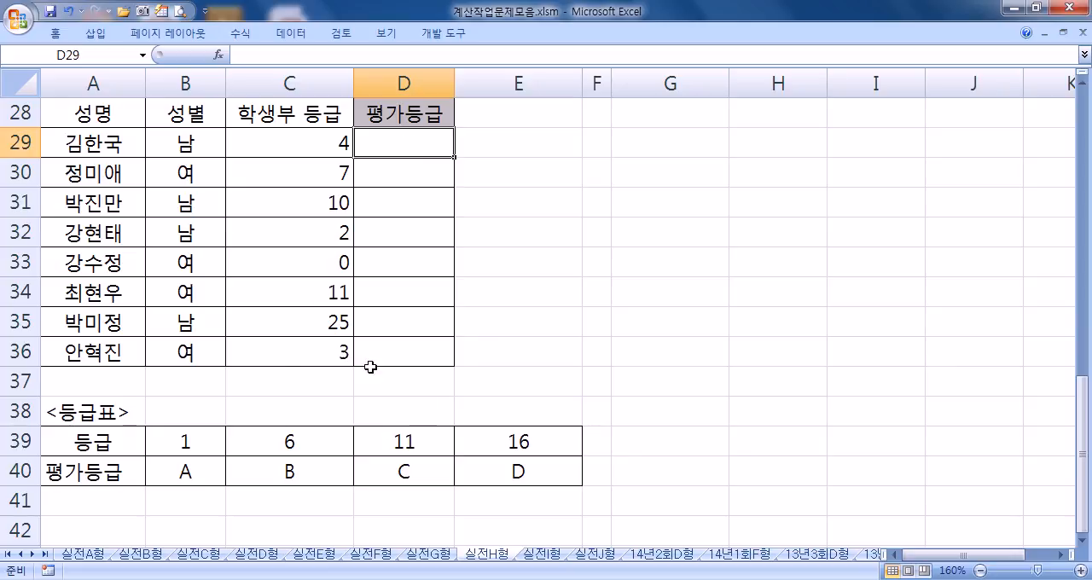
left_click(333, 259)
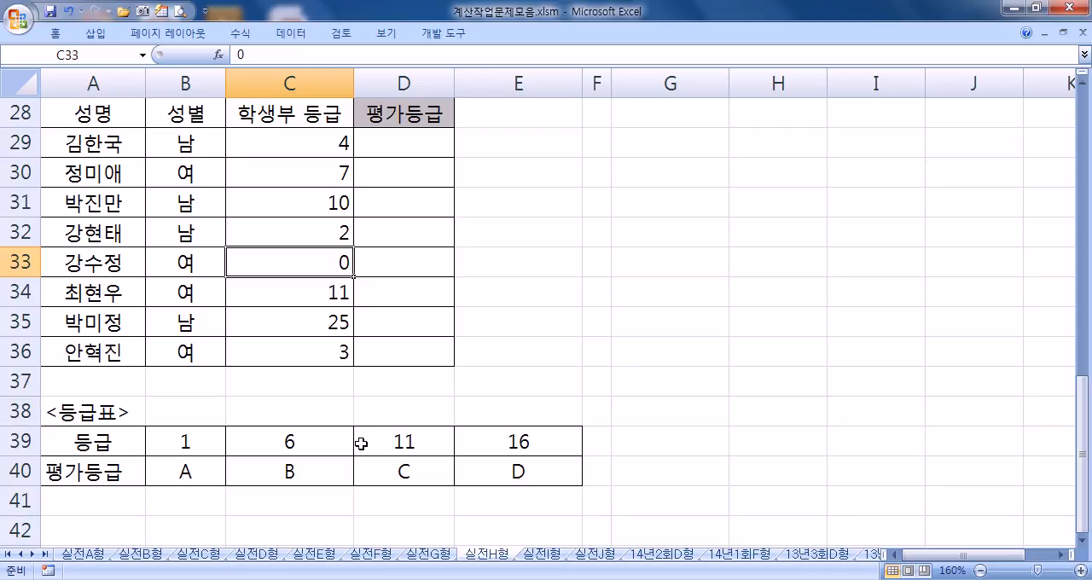
Step: Start an IFERROR formula in D29 with a nested HLOOKUP that looks up the 학생부 등급 in C29
left_click(414, 128)
left_click(414, 149)
type("=I")
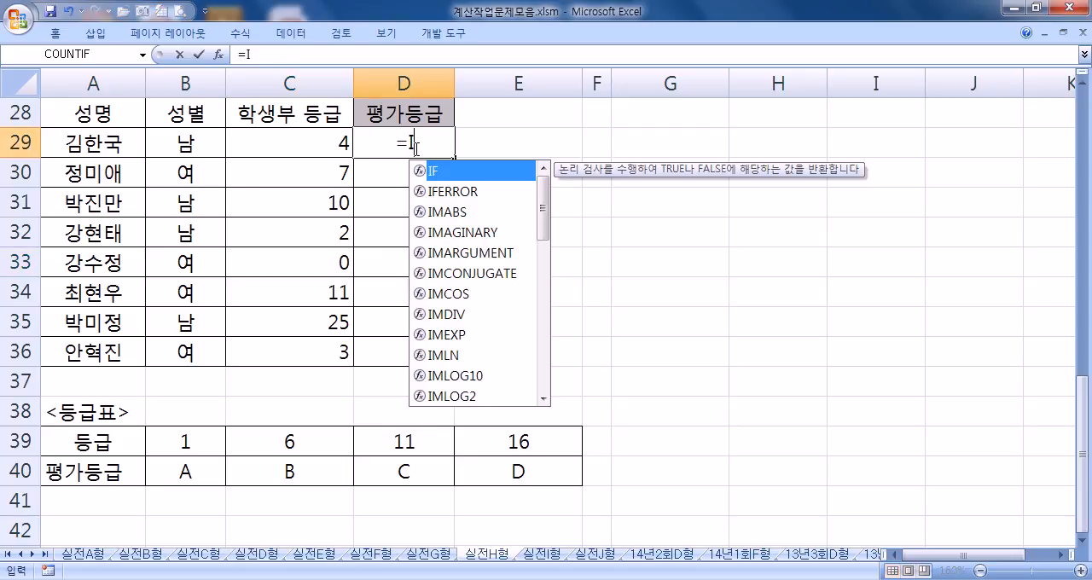
type("FERROR(")
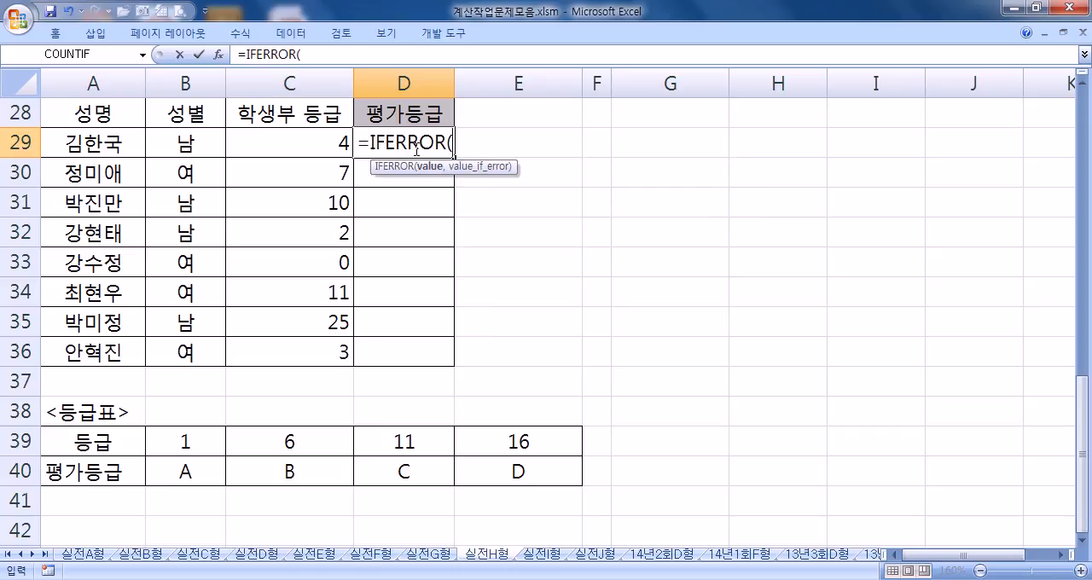
type("HLOOKUP(")
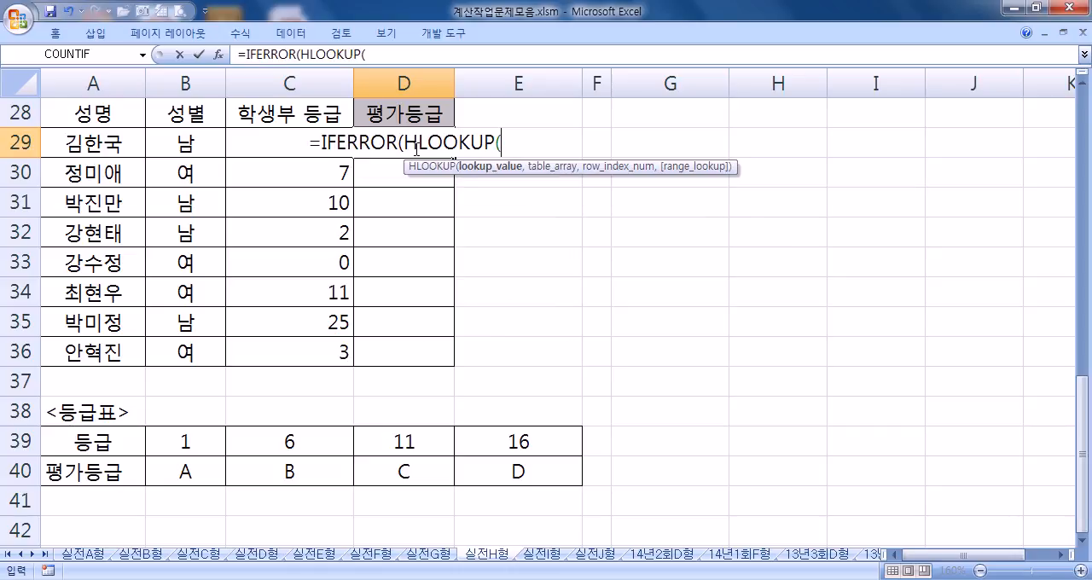
key("F2")
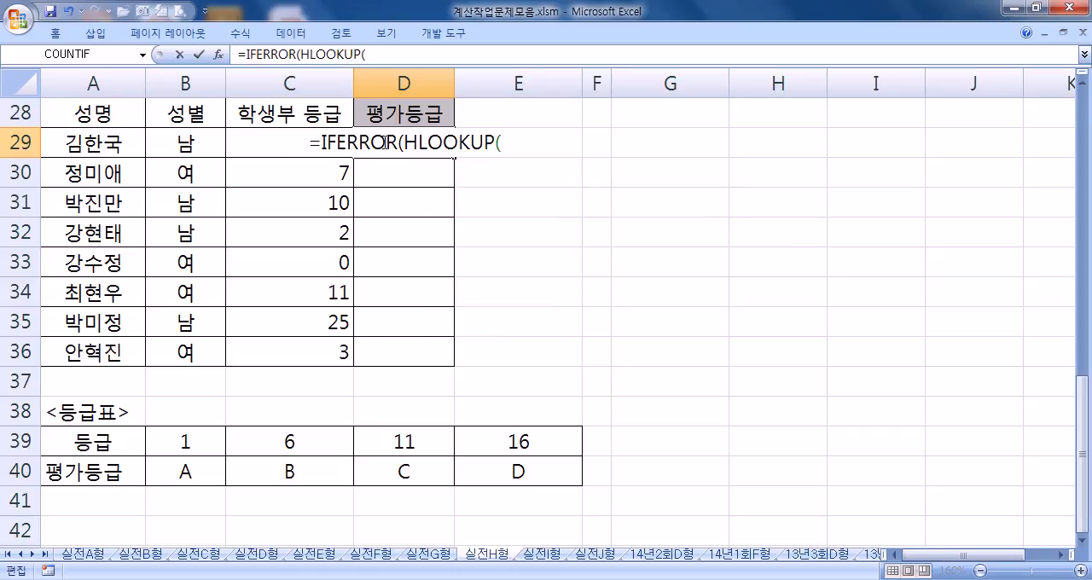
left_click(187, 145)
key("Right")
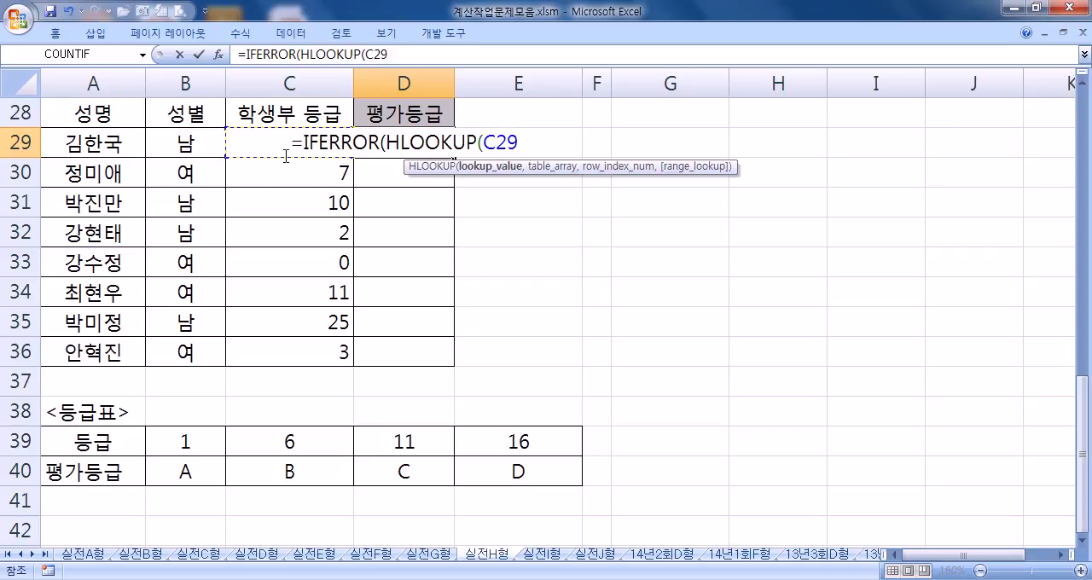
Step: Give the HLOOKUP the absolute 등급표 range $B$39:$E$40, row index 2 and match type 1
type(",")
left_click_drag(188, 440, 532, 469)
key("F4")
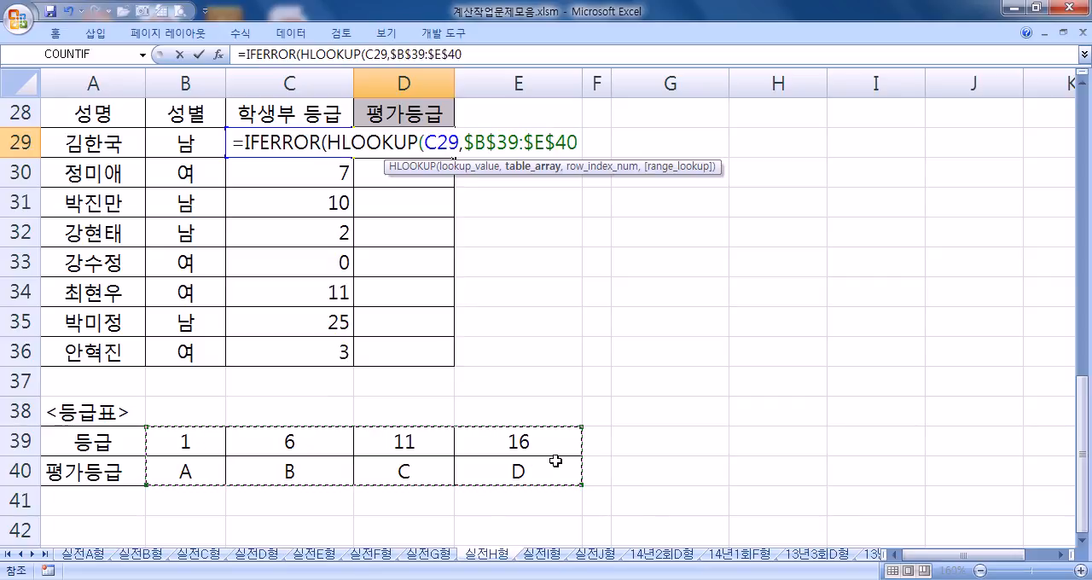
type(",2,")
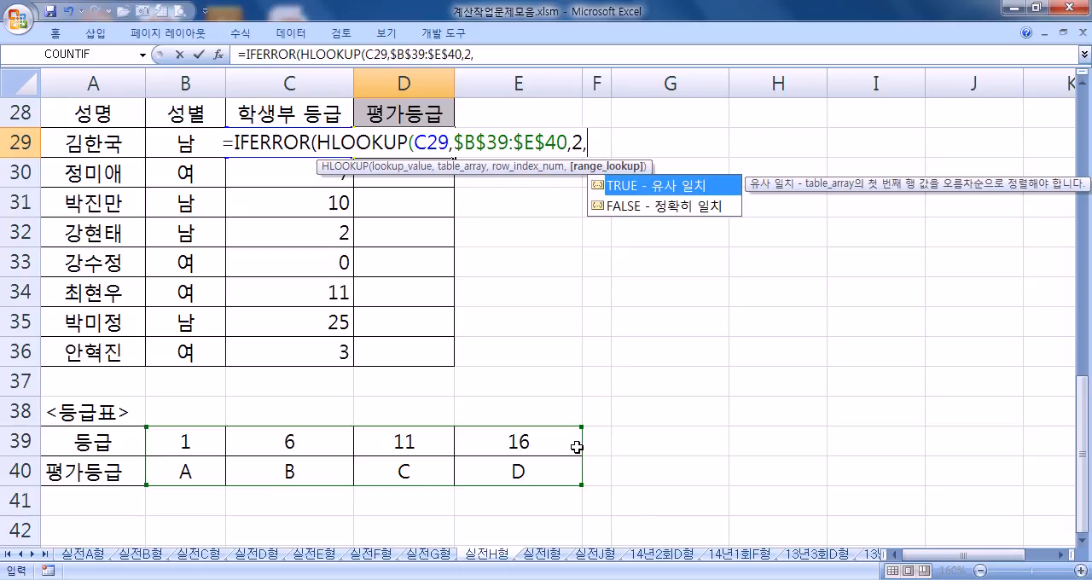
type("1)")
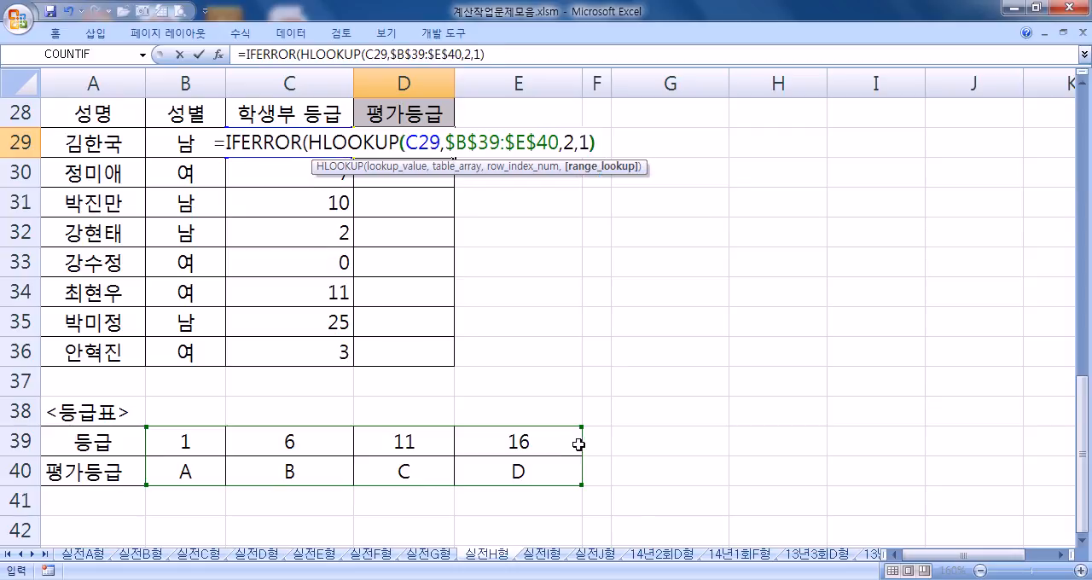
Step: Set "등급오류" as the IFERROR fallback text and complete the 평가등급 formula in D29
left_click_drag(309, 142, 599, 143)
left_click(599, 142)
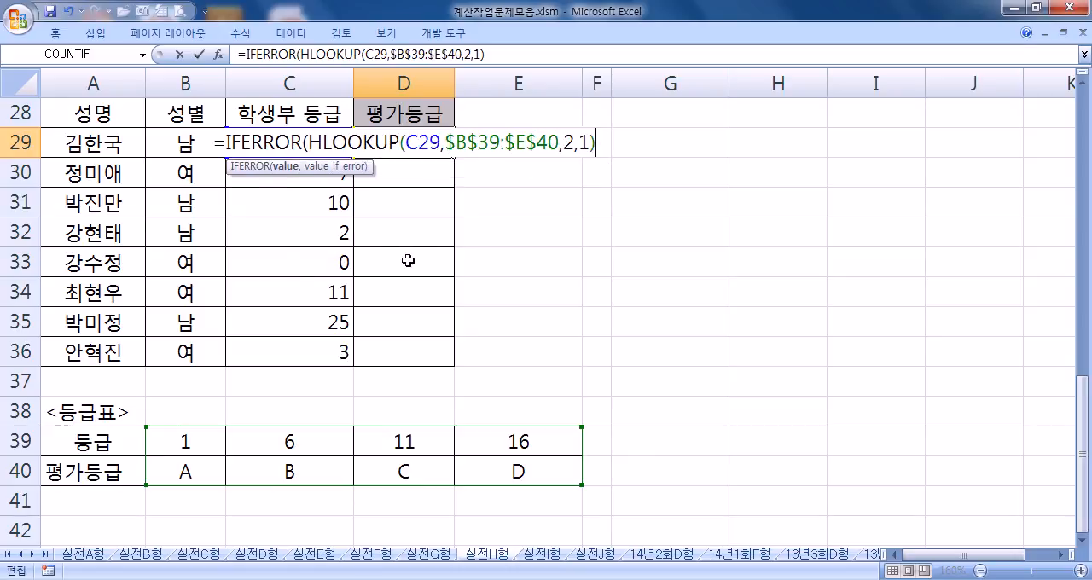
type(",\"ㄷ등")
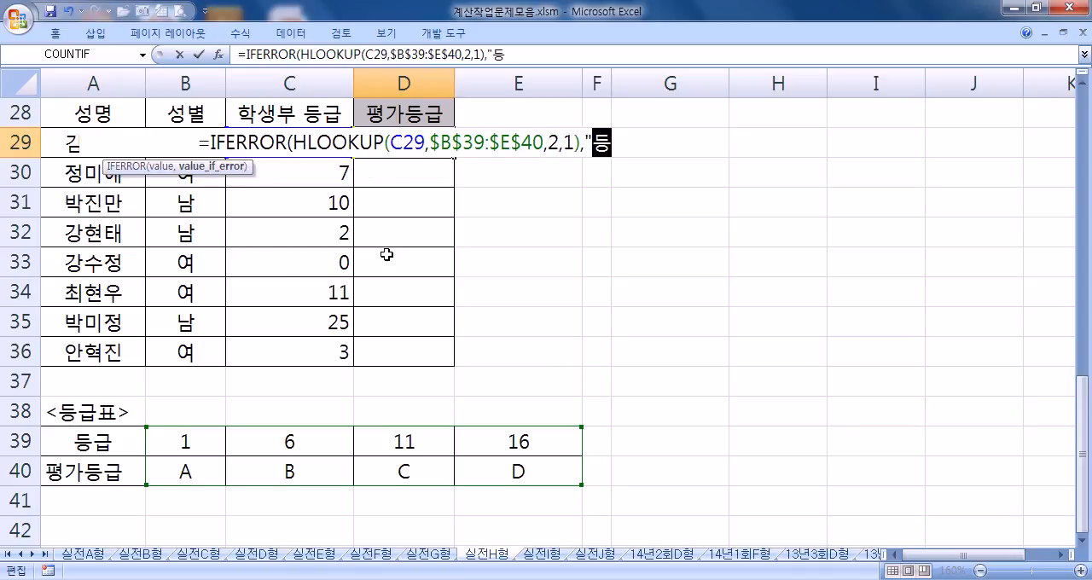
type("급오류\")")
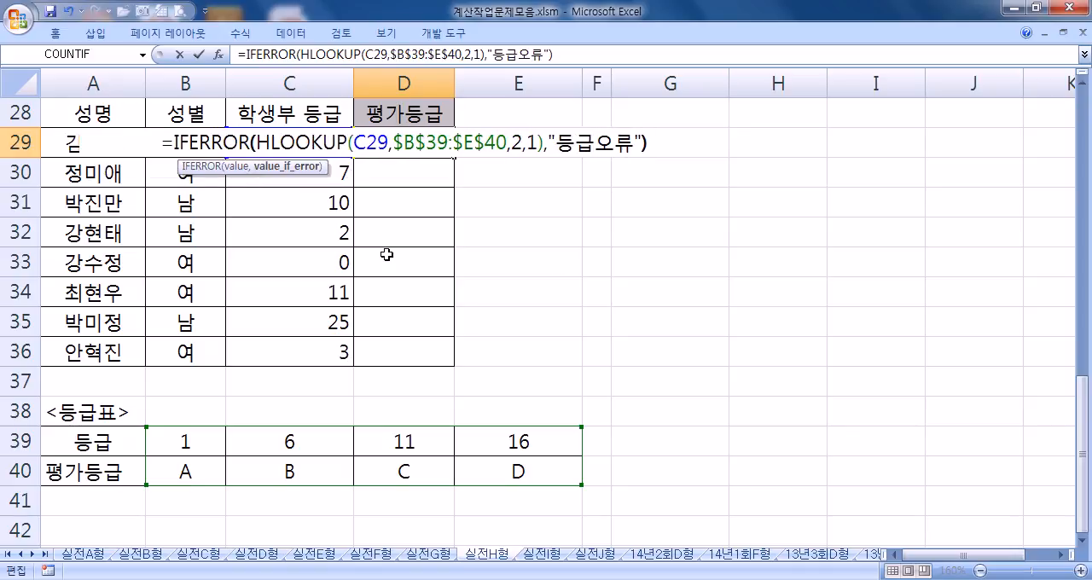
key("Return")
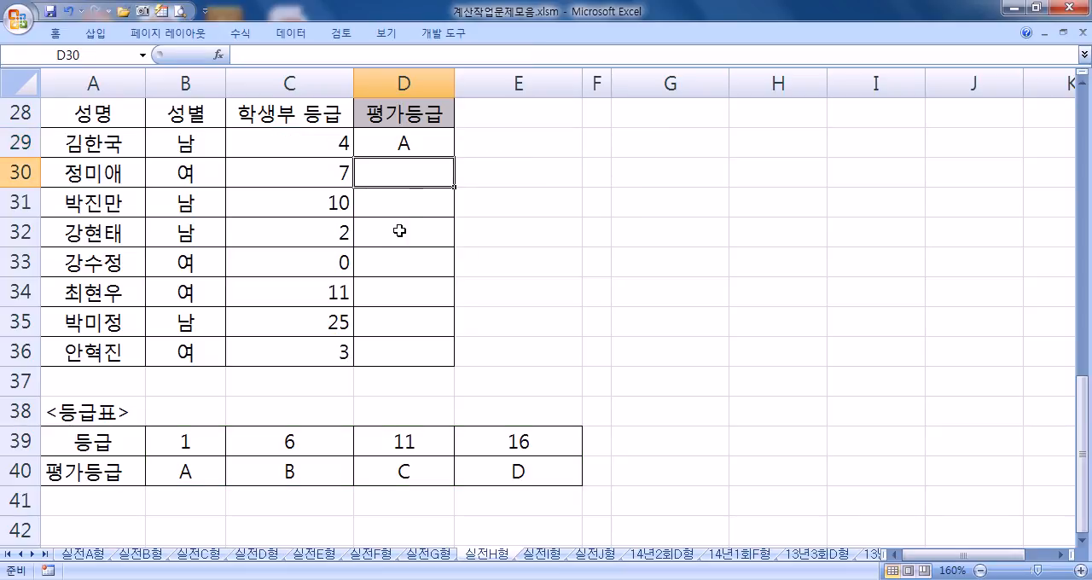
Step: Fill the 평가등급 formula from D29 down to D36
left_click(429, 143)
double_click(454, 158)
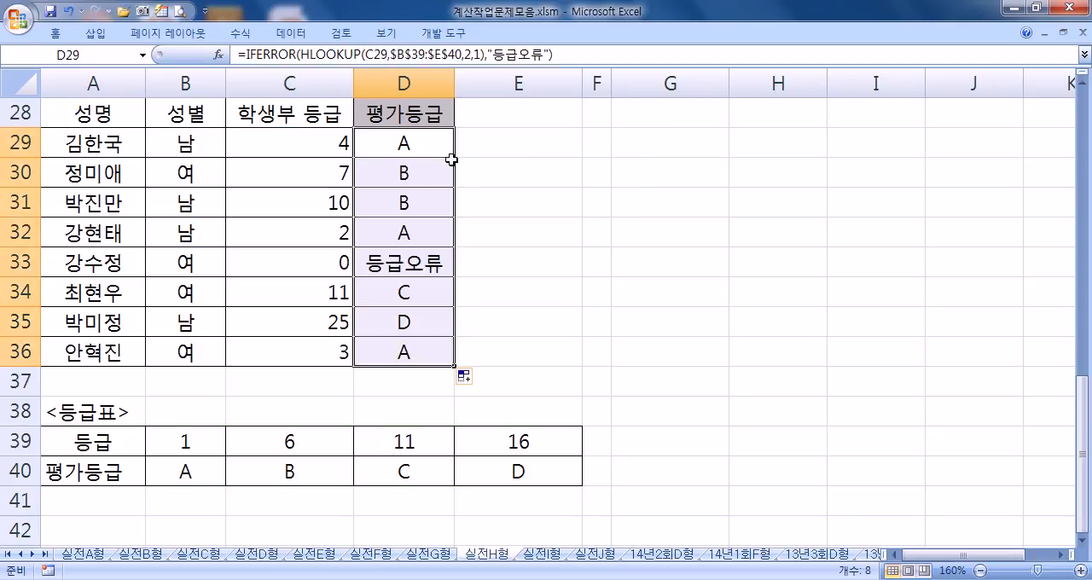
left_click(432, 146)
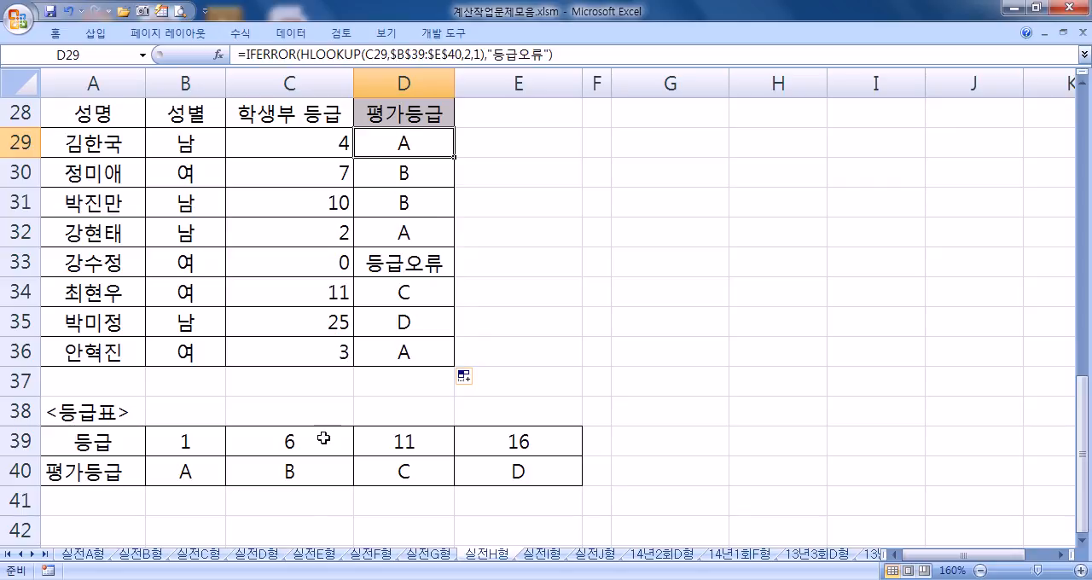
Step: Go to the 실전I형 sheet and start an AVERAGEIFS formula in D13 for 법학과 고학년 평균
key("ctrl+Page_Down")
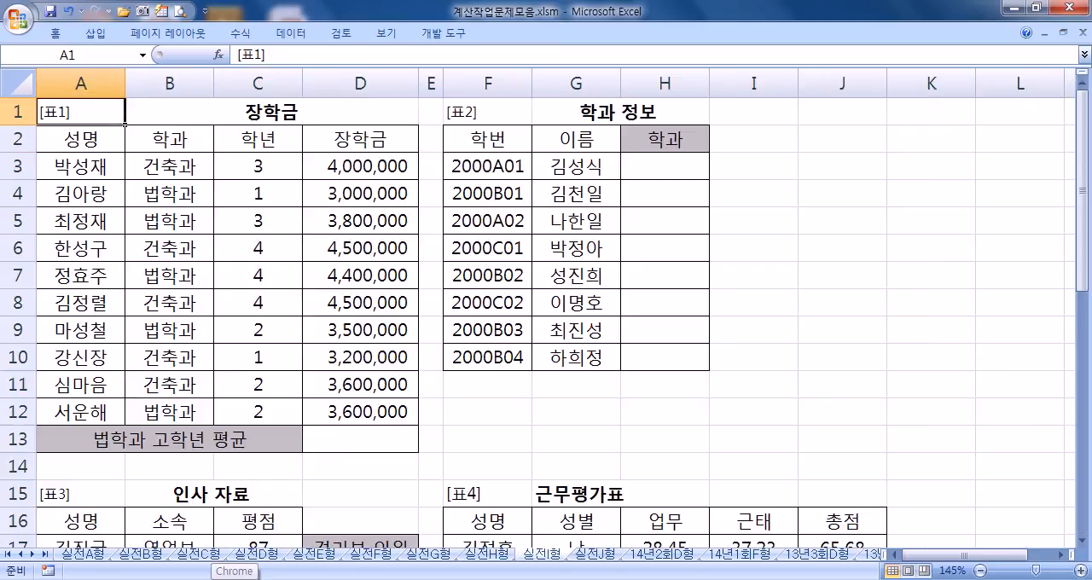
left_click(322, 439)
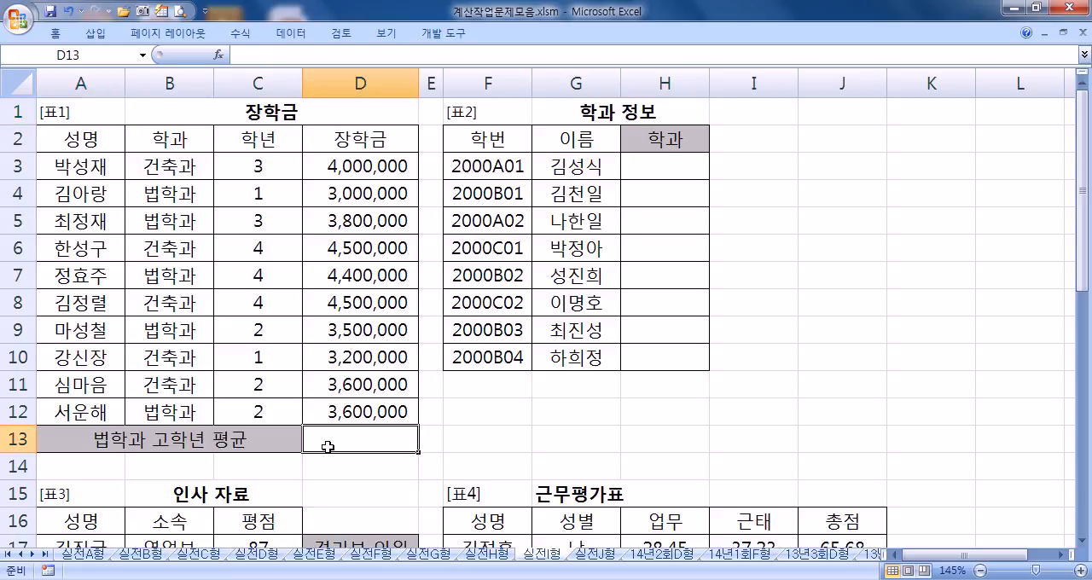
type("=ㅁㅍㄷㄱㅁ")
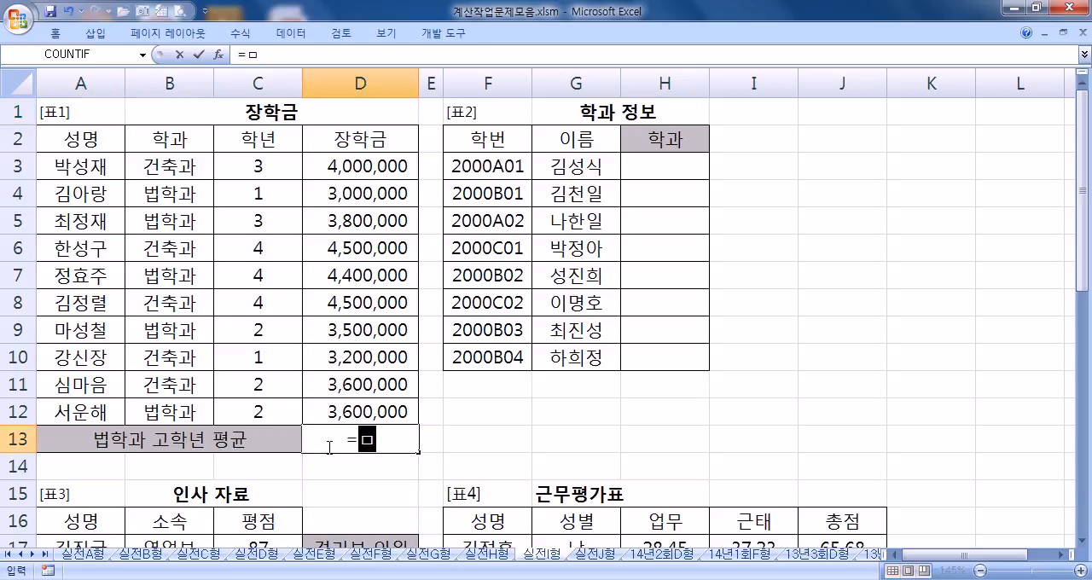
key("BackSpace")
key("BackSpace")
key("BackSpace")
key("BackSpace")
key("BackSpace")
type("averg")
key("BackSpace")
key("Down")
key("Down")
key("Down")
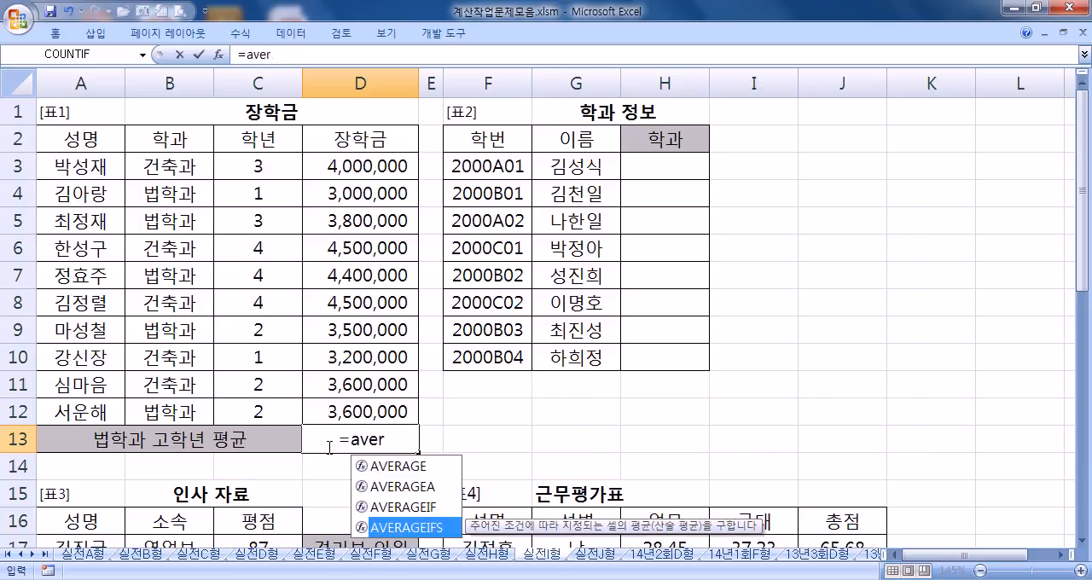
key("Tab")
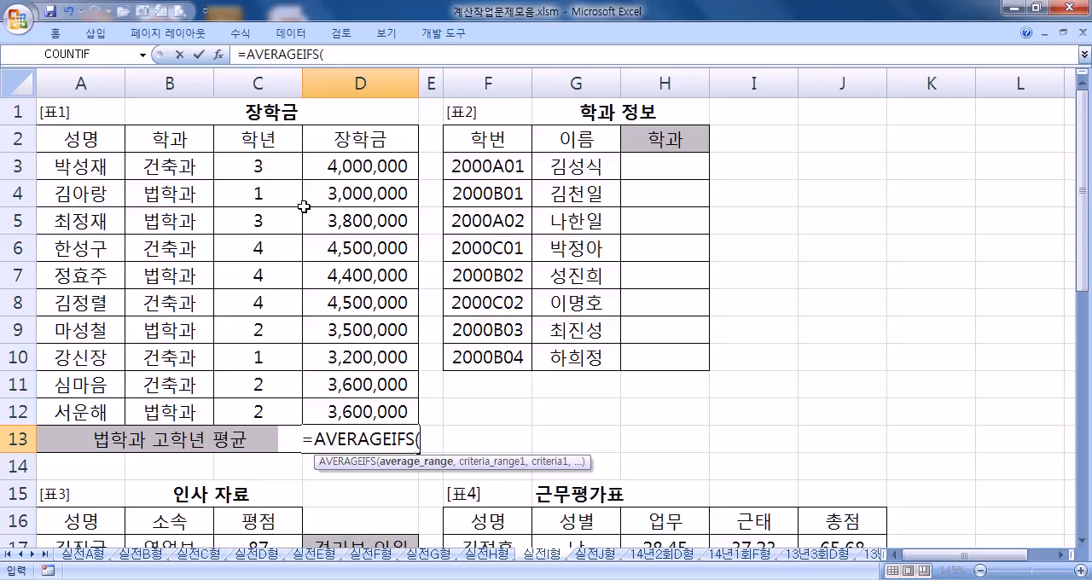
Step: Add the 학과 range B3:B12 with the criterion "법학과" to the AVERAGEIFS formula
left_click(165, 170)
left_click_drag(165, 169, 151, 402)
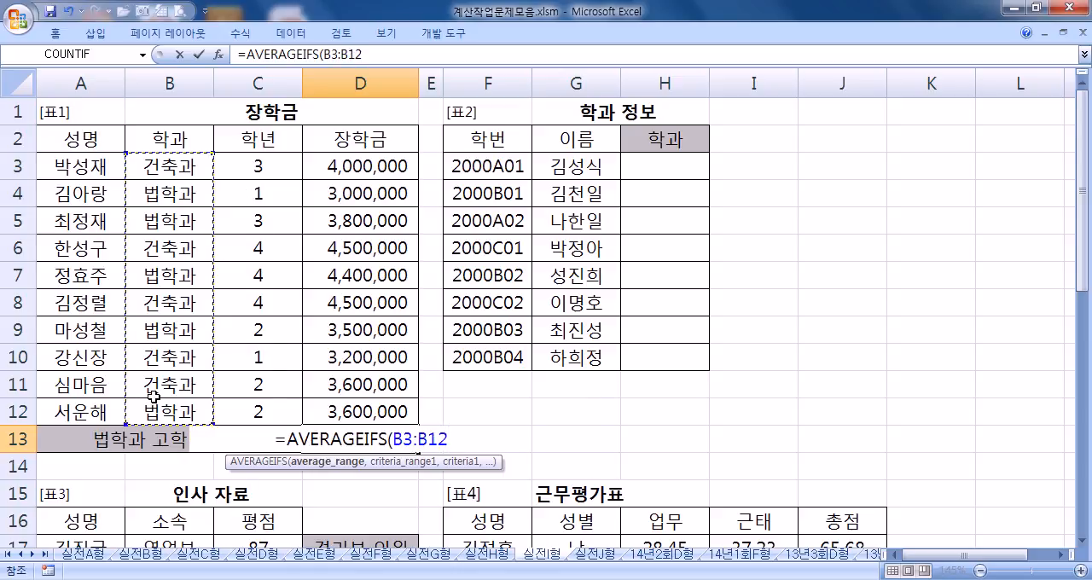
type(",\"ㅂ")
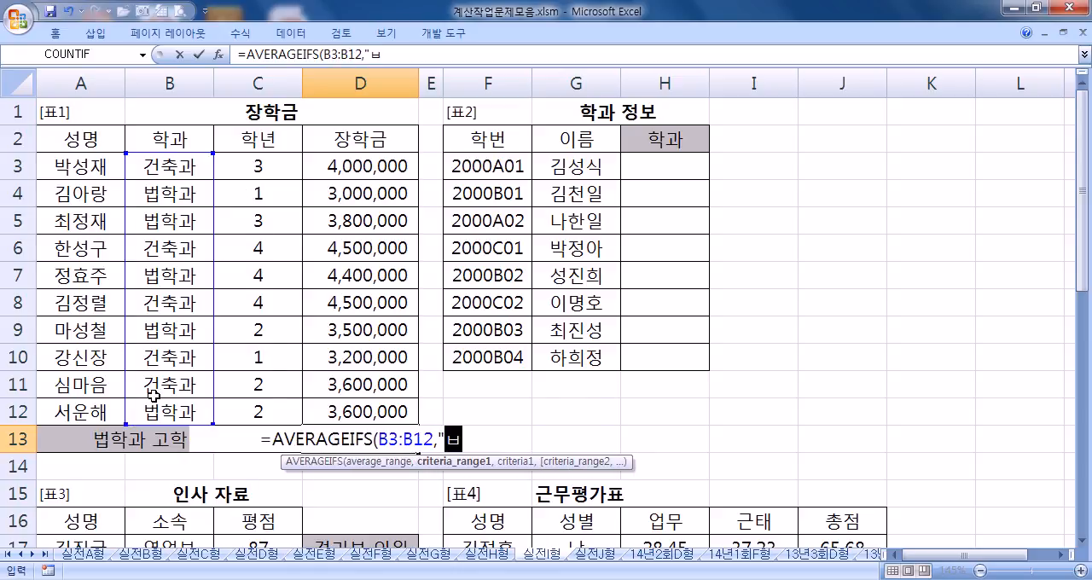
type("합ㄱㄱㅗ")
key("BackSpace")
key("BackSpace")
key("BackSpace")
key("BackSpace")
key("BackSpace")
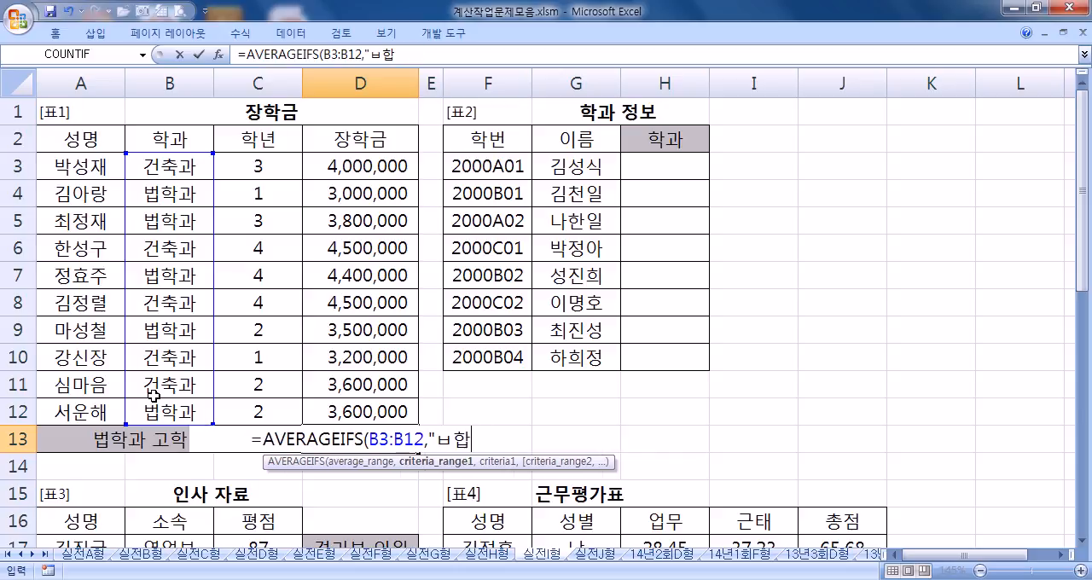
type("ㅂㅓㅂㅎㅏㄱㄱㅗㅏ\",")
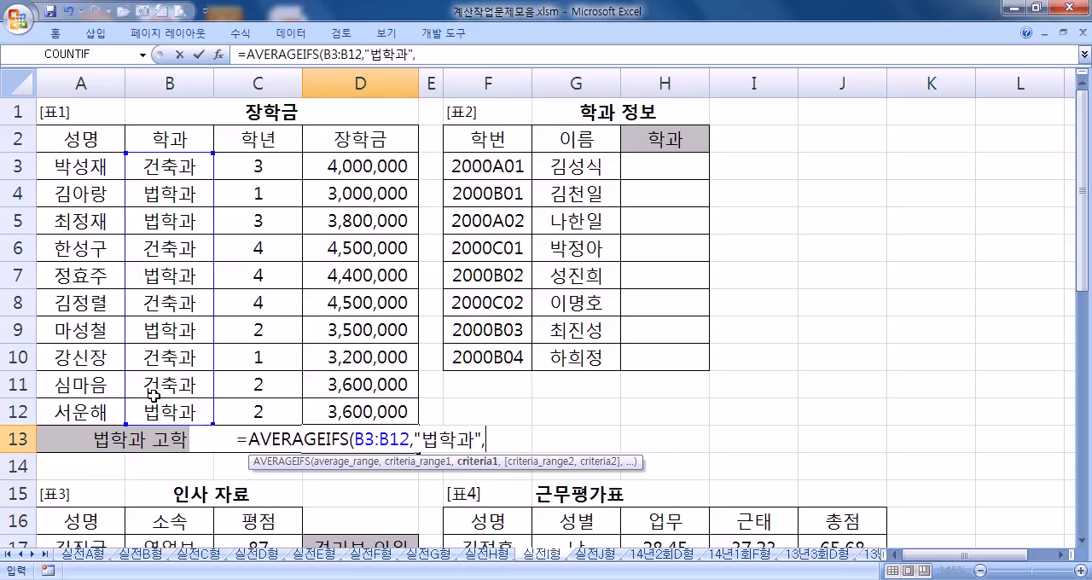
Step: Add the 학년 range C3:C12 with the criterion ">=3" and try to enter the formula
left_click_drag(276, 165, 287, 412)
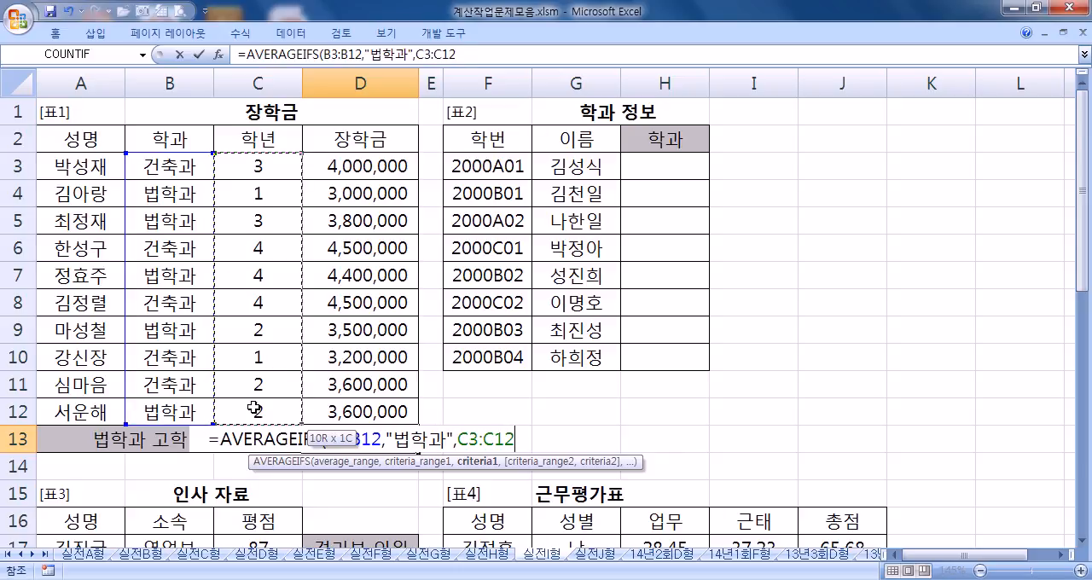
type(",")
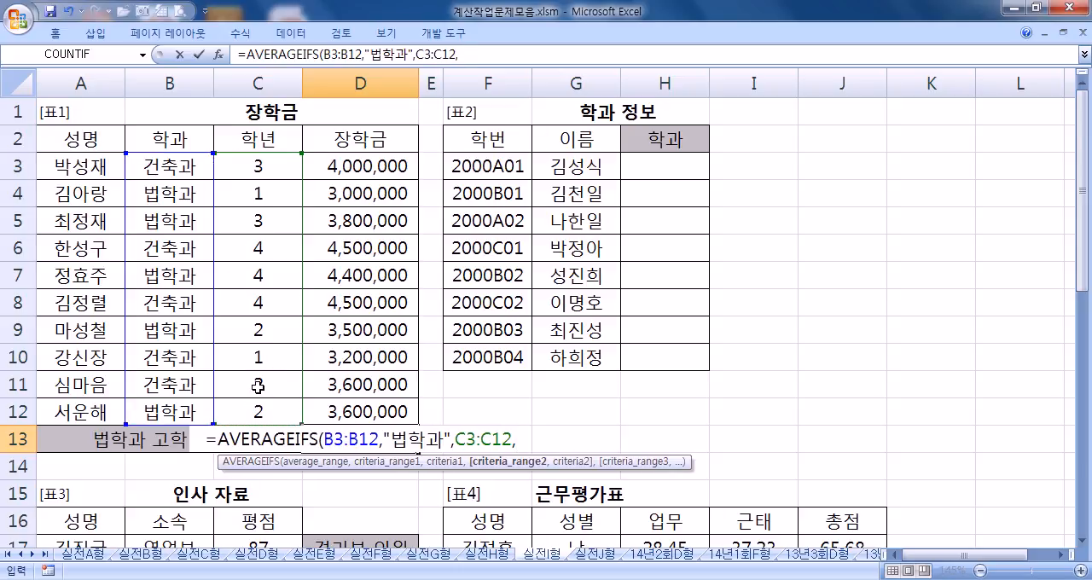
type("\">=3\")")
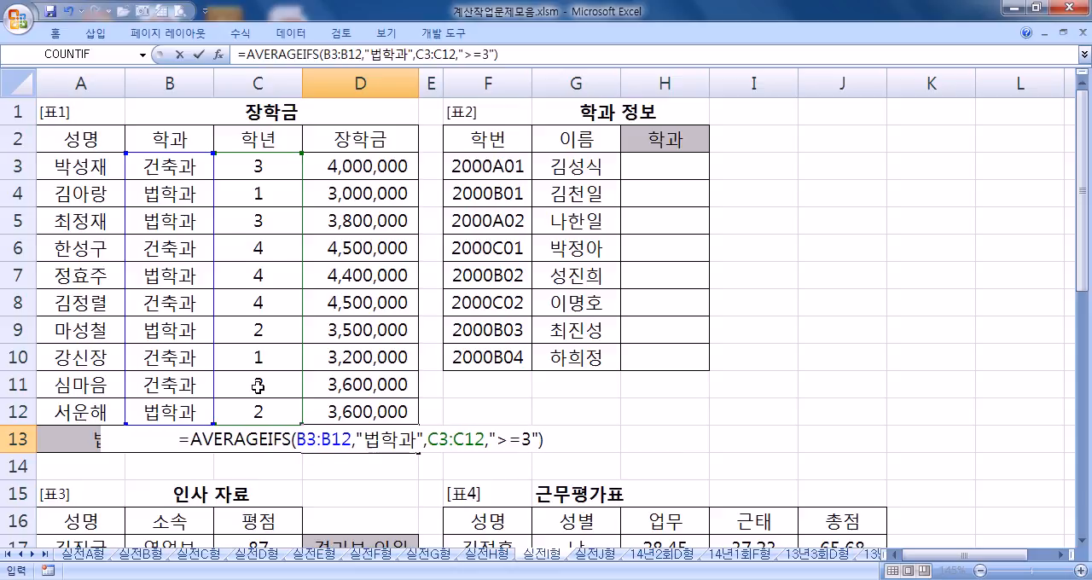
key("Return")
key("Return")
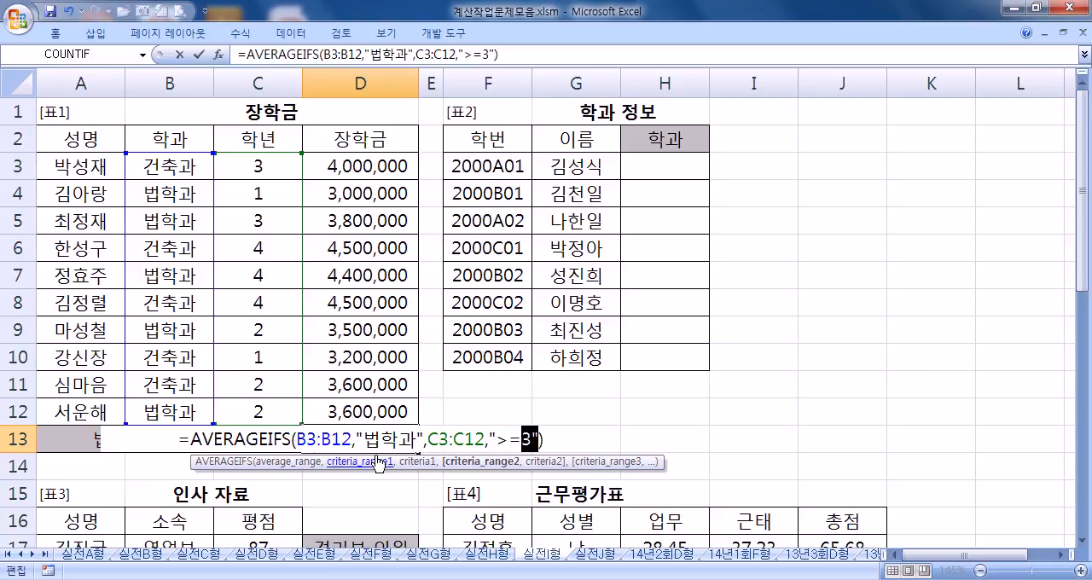
Step: Insert the 장학금 range D3:D12 as the first AVERAGEIFS argument and complete the formula
left_click(318, 440)
left_click_drag(364, 169, 360, 406)
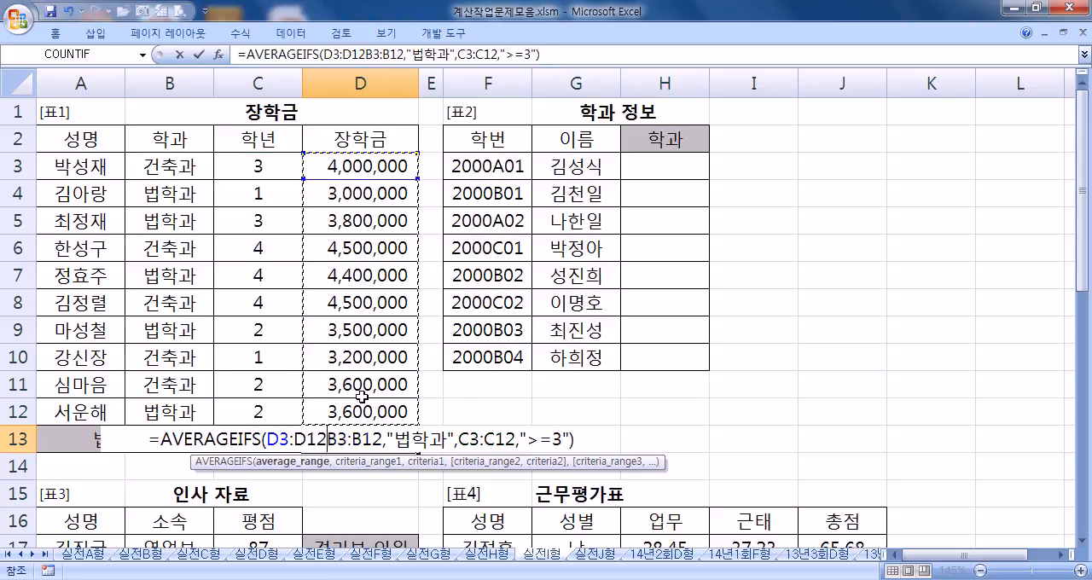
type(",")
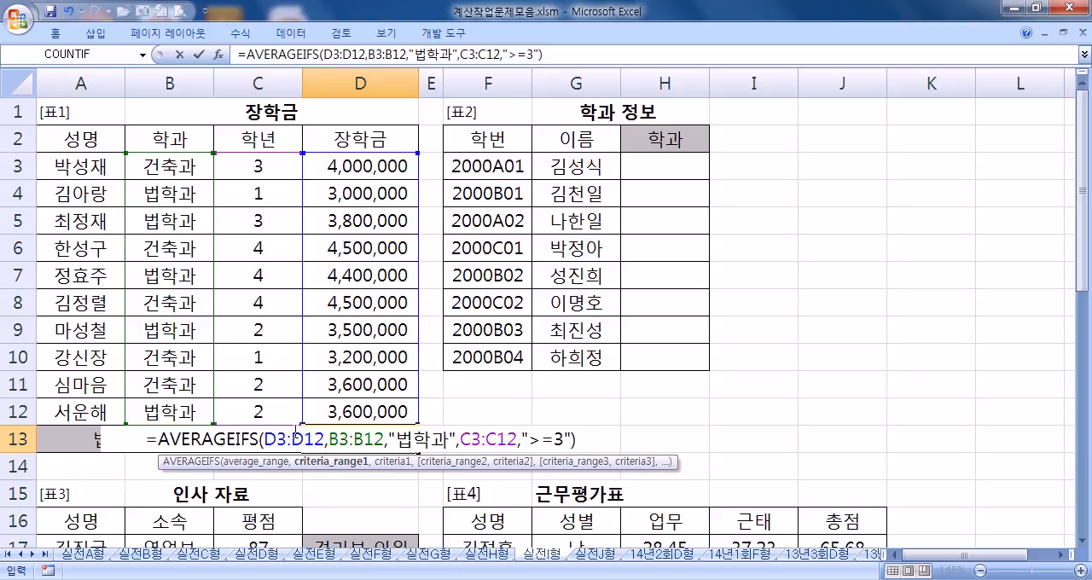
key("Return")
Step: Review the average range in the AVERAGEIFS formula of D13 without changing it
left_click(344, 440)
double_click(344, 441)
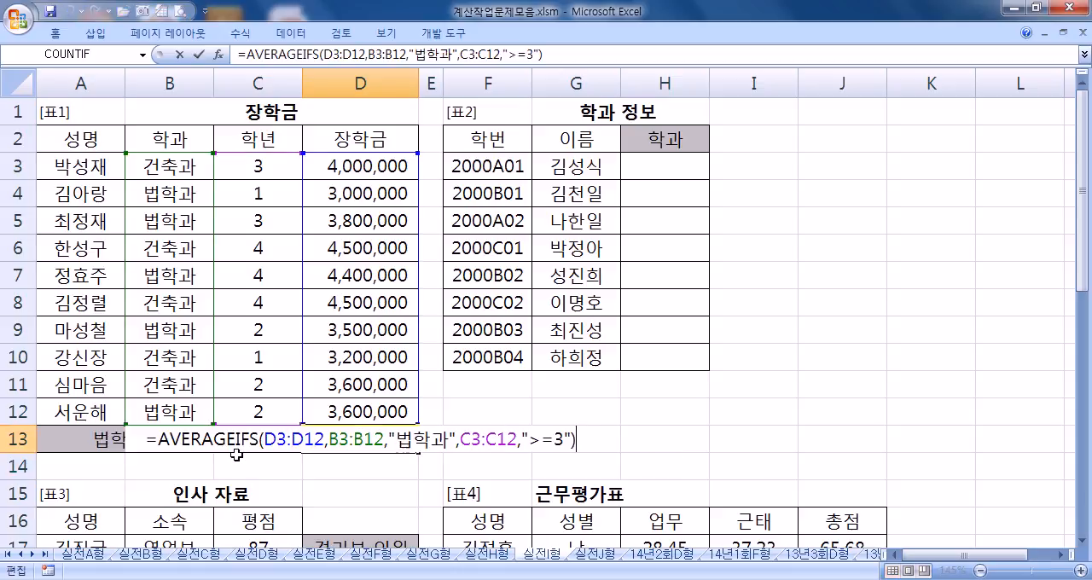
left_click_drag(267, 440, 327, 441)
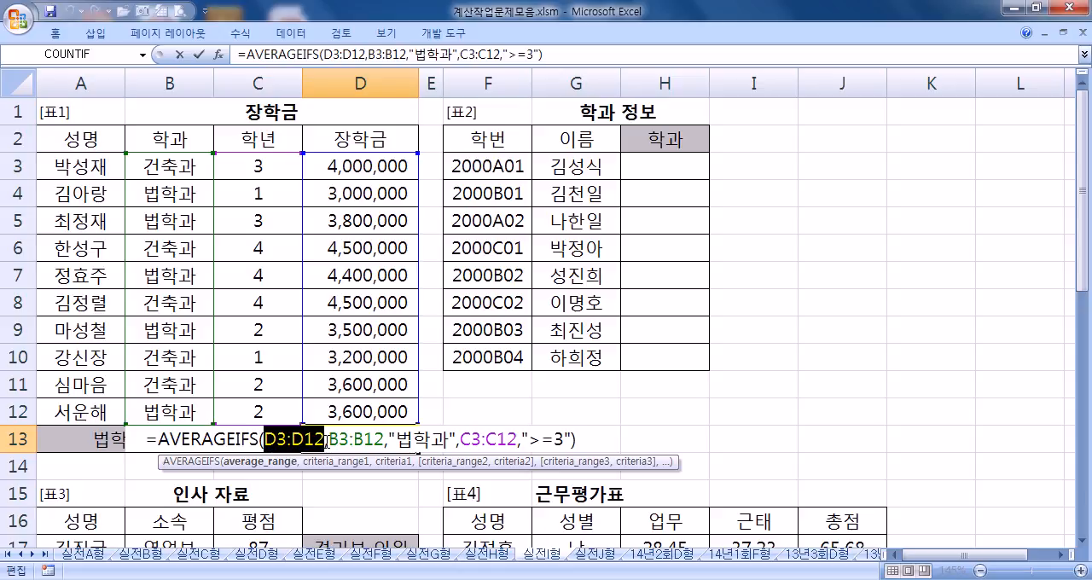
key("Return")
left_click(341, 442)
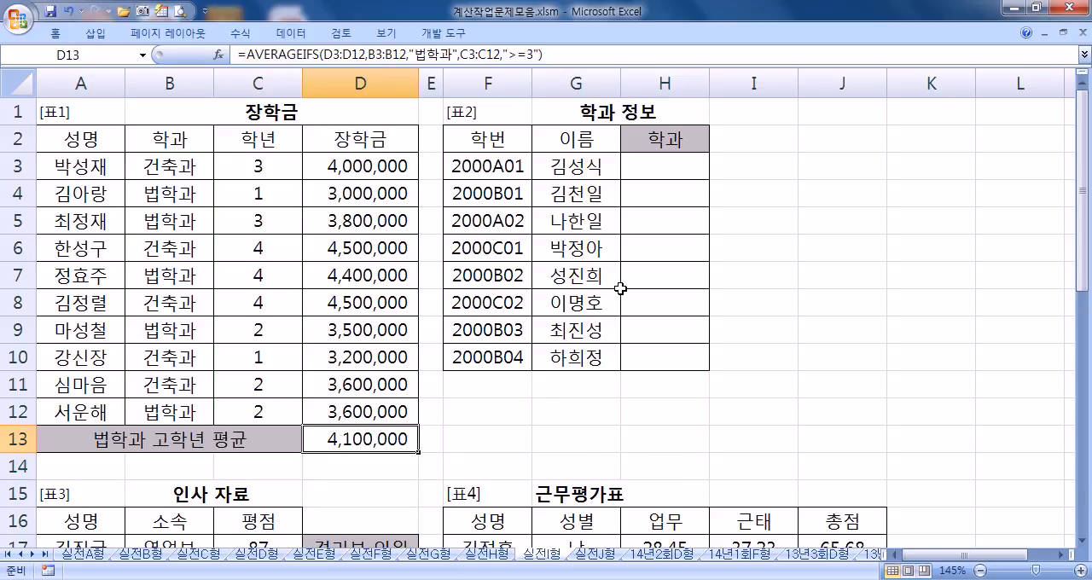
Step: Start a CHOOSE formula in the first 부서명 cell, C28, using RIGHT(A28,1) as the index number
left_click(654, 171)
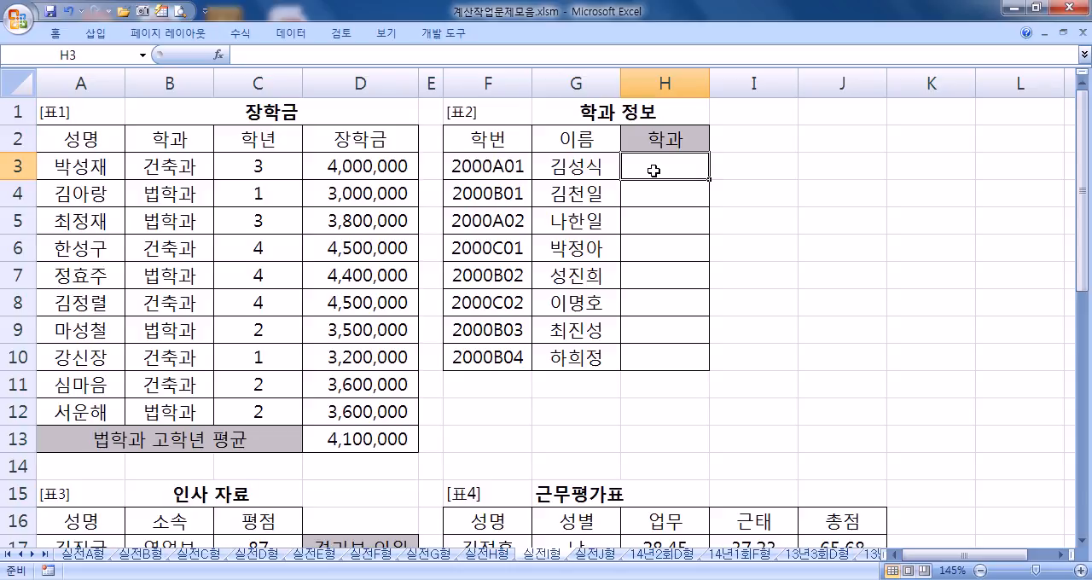
scroll(617, 314, "down", 6)
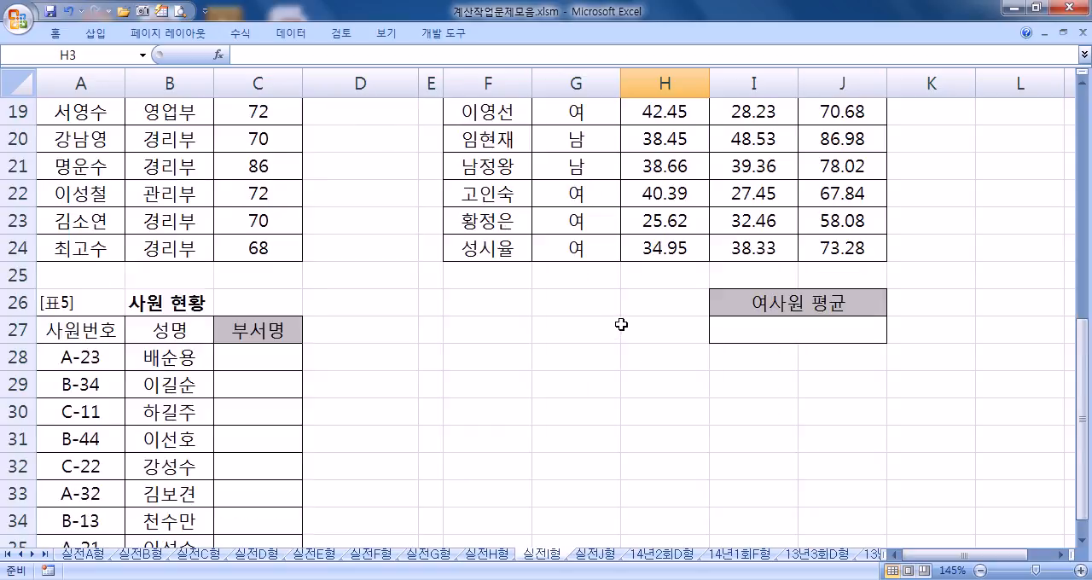
scroll(621, 324, "down", 2)
left_click(247, 194)
type("=쵀ㅐㄴㄷ")
type("(")
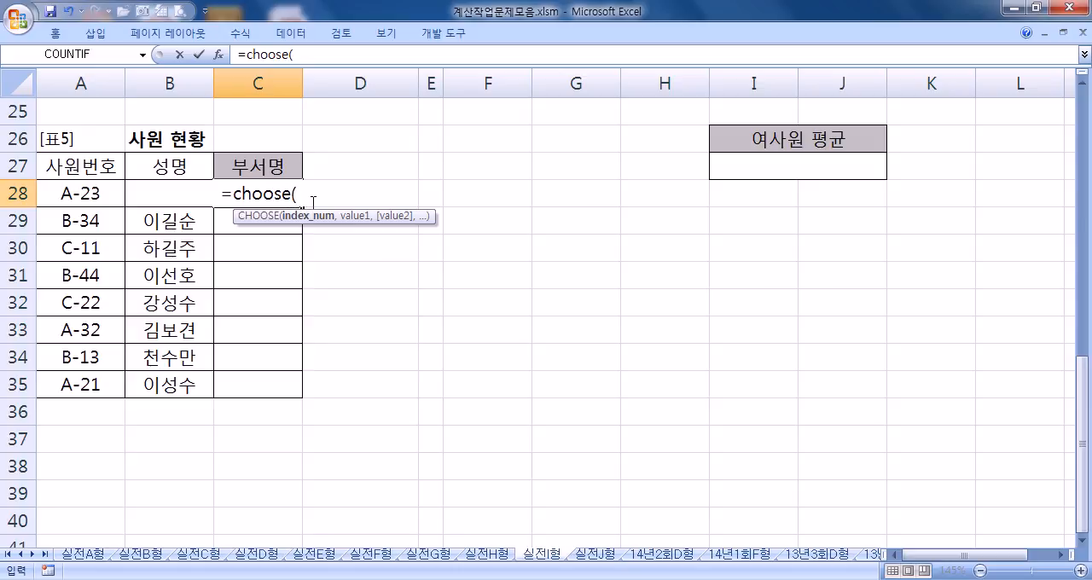
type("RIGHT(")
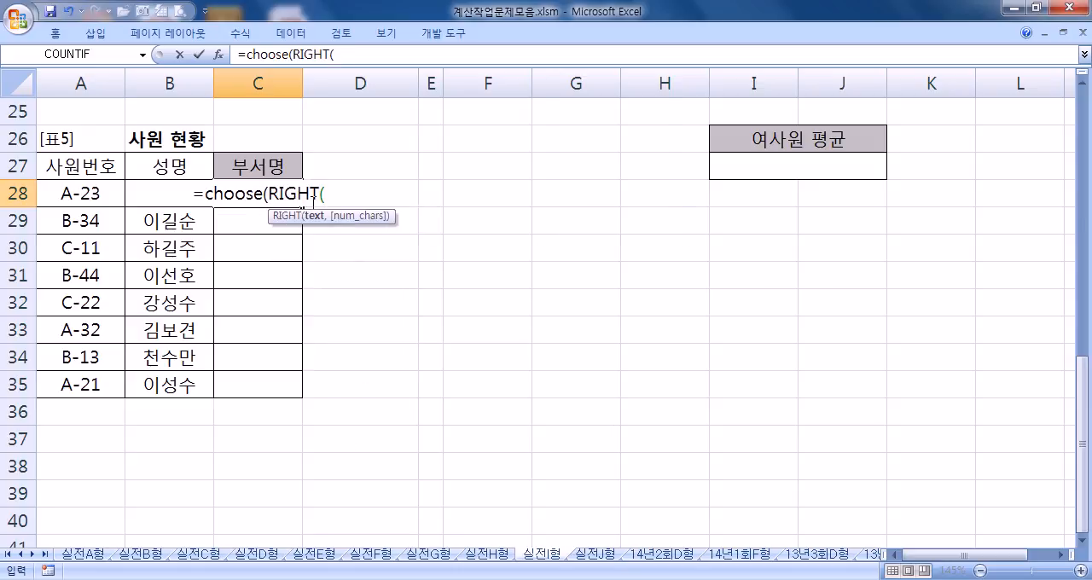
type("A28,1)")
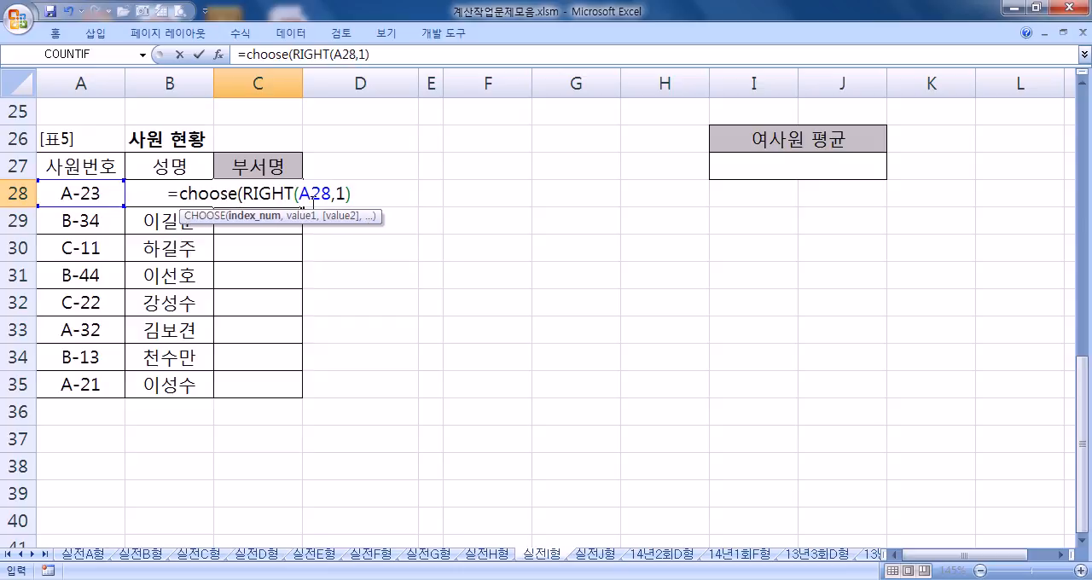
type(",\"")
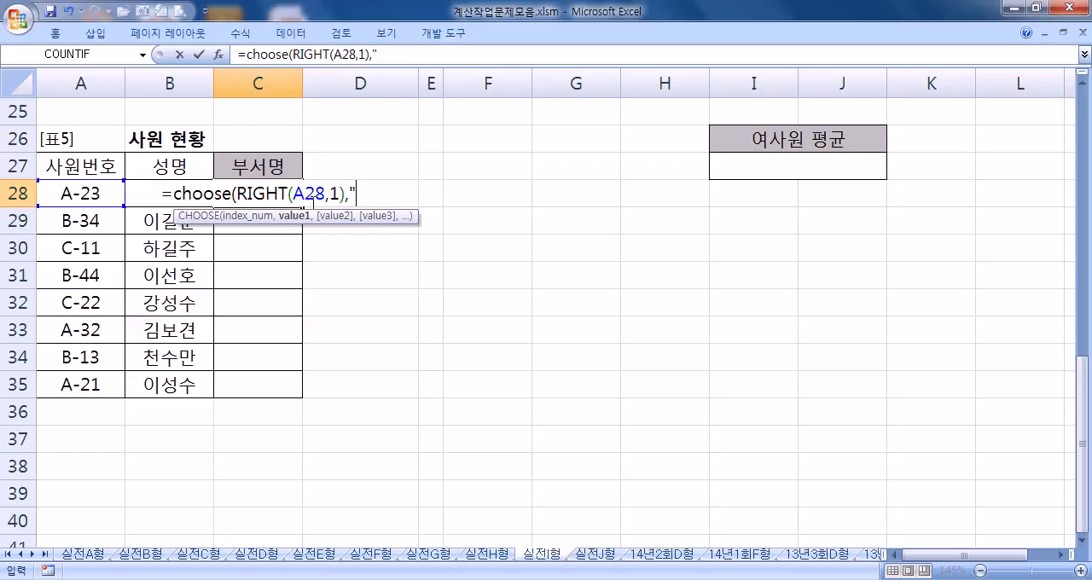
type("촟ㅇ")
Step: Add "총무부", "관리부", "영업부" and "생산부" as the CHOOSE values in C28
key("BackSpace")
key("BackSpace")
type("총")
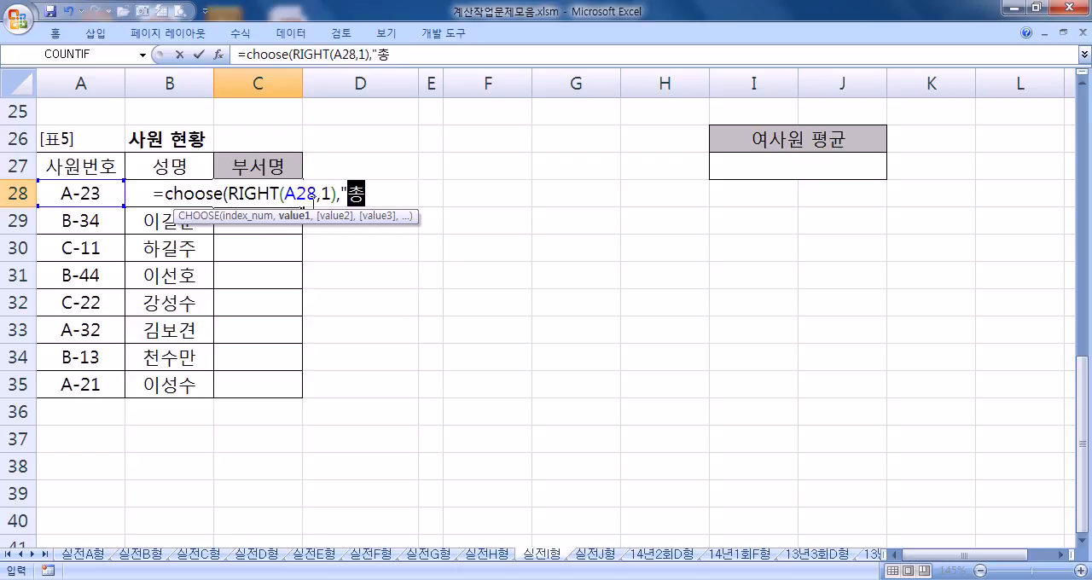
type("무부\",\"ㄱ")
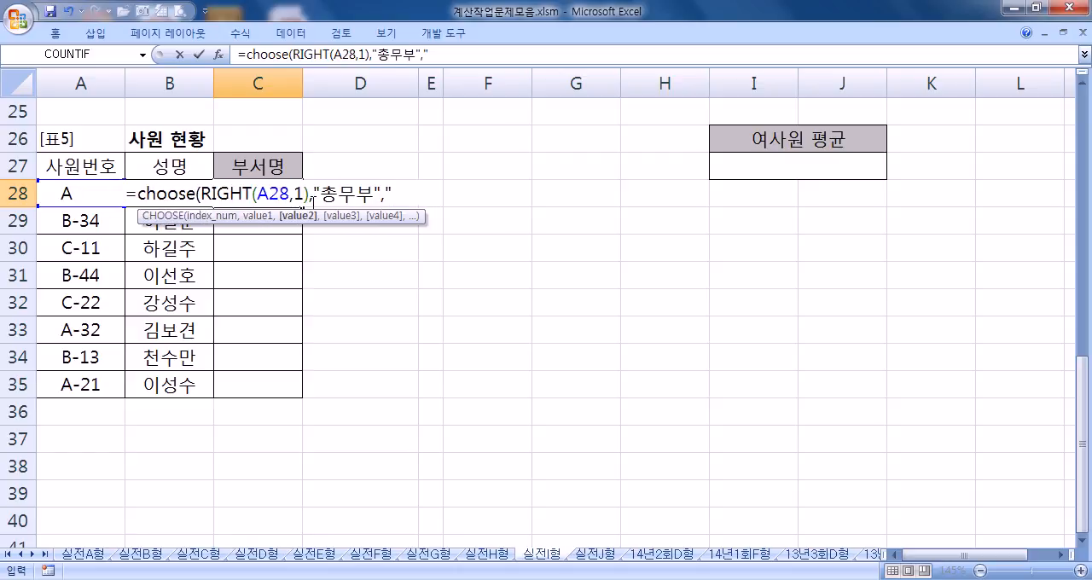
type("관리부\",\"")
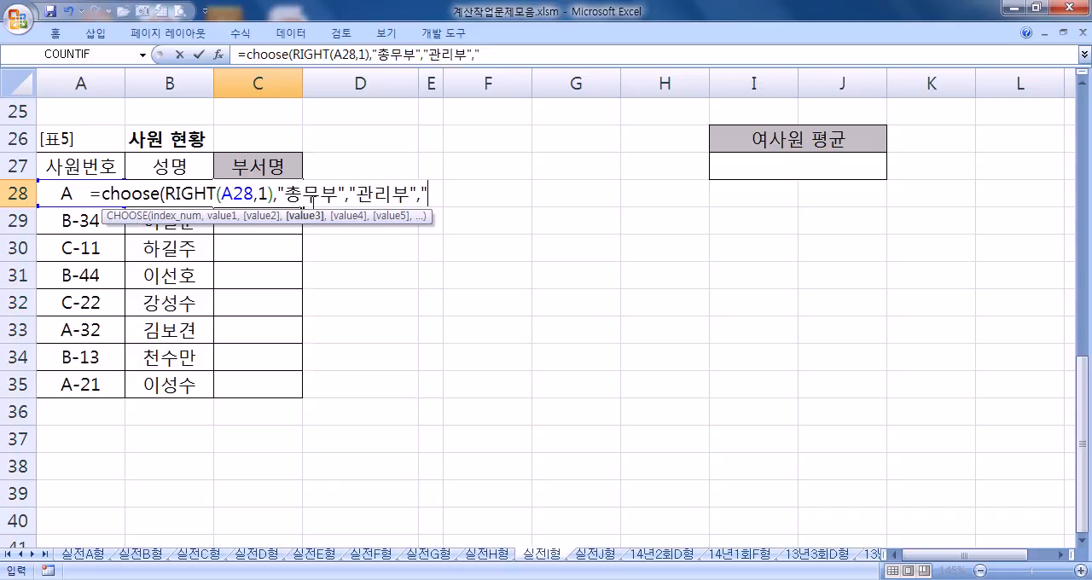
type("영업")
type("부\",\"")
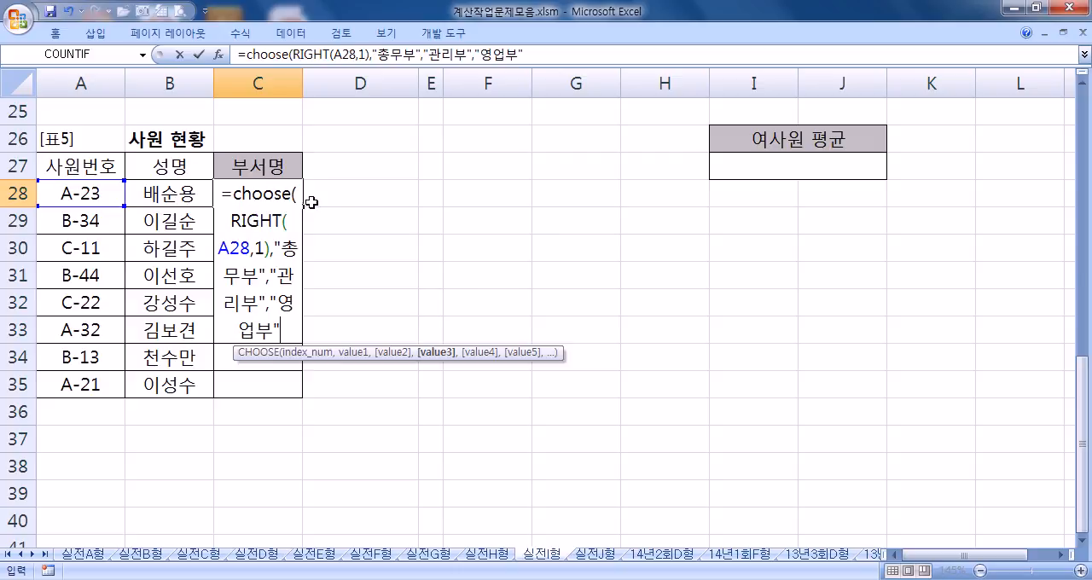
type("생")
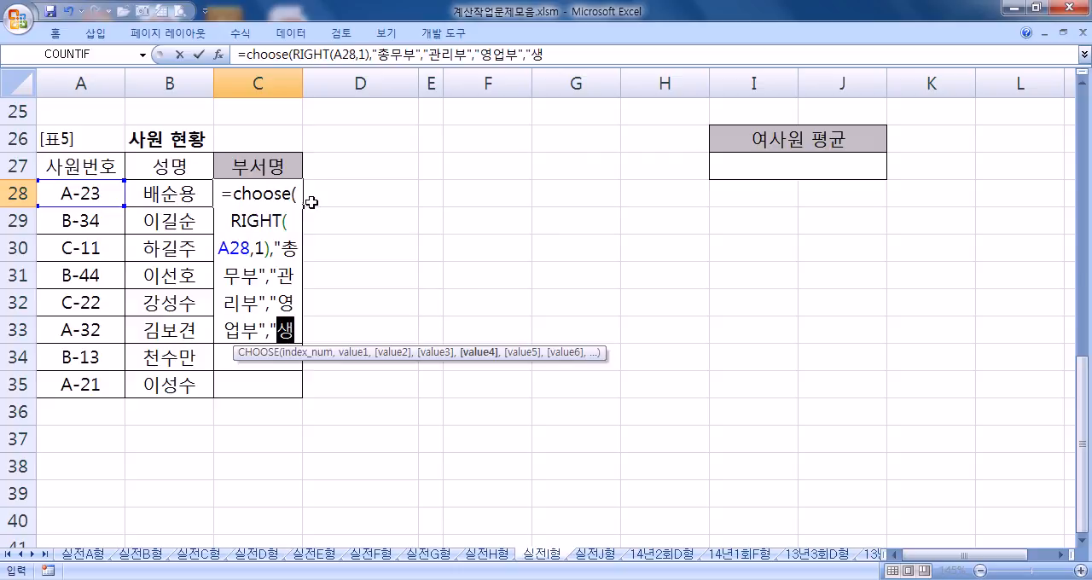
type("산부\"")
Step: Complete the 부서명 formula in C28 and fill it down through C35
key("Return")
key("Return")
key("Up")
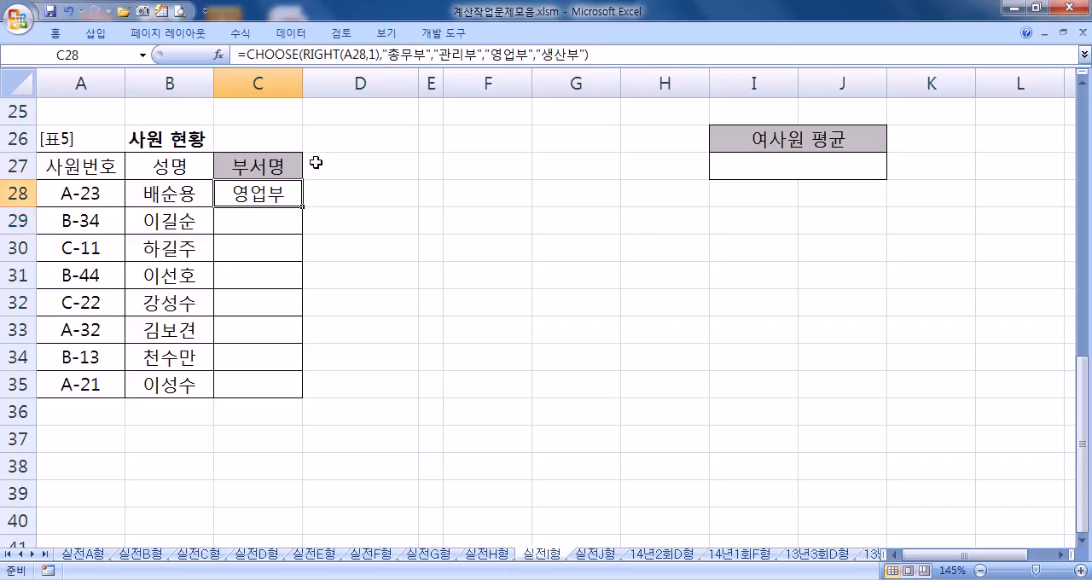
double_click(303, 208)
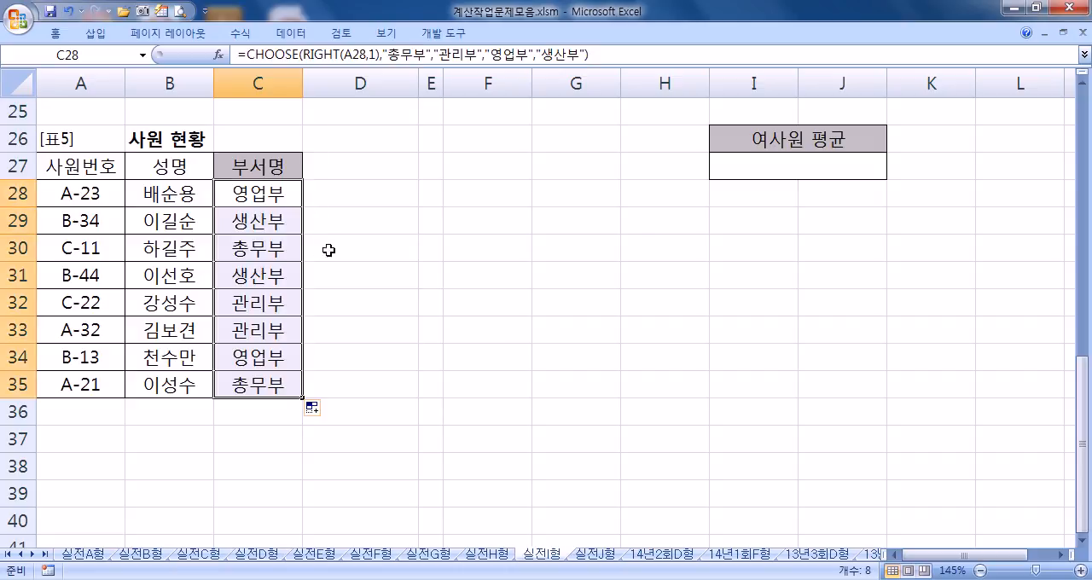
Step: Switch to the 실전J형 sheet and select the first row of 문제1 to 문제5 marks, H15:L15
scroll(354, 243, "up", 2)
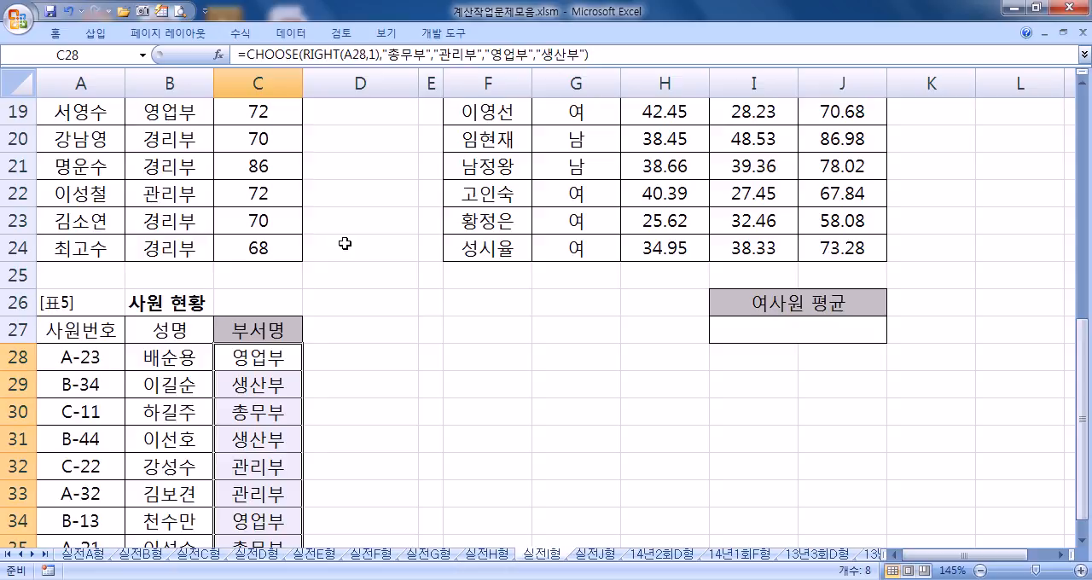
scroll(459, 260, "up", 1)
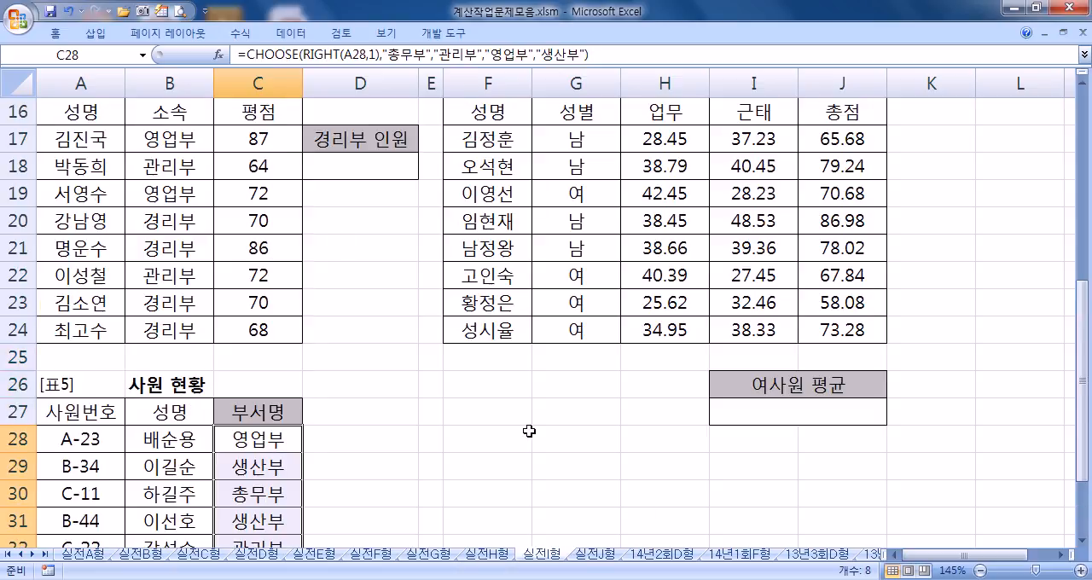
left_click(595, 553)
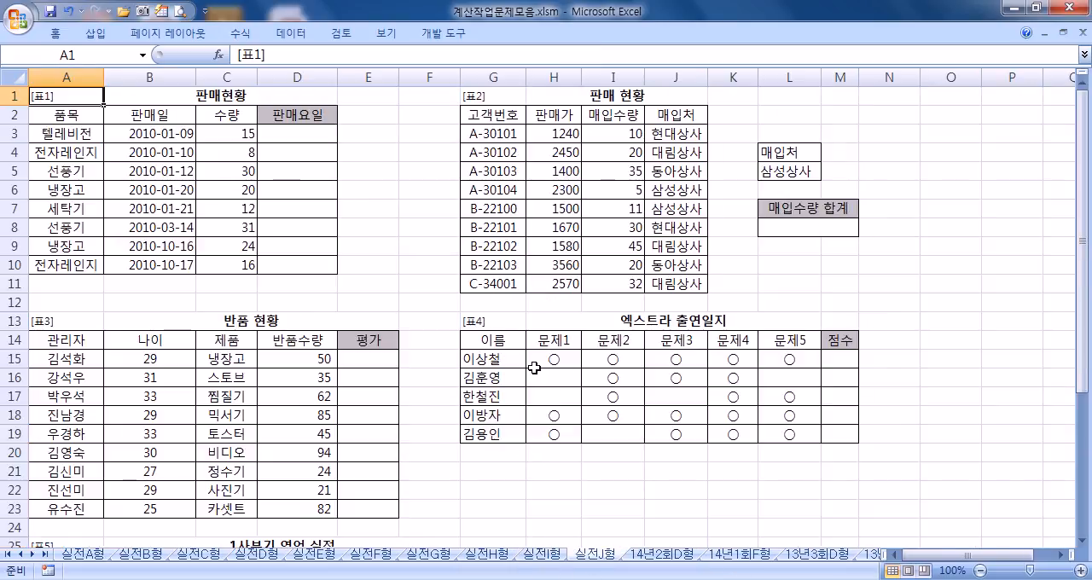
left_click_drag(550, 359, 783, 358)
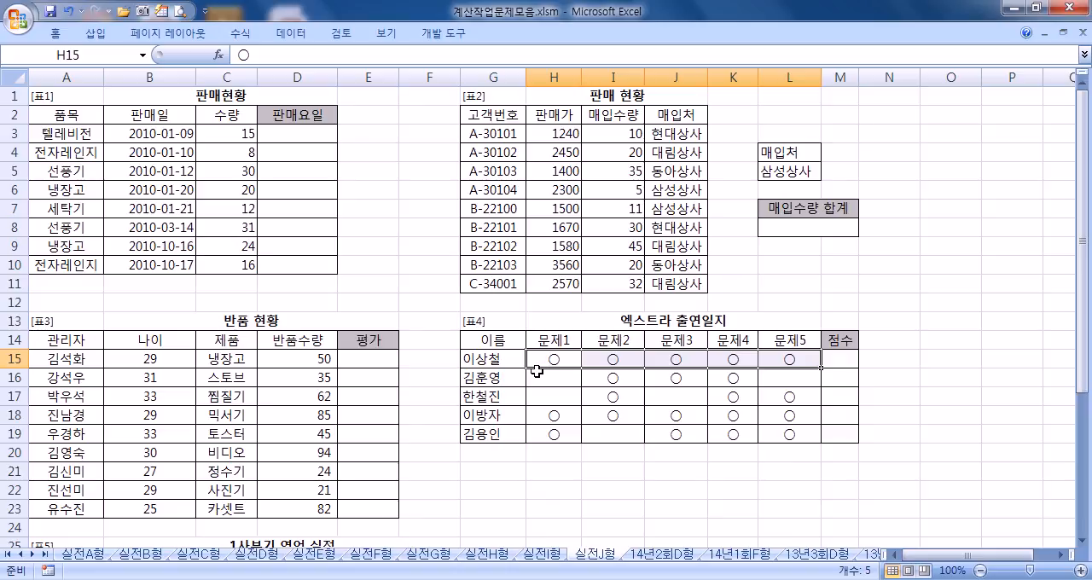
Step: Start a CHOOSE formula in the first 판매요일 cell, D3, of the 판매현황 table
left_click(285, 145)
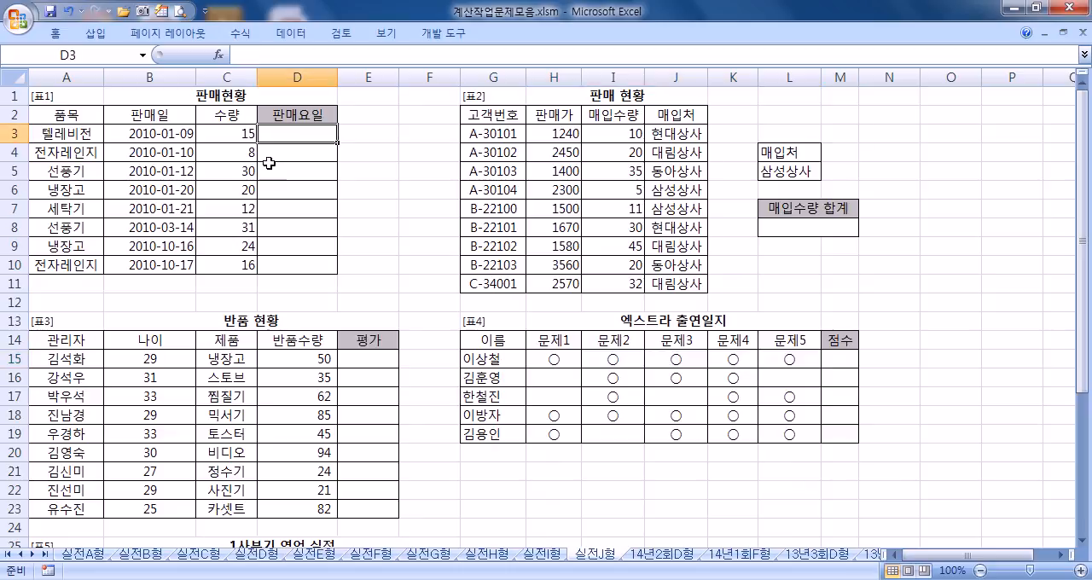
scroll(178, 207, "up", 5)
key("Home")
scroll(173, 207, "up", 1)
left_click(521, 190)
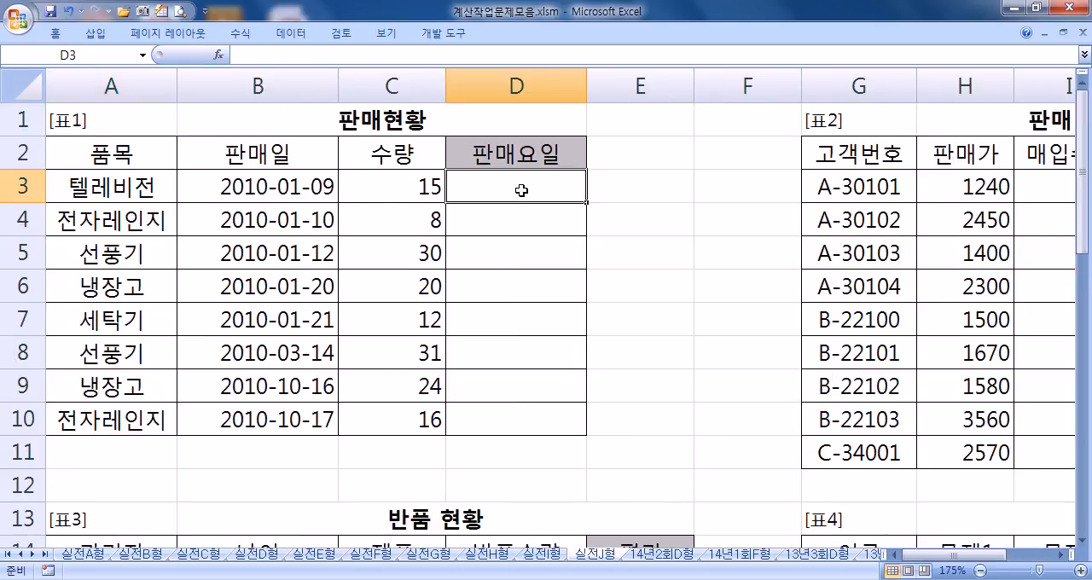
type("=")
type("쵀ㅐ")
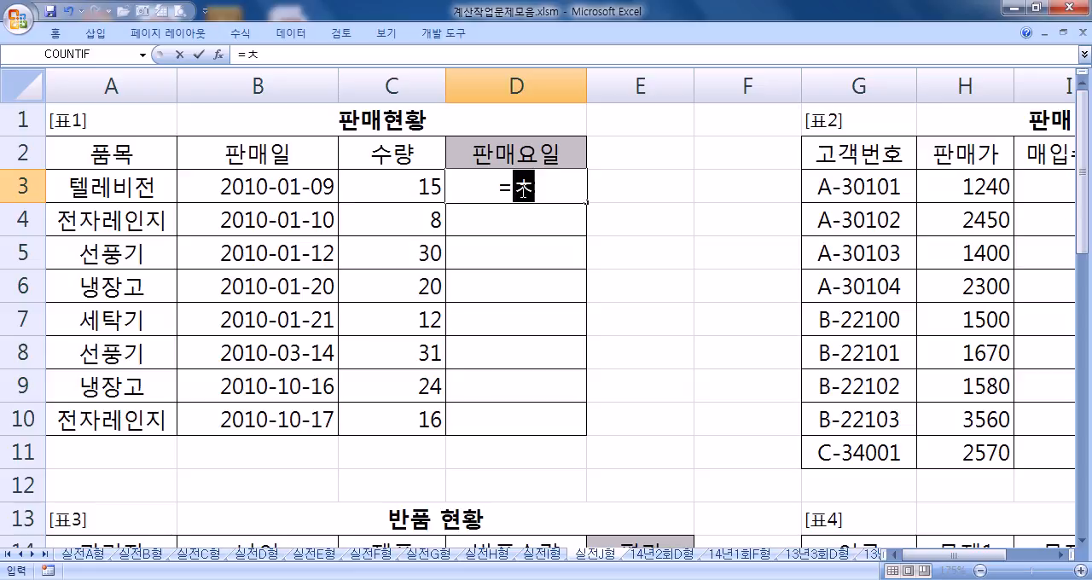
key("BackSpace")
key("BackSpace")
type("C")
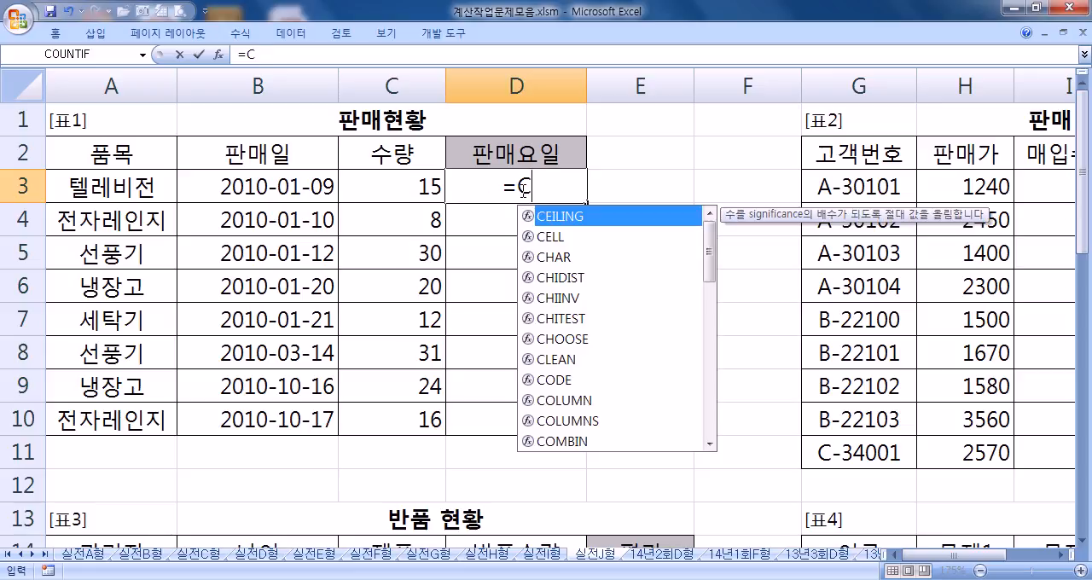
type("HOOSE(WEEKDAY(")
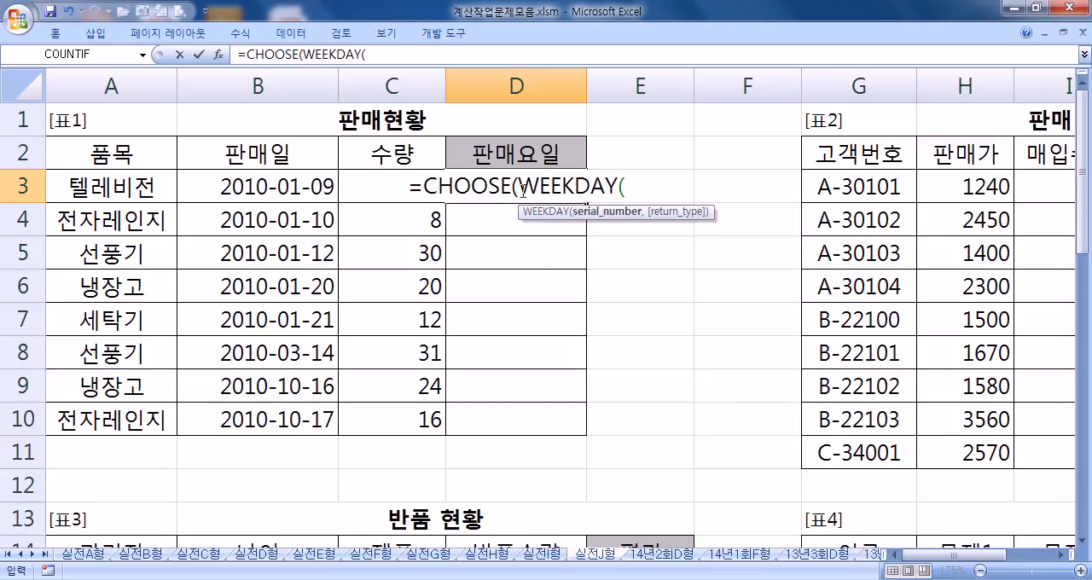
Step: Nest WEEKDAY(B3,1) as the index number of the CHOOSE formula in D3
left_click(206, 183)
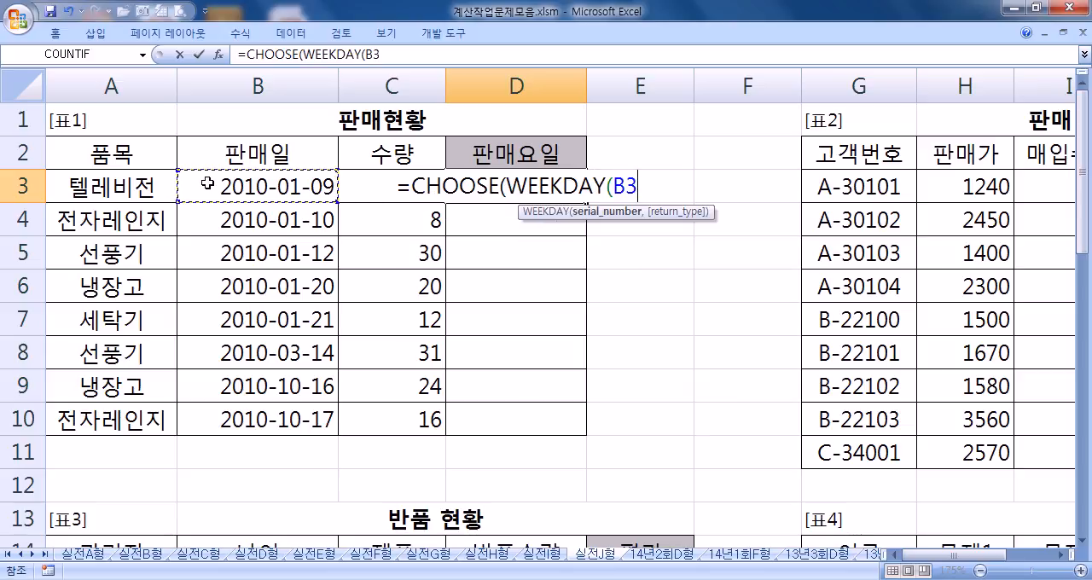
type(",1),")
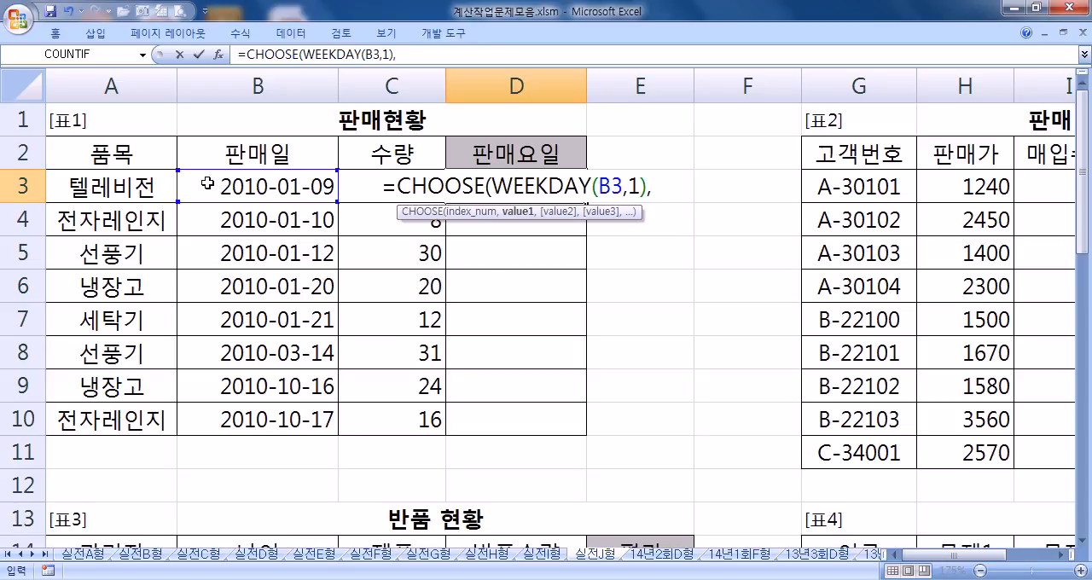
type("\"일요일")
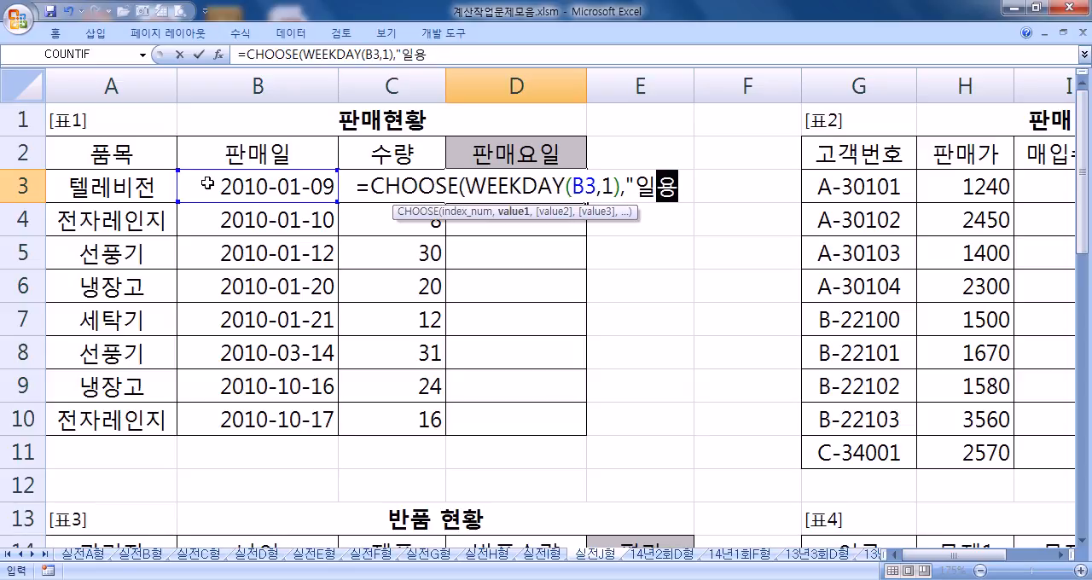
type("\",\"\"")
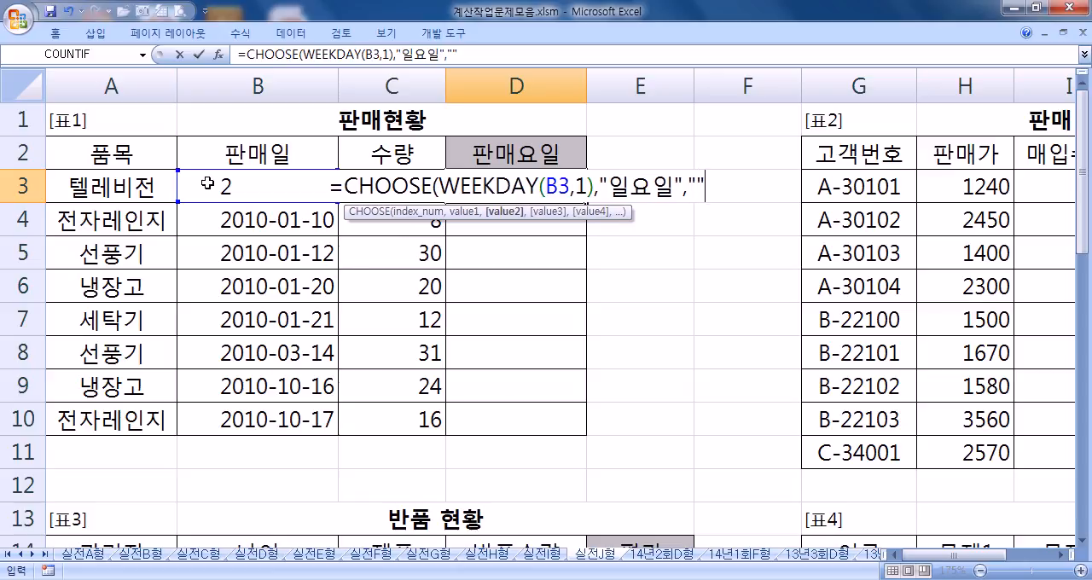
type(",\"\",\"\",")
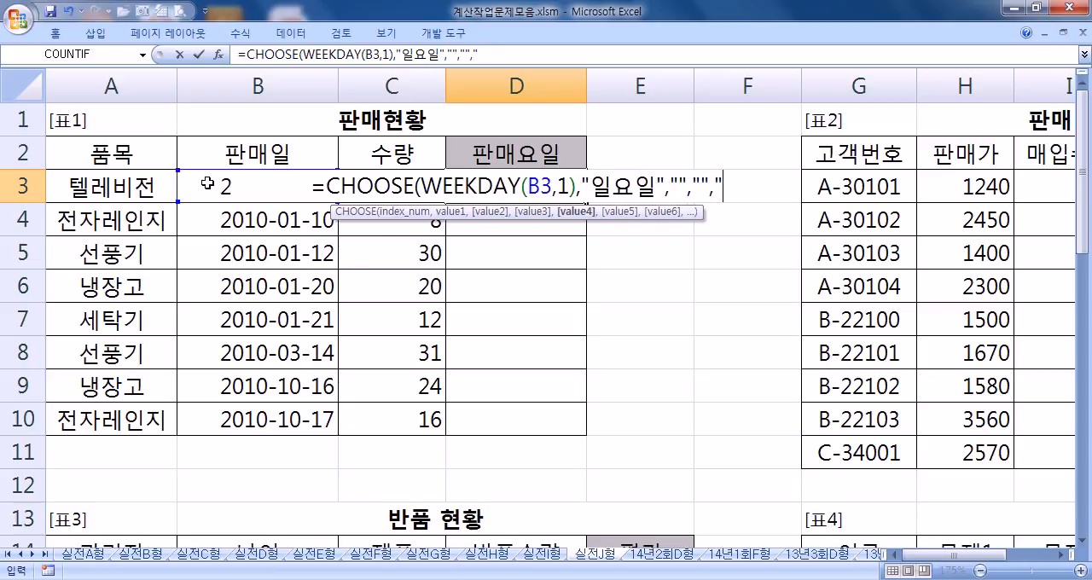
type("\"\",\"\",")
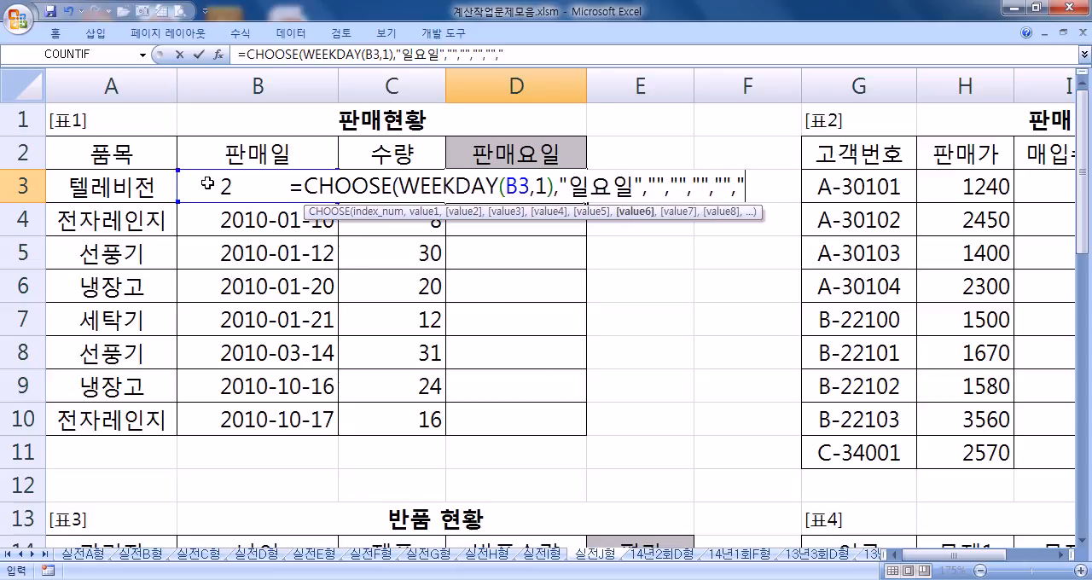
type("\"토요일\"")
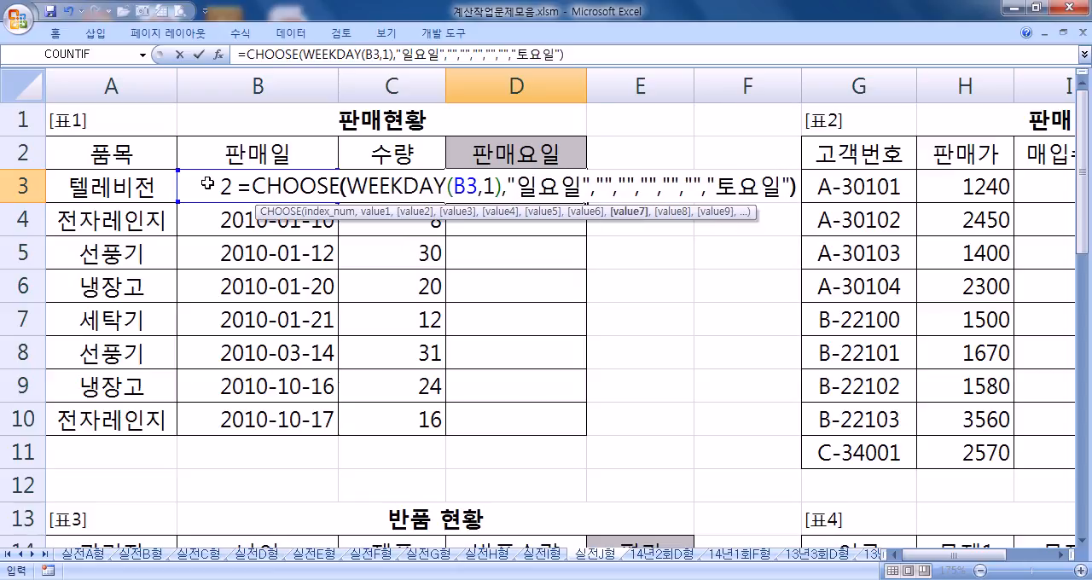
Step: Enter the 판매요일 formula in D3 and fill it down through D10
key("Return")
key("Up")
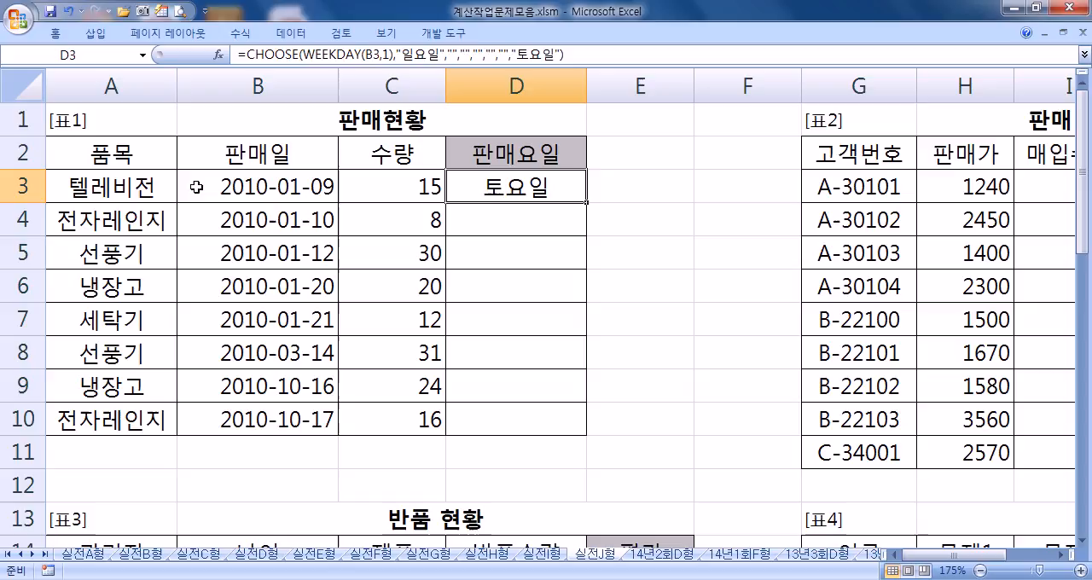
double_click(586, 202)
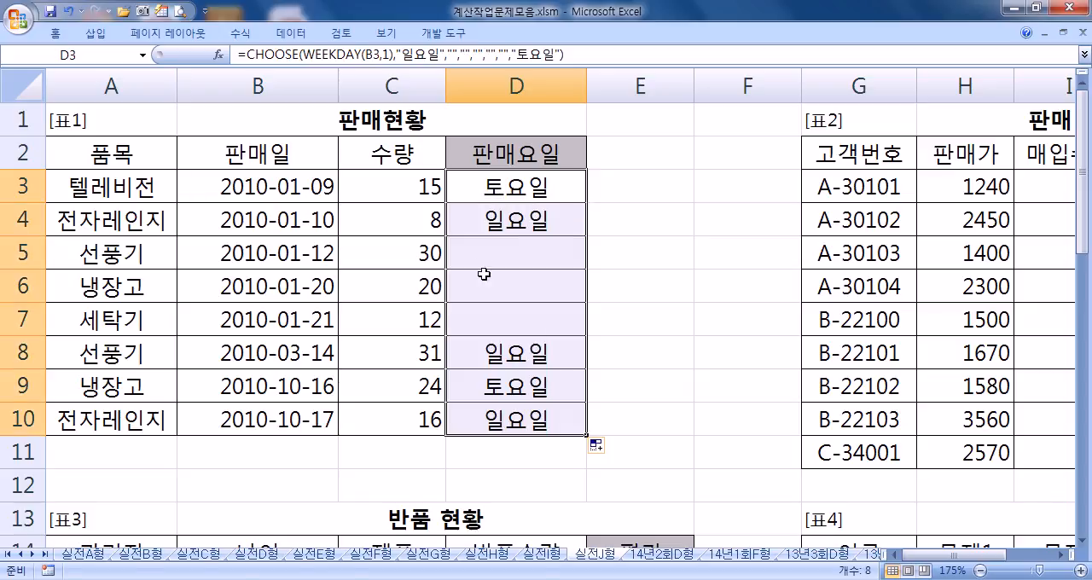
left_click(467, 190)
left_click(571, 54)
left_click_drag(190, 83, 184, 36)
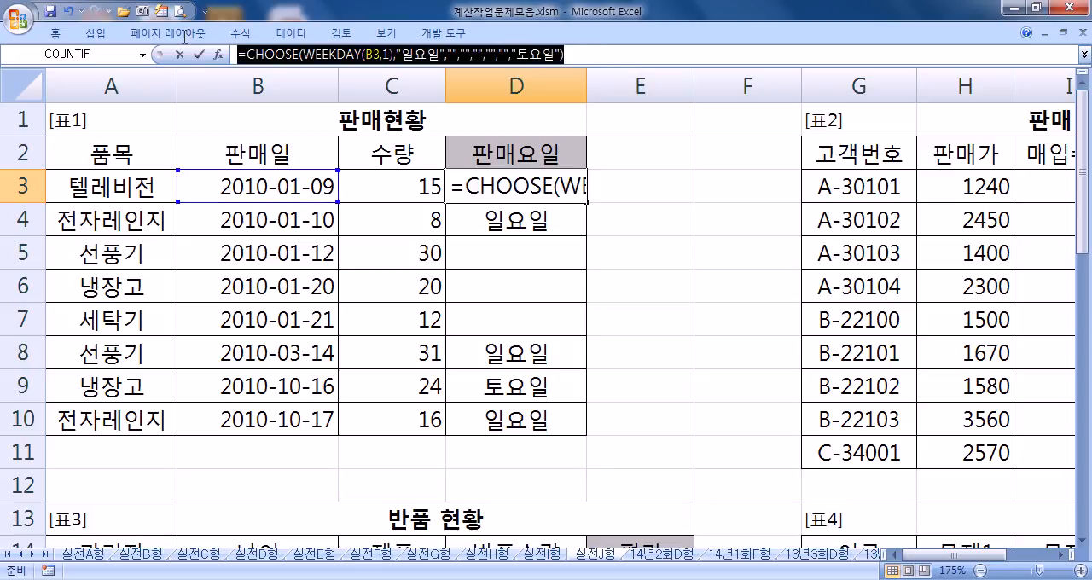
key("Escape")
left_click(623, 186)
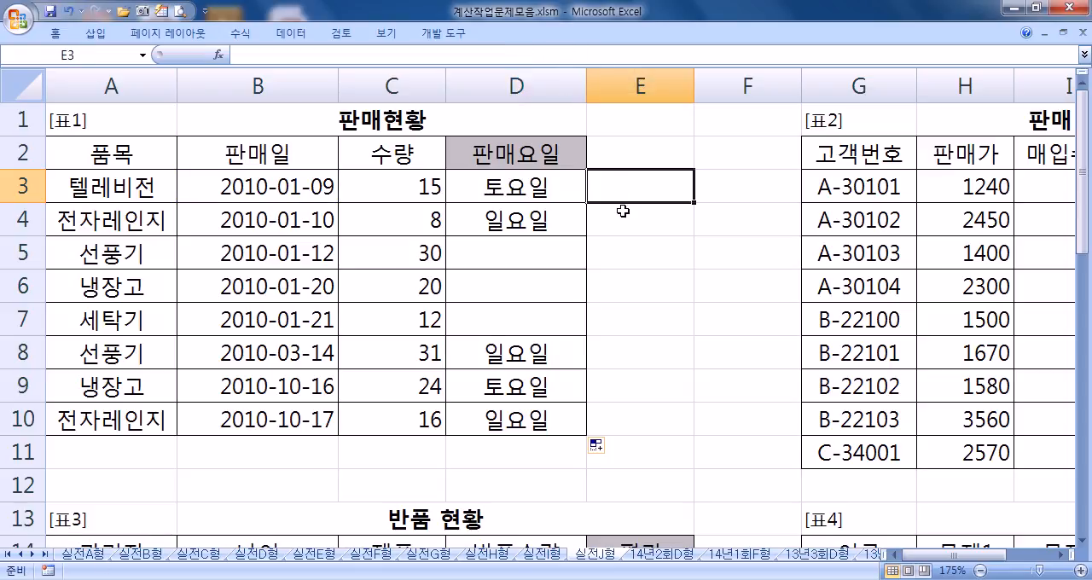
key("F2")
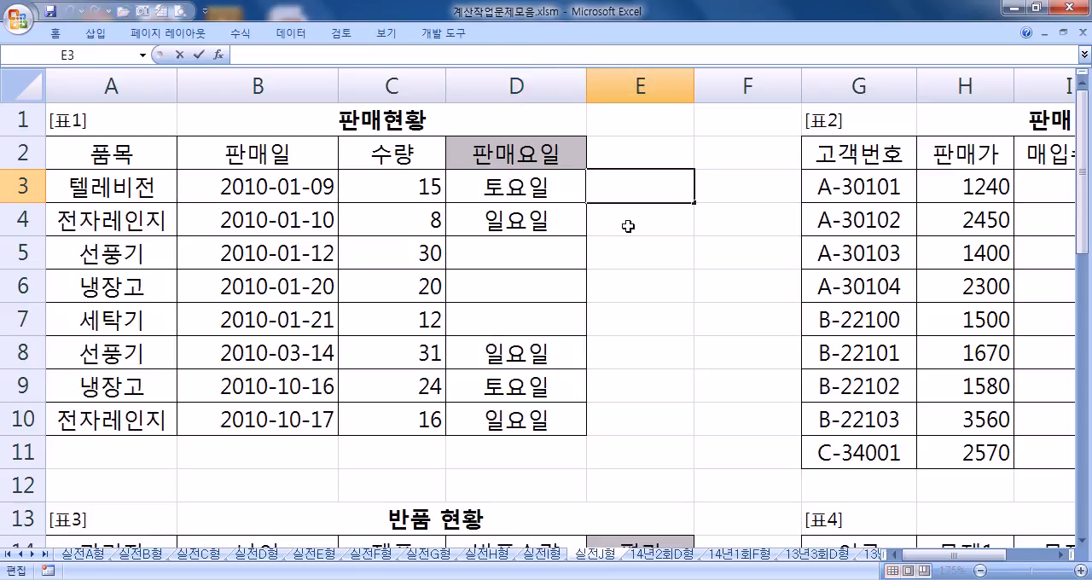
Step: Copy the 판매요일 formula text from D3 into E3 and change its WEEKDAY return type to 2
left_click(556, 194)
key("F2")
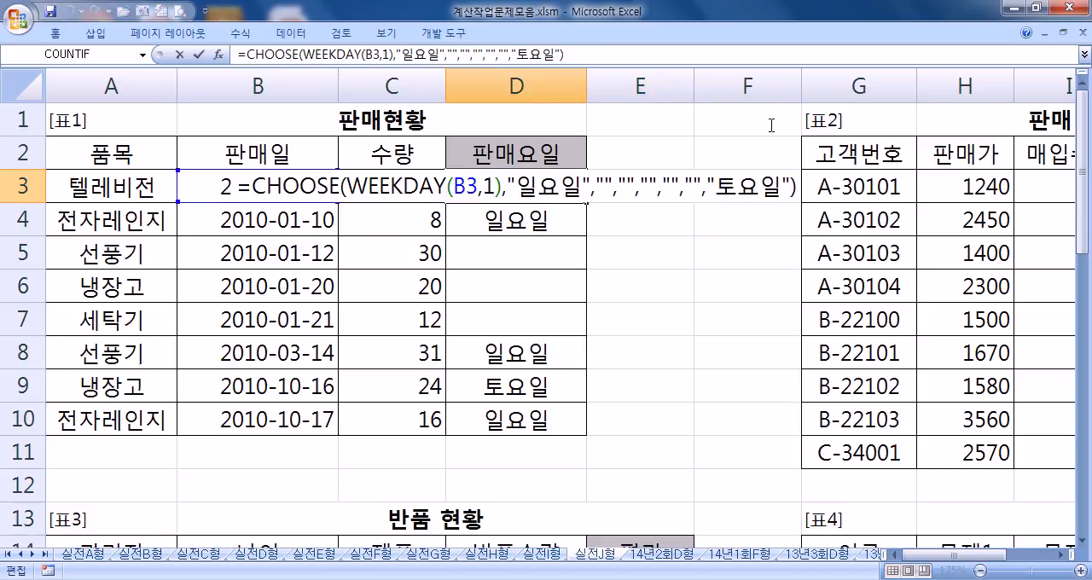
left_click_drag(238, 186, 815, 186)
key("ctrl+c")
key("Escape")
left_click(631, 193)
key("ctrl+v")
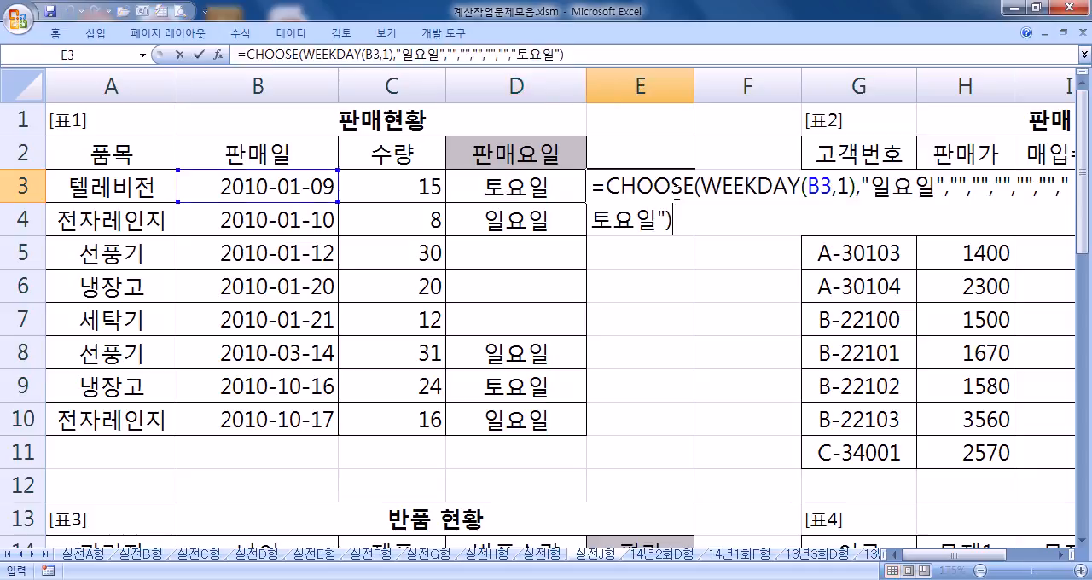
double_click(842, 188)
type("2")
Step: Edit the CHOOSE values in E3 so that five empty strings "" come before "토요일", without the leading "일요일"
left_click(869, 186)
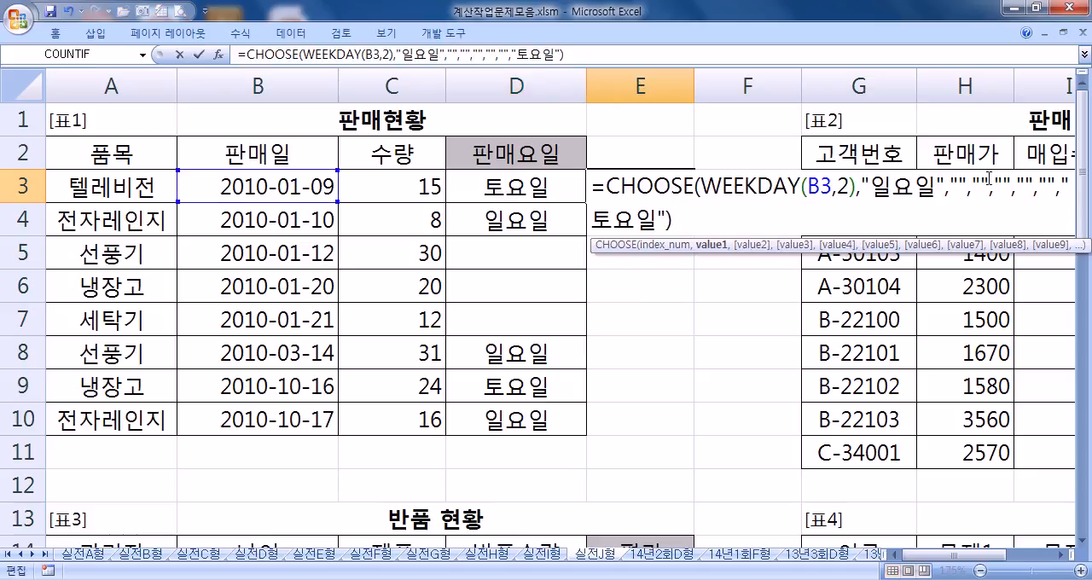
type("우")
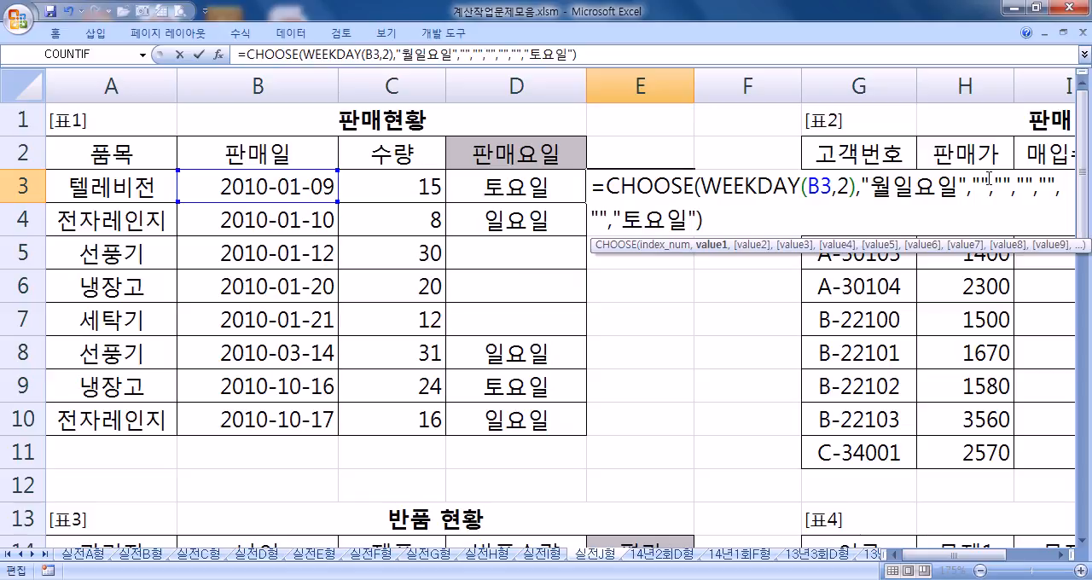
key("BackSpace")
key("BackSpace")
key("Delete")
key("Delete")
key("Delete")
key("Right")
key("Right")
key("Right")
key("Right")
key("Right")
key("Right")
key("Right")
key("Right")
key("Right")
key("Right")
key("Right")
key("Right")
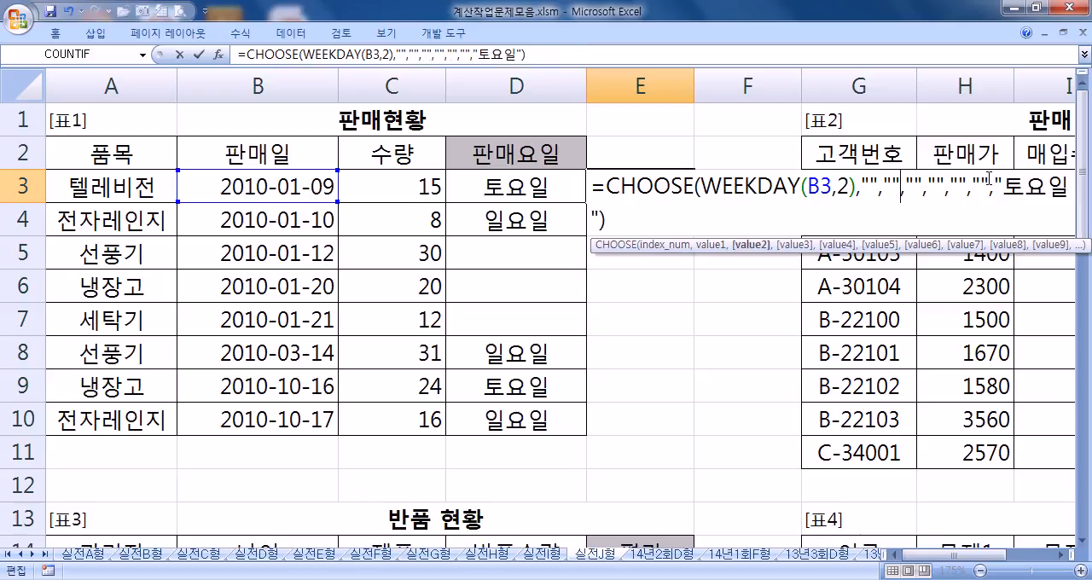
key("Right")
key("Right")
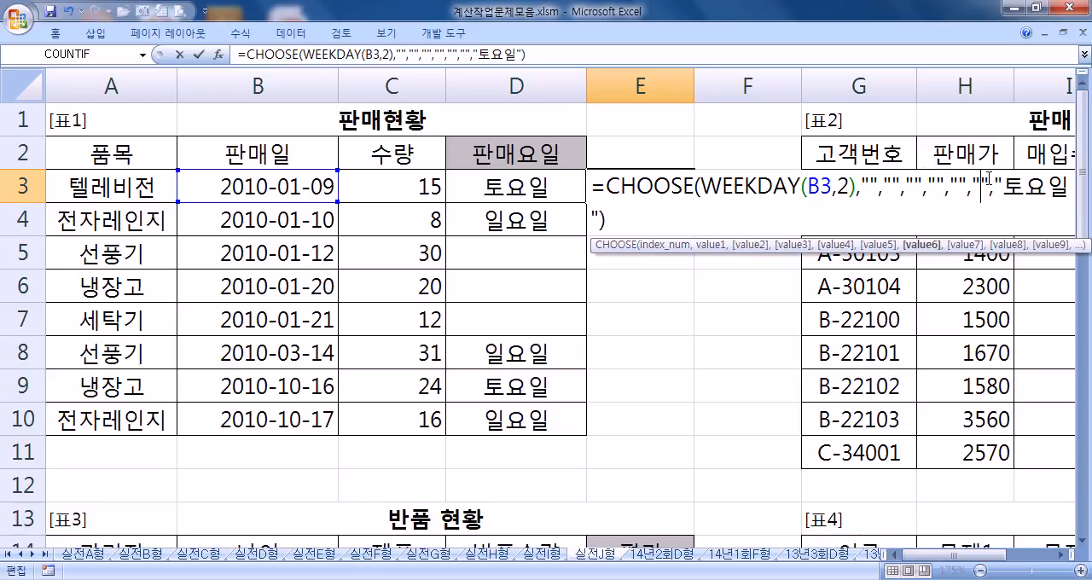
key("Delete")
key("Delete")
key("Delete")
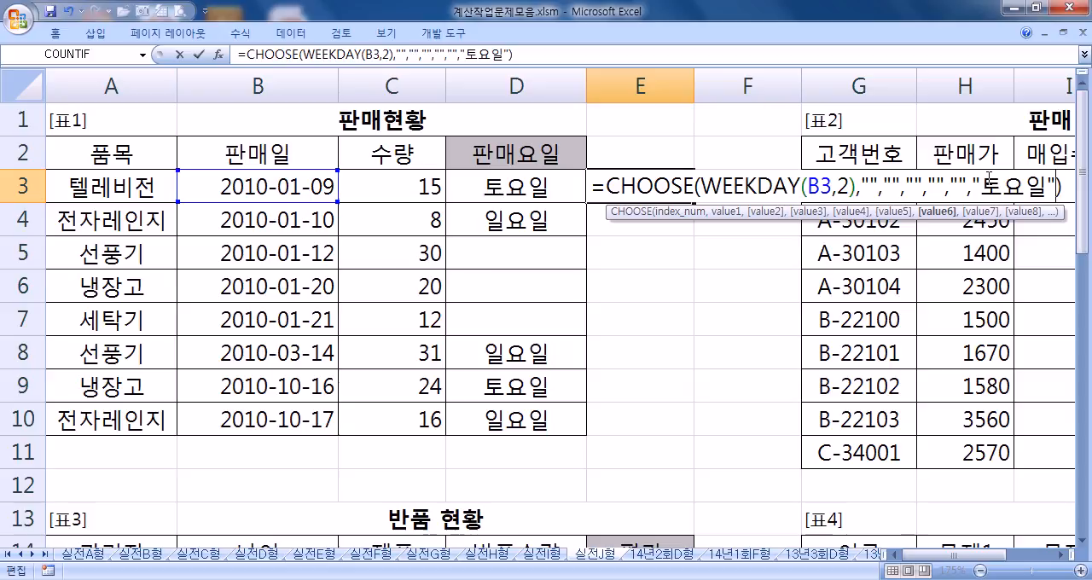
Step: Append "일요일" as the last CHOOSE value in E3, enter the formula and fill it down through E10
type(",\"일요")
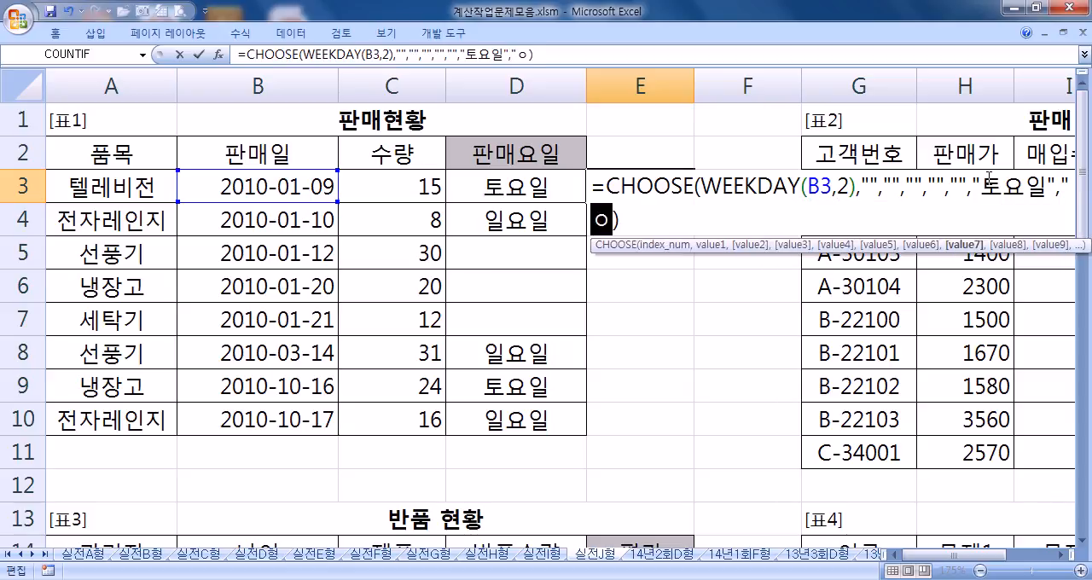
type("일\"")
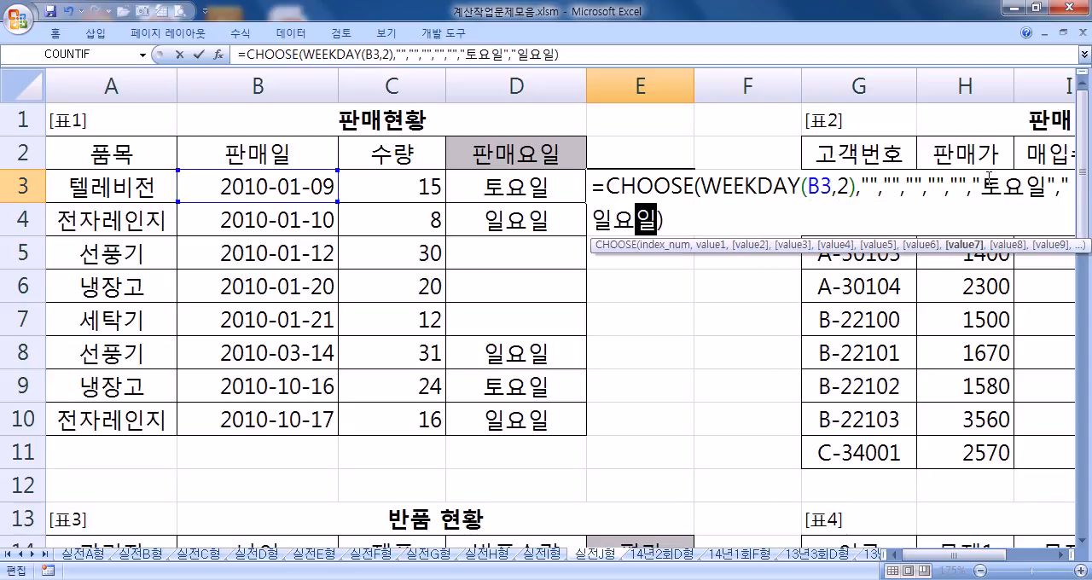
key("Return")
key("Up")
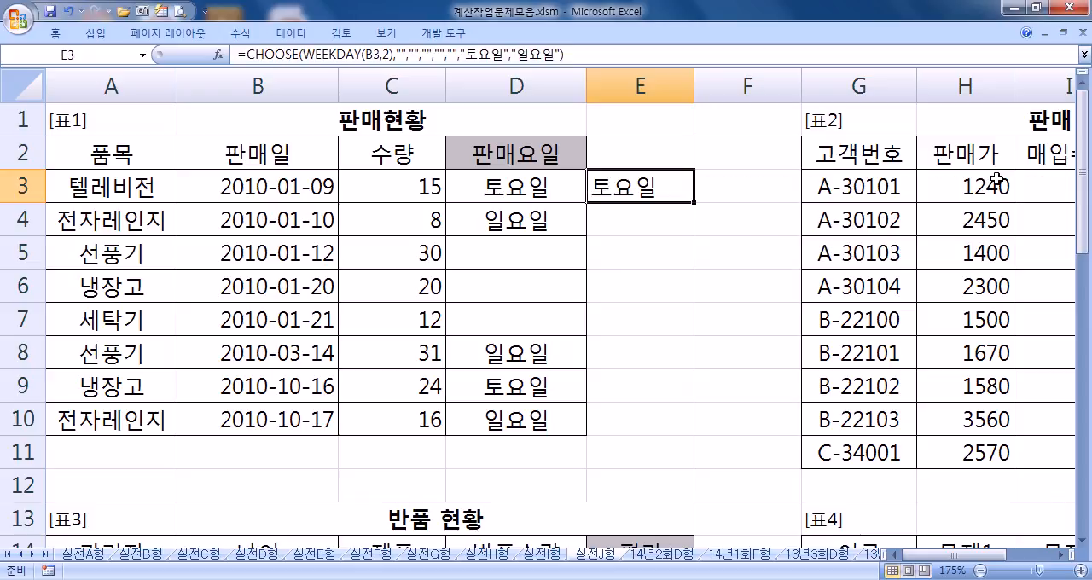
double_click(693, 203)
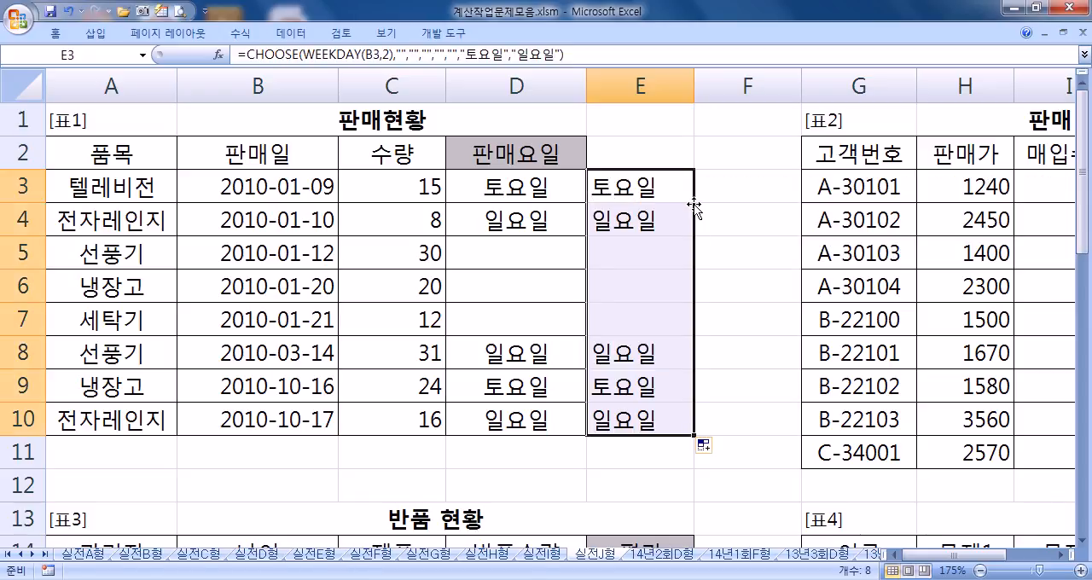
left_click(671, 183)
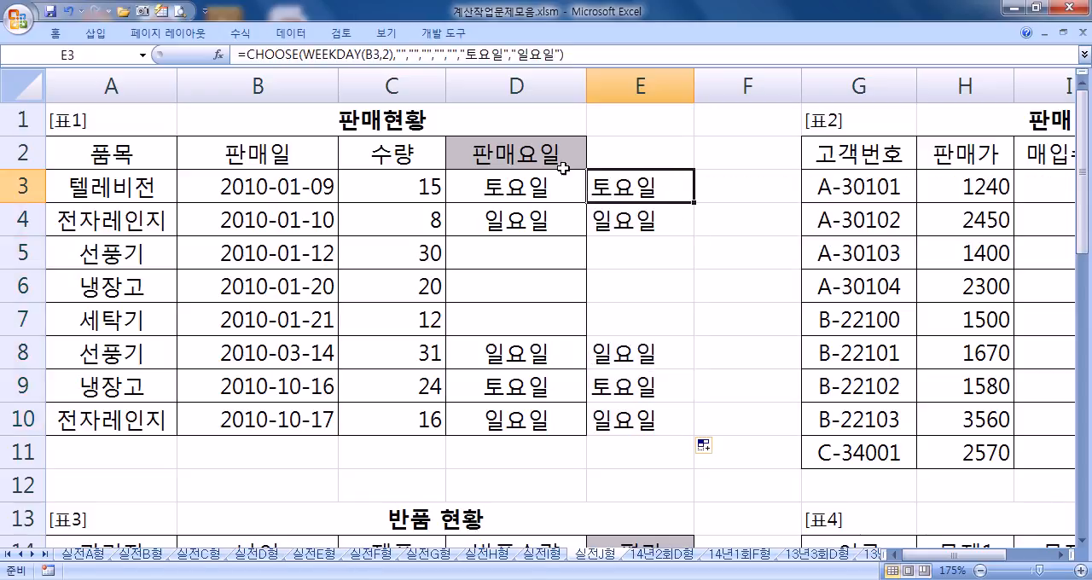
Step: Copy the formula text of D3 and paste it as the first line of a new Notepad (메모장) document
left_click(540, 182)
left_click_drag(582, 54, 182, 54)
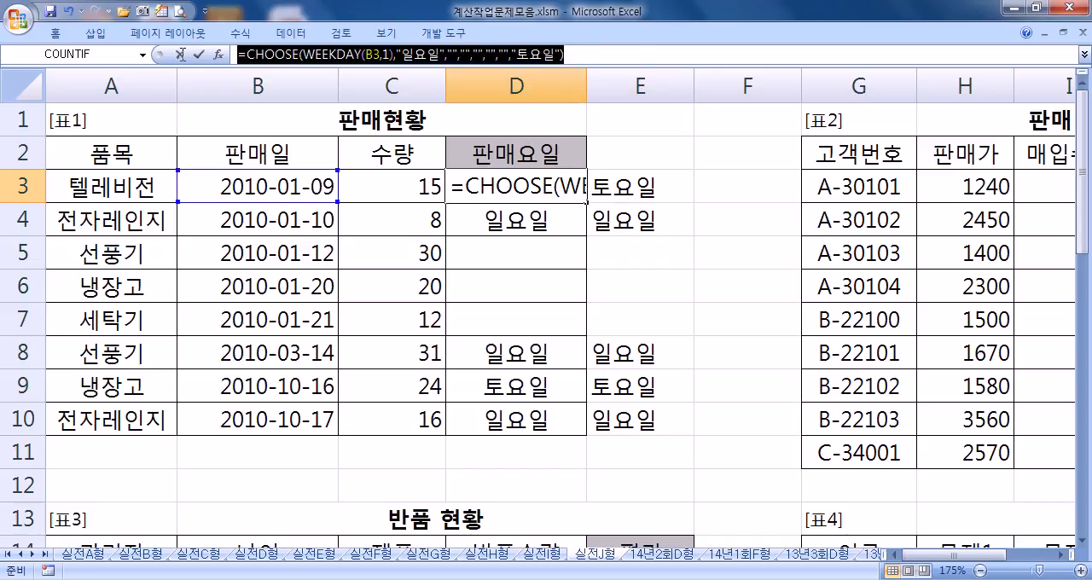
key("ctrl+c")
left_click(21, 578)
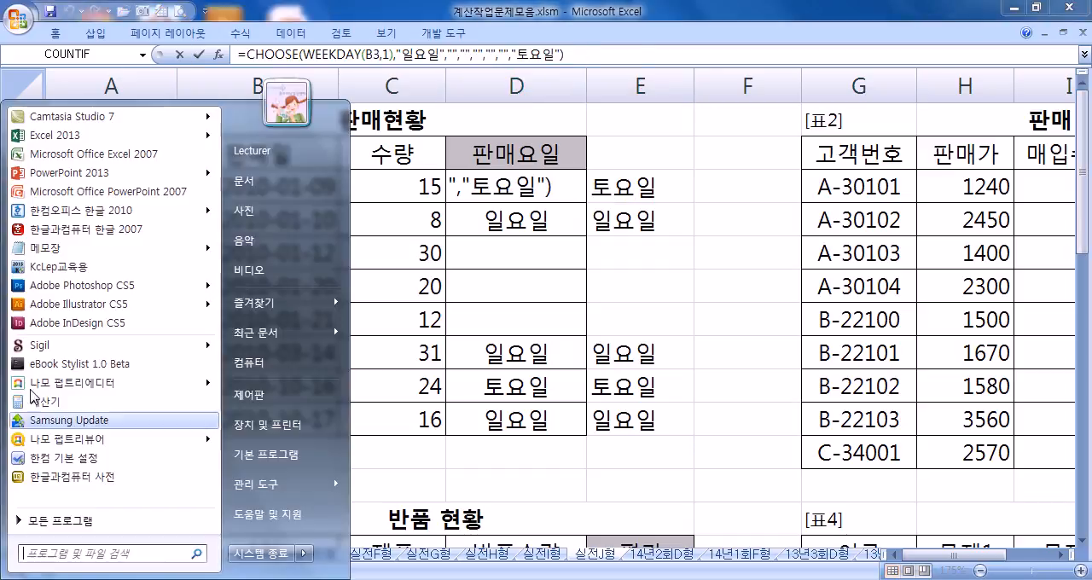
left_click(46, 249)
key("ctrl+v")
left_click_drag(464, 172, 719, 29)
key("Return")
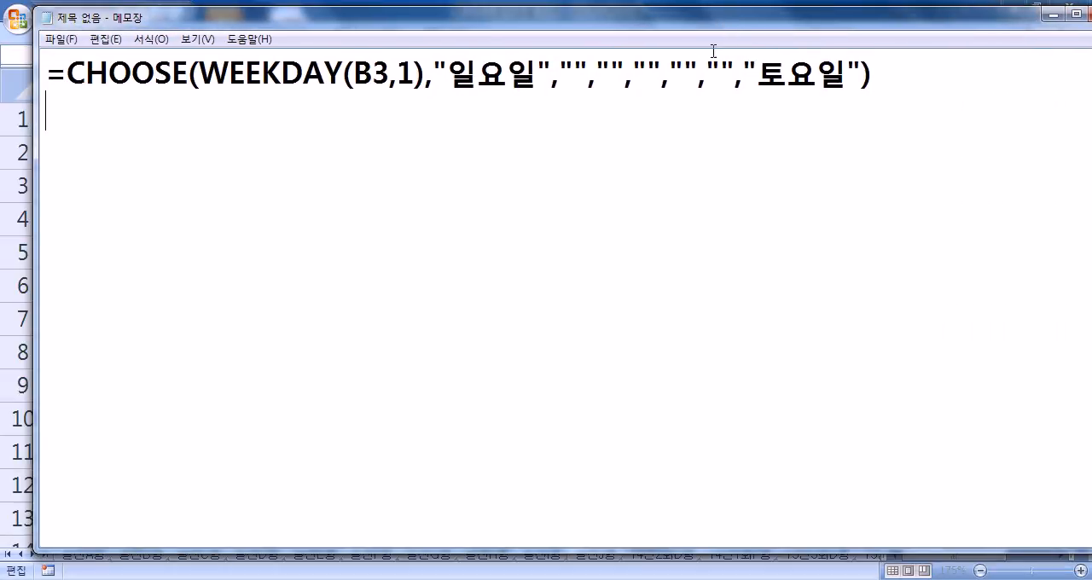
Step: Copy the formula text of E3 from Excel and paste it into Notepad on the line below the D3 formula
key("alt+Tab")
left_click(635, 175)
left_click_drag(607, 59, 181, 62)
key("ctrl+c")
key("alt+Tab")
key("ctrl+v")
key("Return")
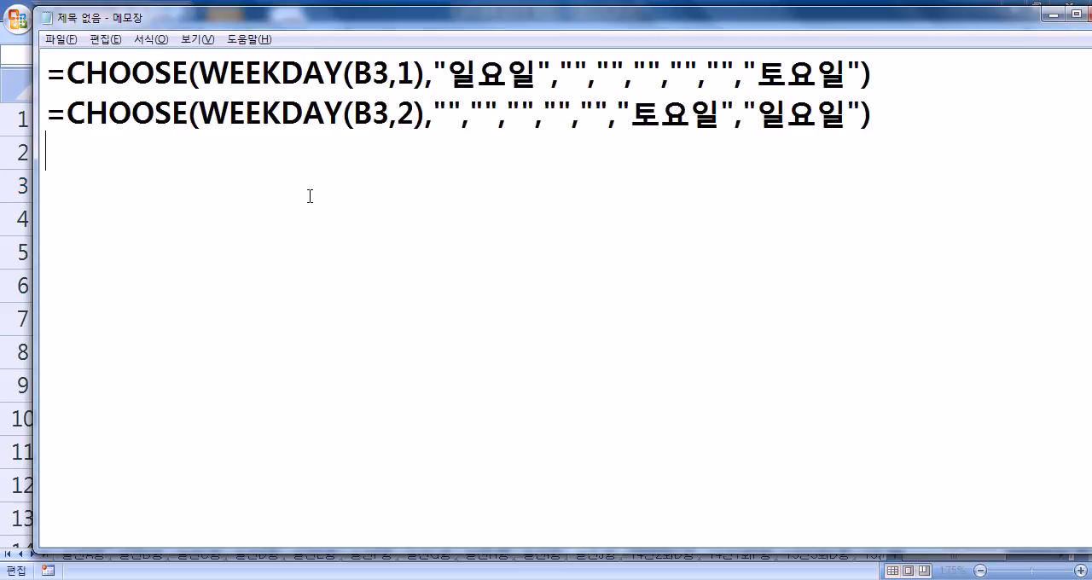
Step: Compare the WEEKDAY return types and the order of the CHOOSE values in the two pasted formulas
left_click(397, 78)
left_click_drag(397, 78, 414, 78)
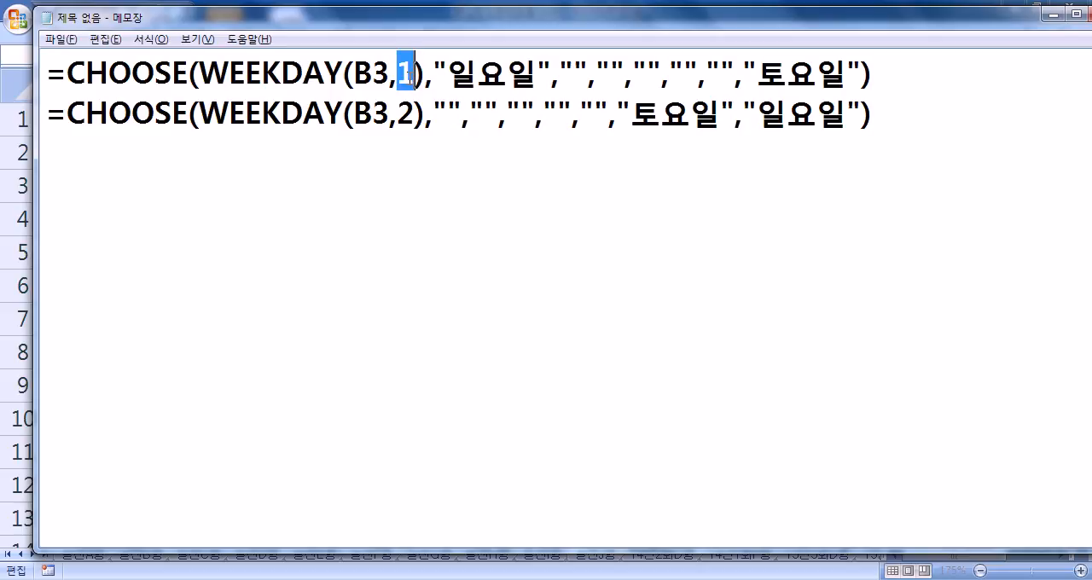
left_click_drag(448, 75, 537, 75)
left_click_drag(757, 75, 861, 75)
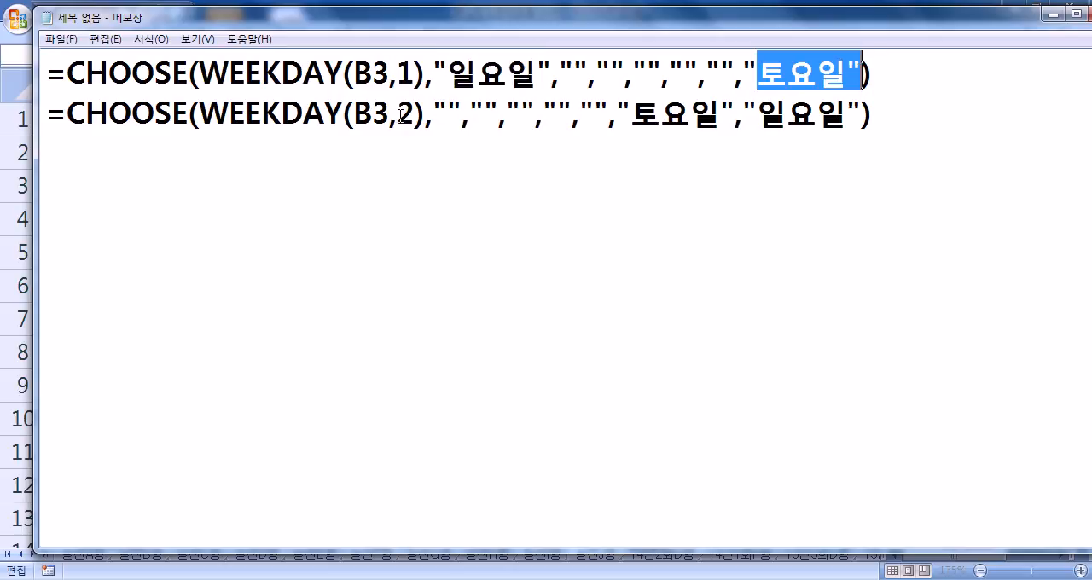
left_click_drag(398, 115, 416, 116)
left_click(448, 114)
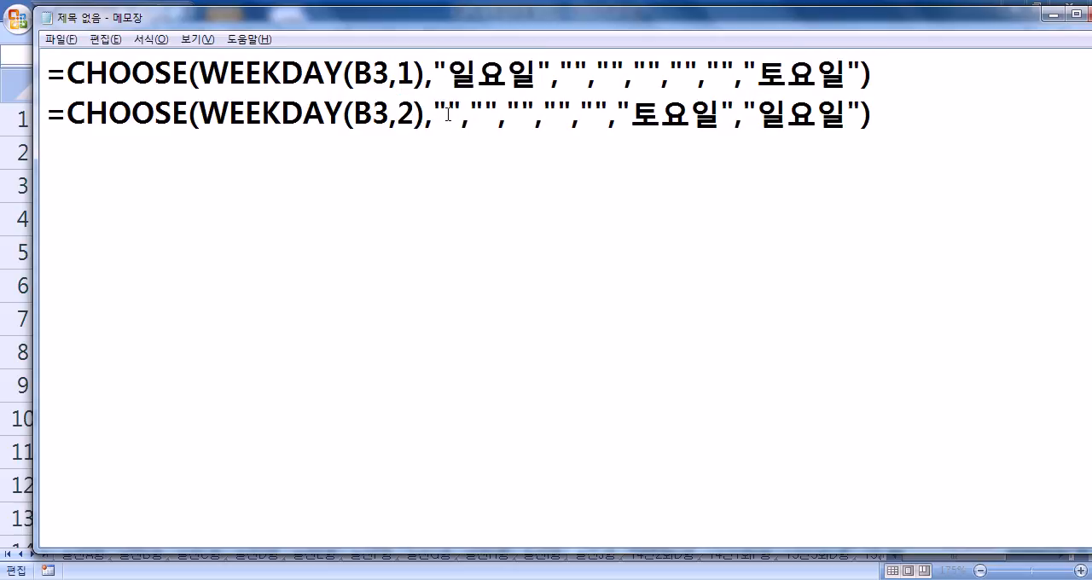
left_click_drag(435, 108, 621, 107)
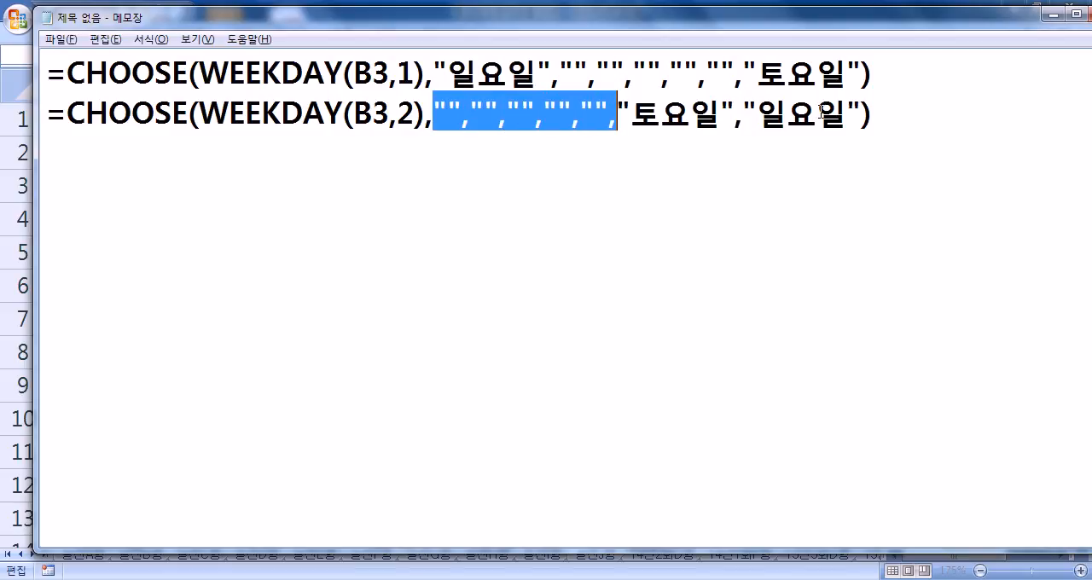
left_click(697, 176)
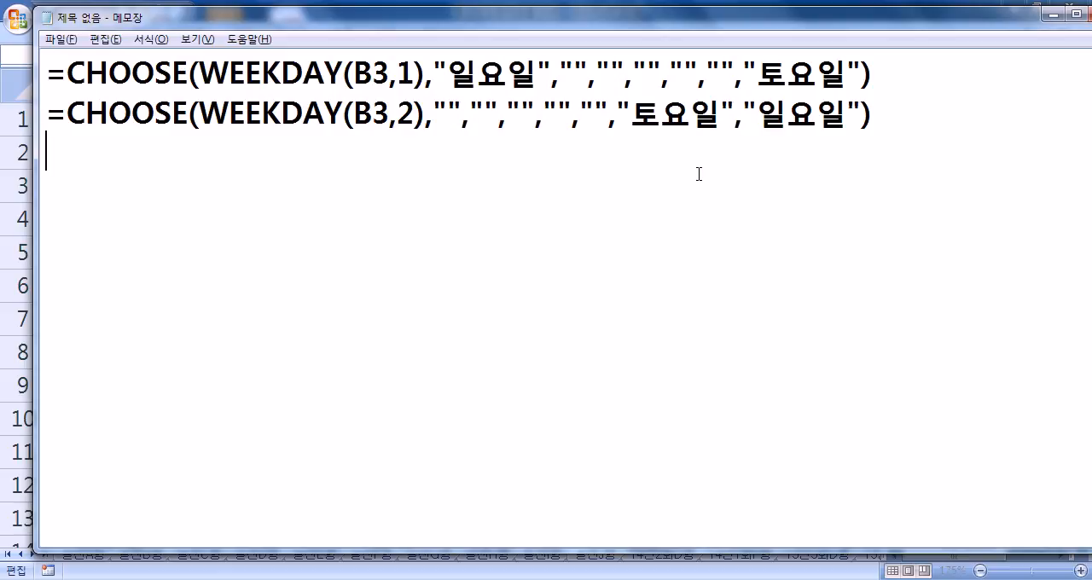
Step: Return to Excel, finish editing E3 with its formula kept, and open the 14년2회D형 sheet
key("alt+Tab")
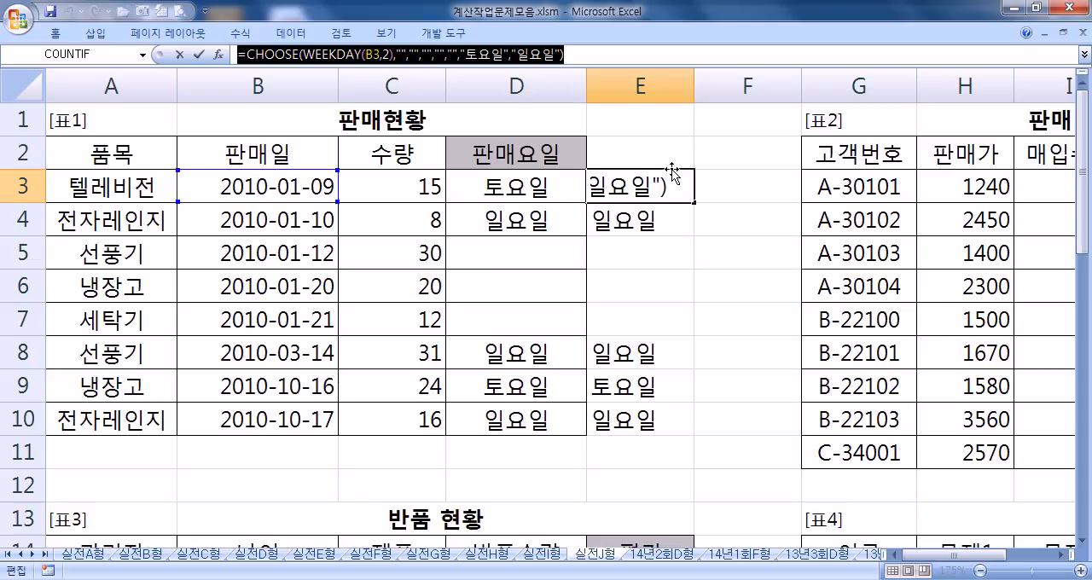
key("ctrl+Return")
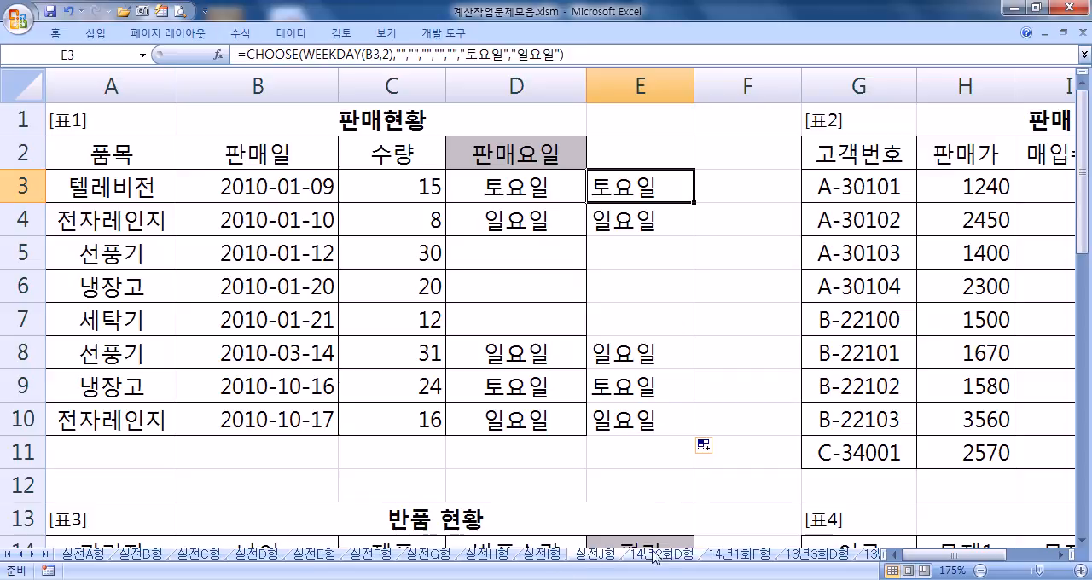
left_click(680, 555)
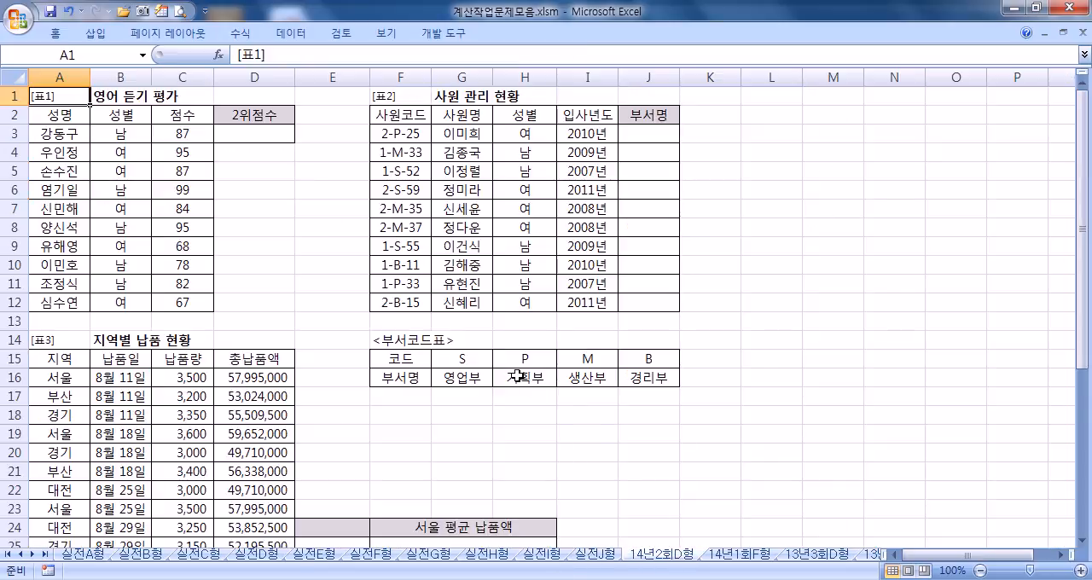